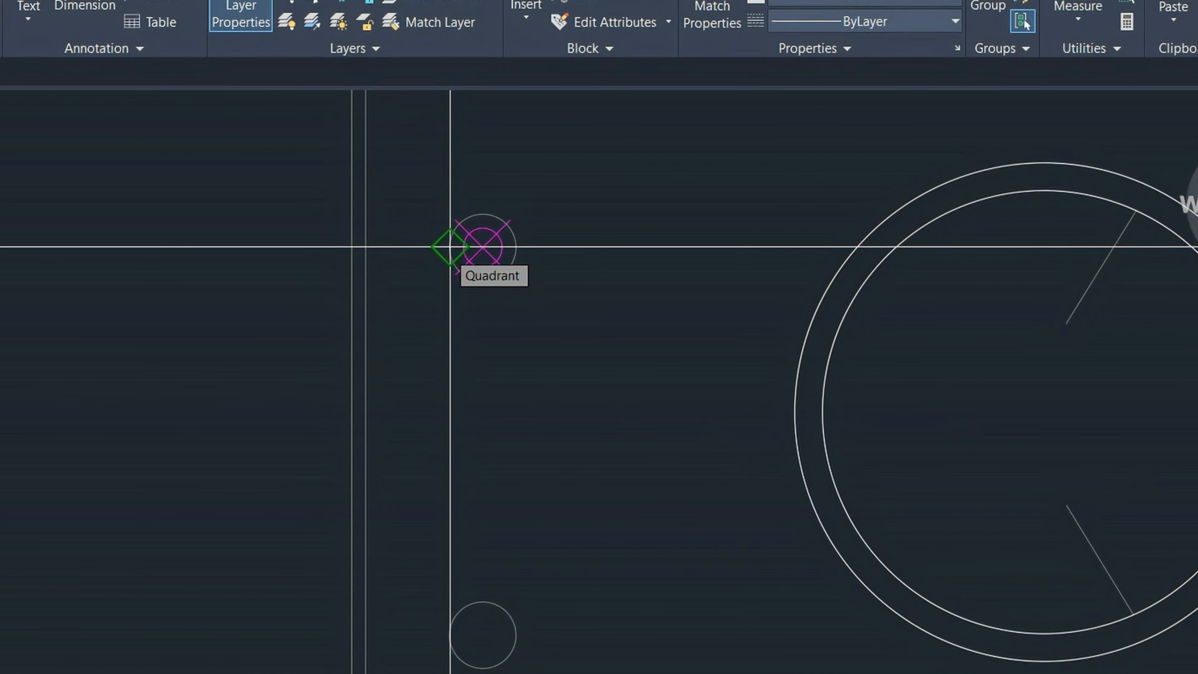
Turn off the Midpoint mode in the running object snaps
scroll(451, 247, down, 2)
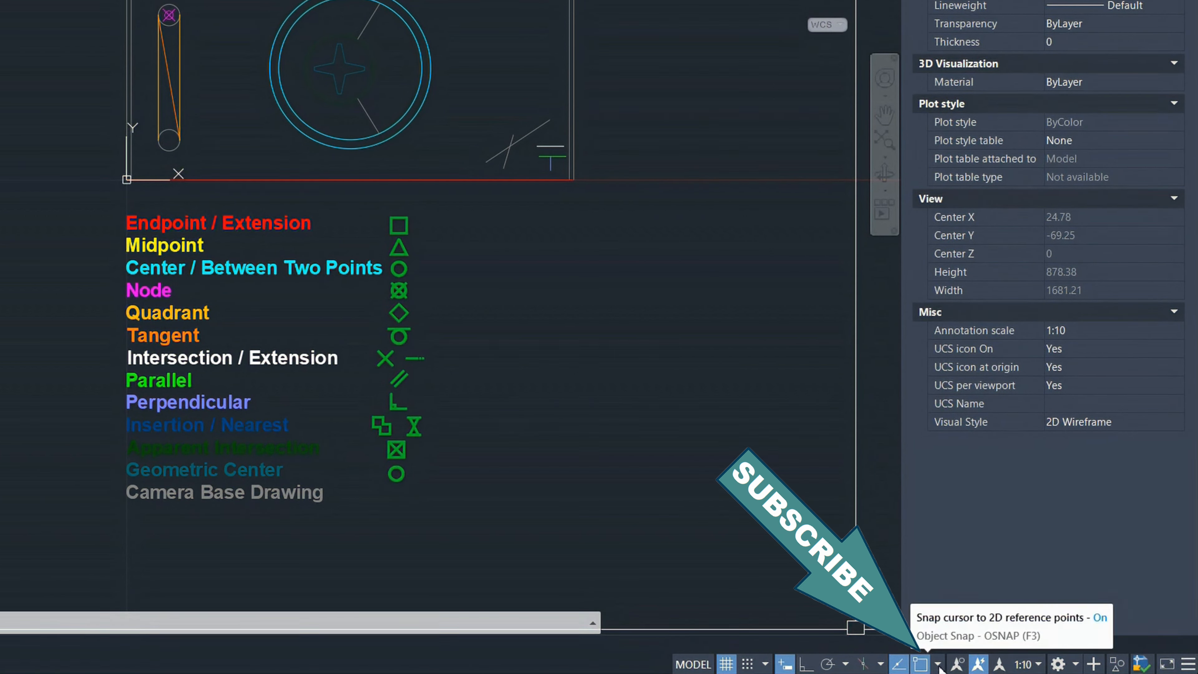
click(938, 665)
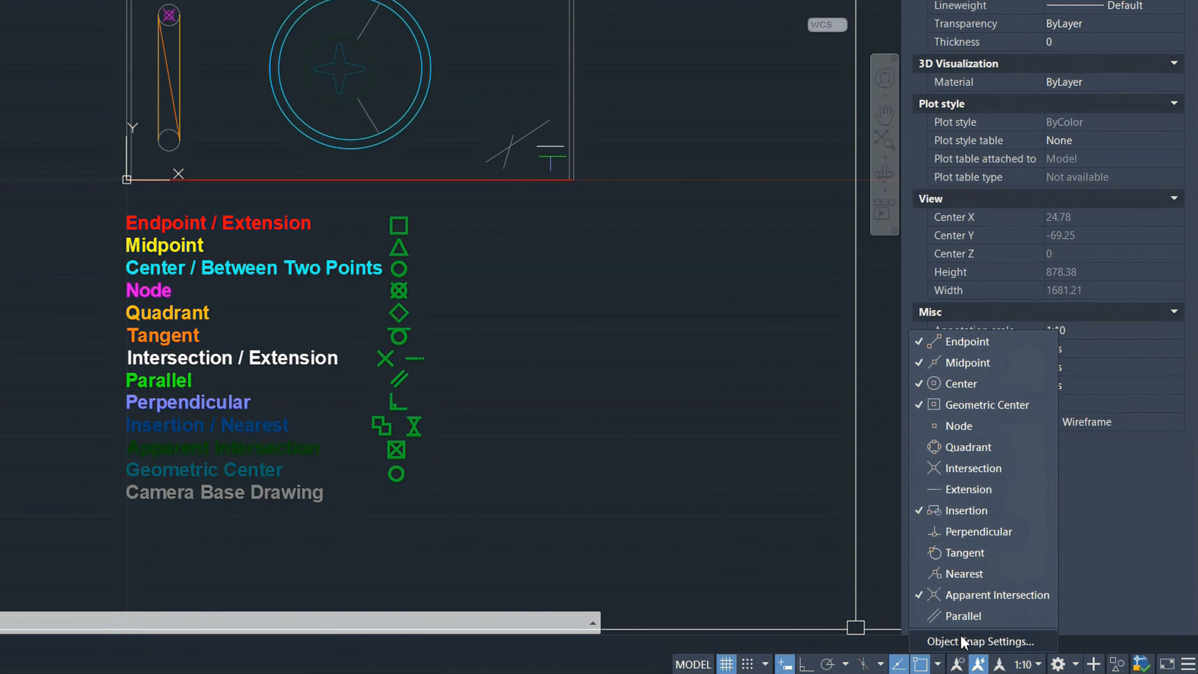
click(1012, 363)
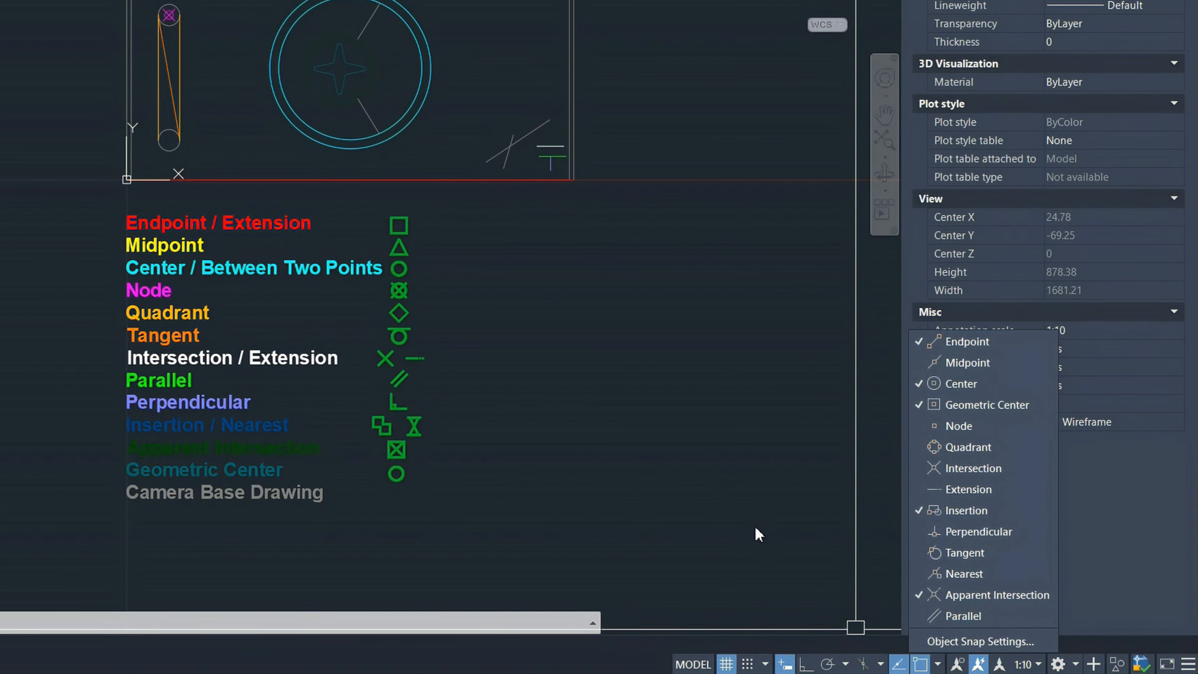
click(700, 493)
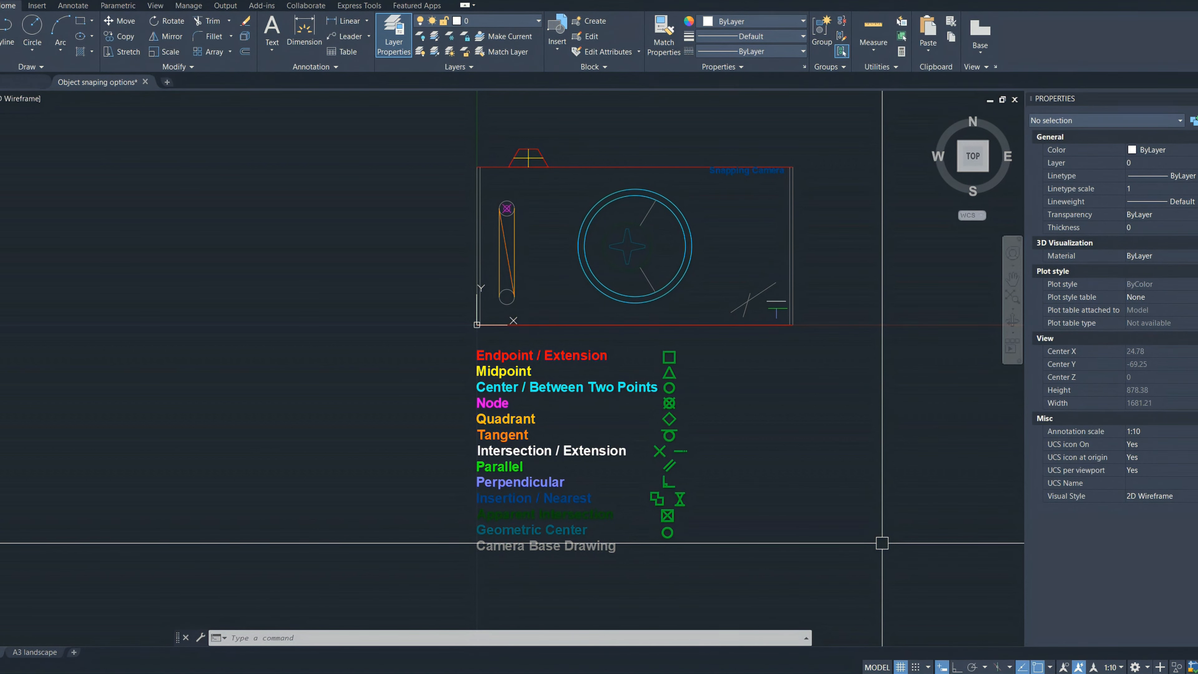
Display the one-time object snap overrides in the empty drawing area and try an override without an active command
ctrl+right_click(881, 542)
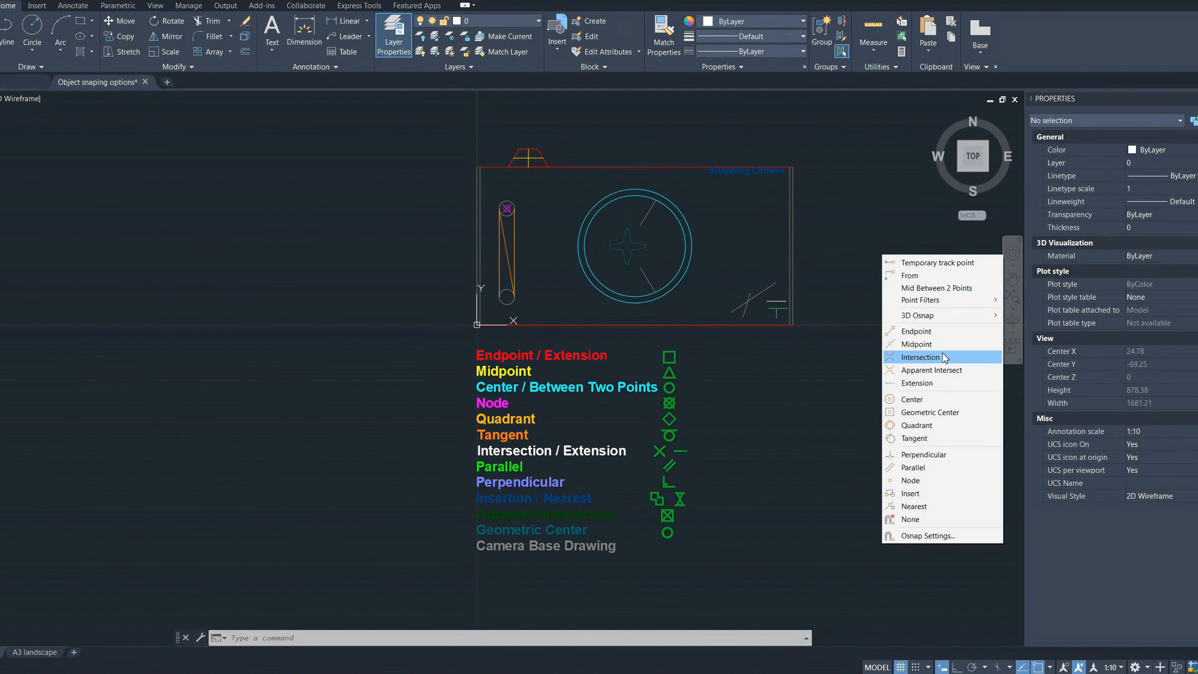
mouse_move(963, 320)
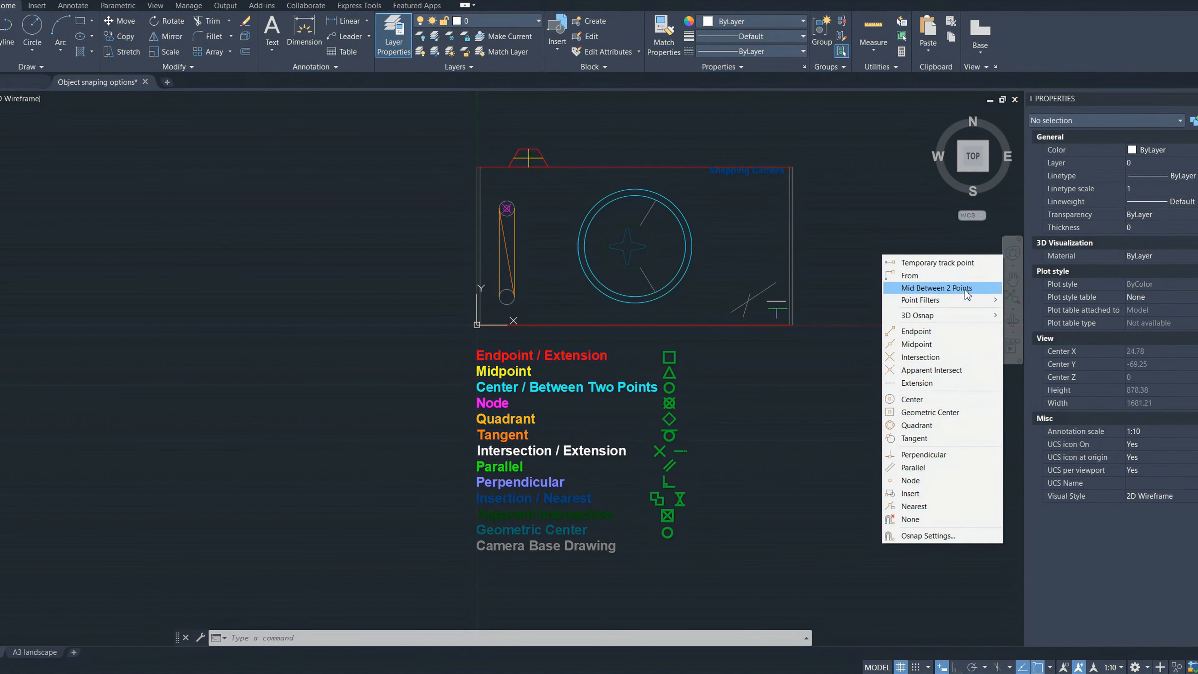
click(914, 467)
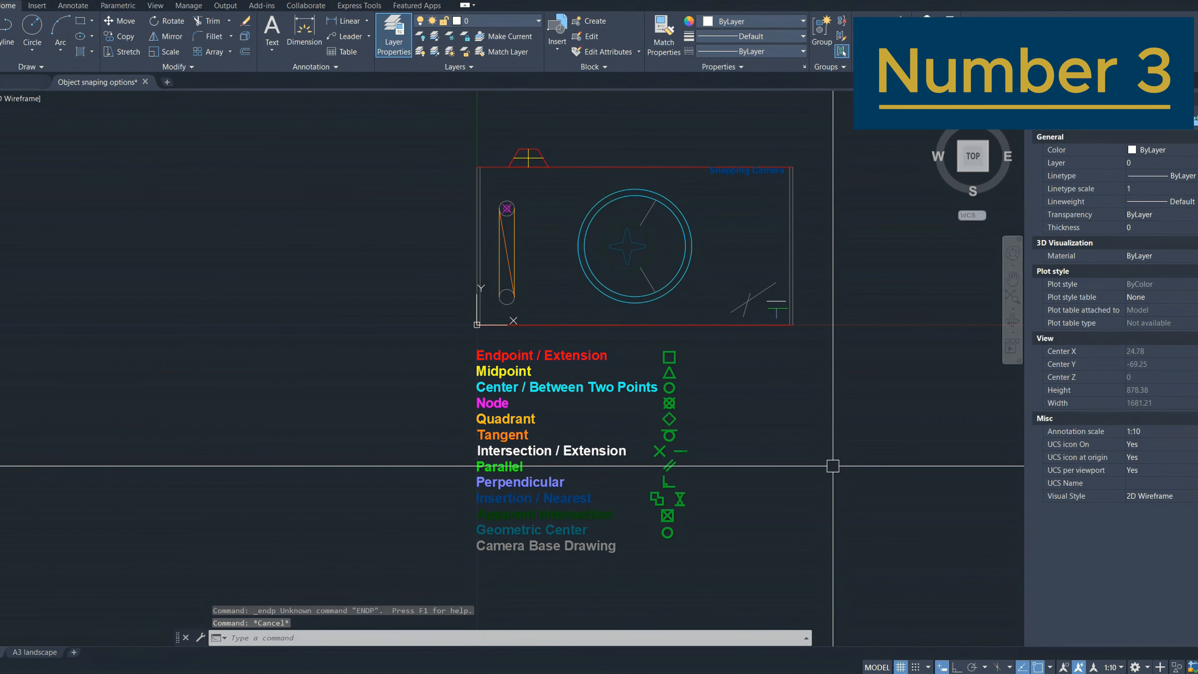
Review the object snap modes in the drafting settings using the OSNAP command, leaving the modes as they are
text(os)
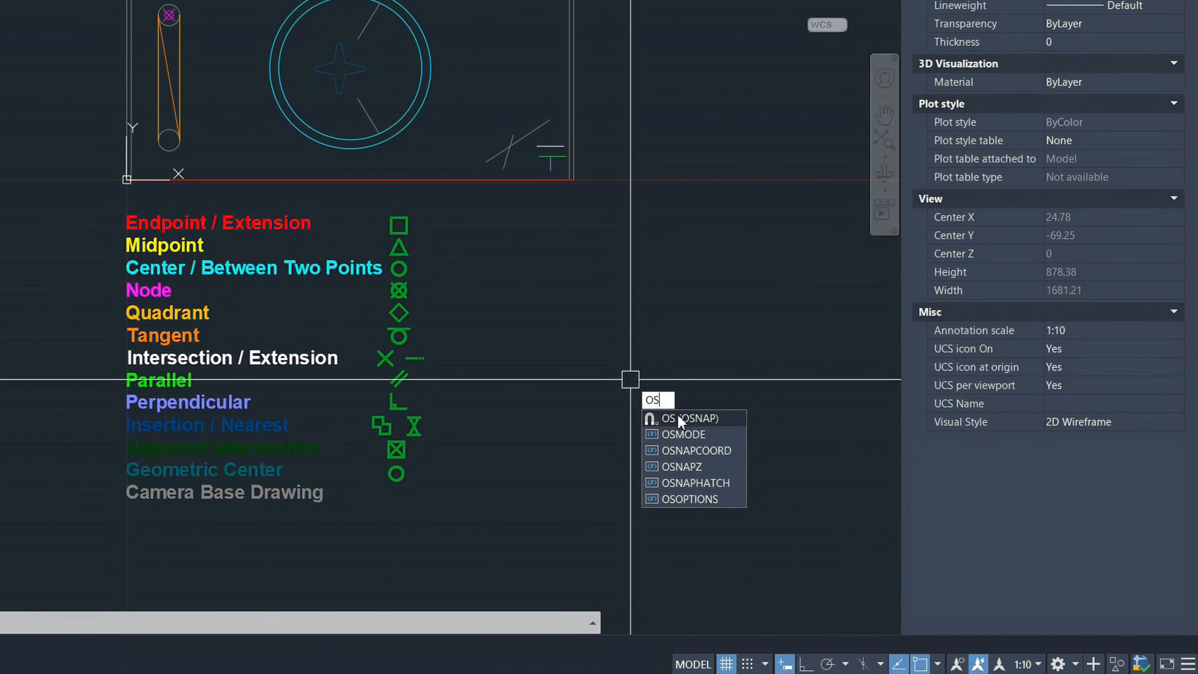
click(706, 421)
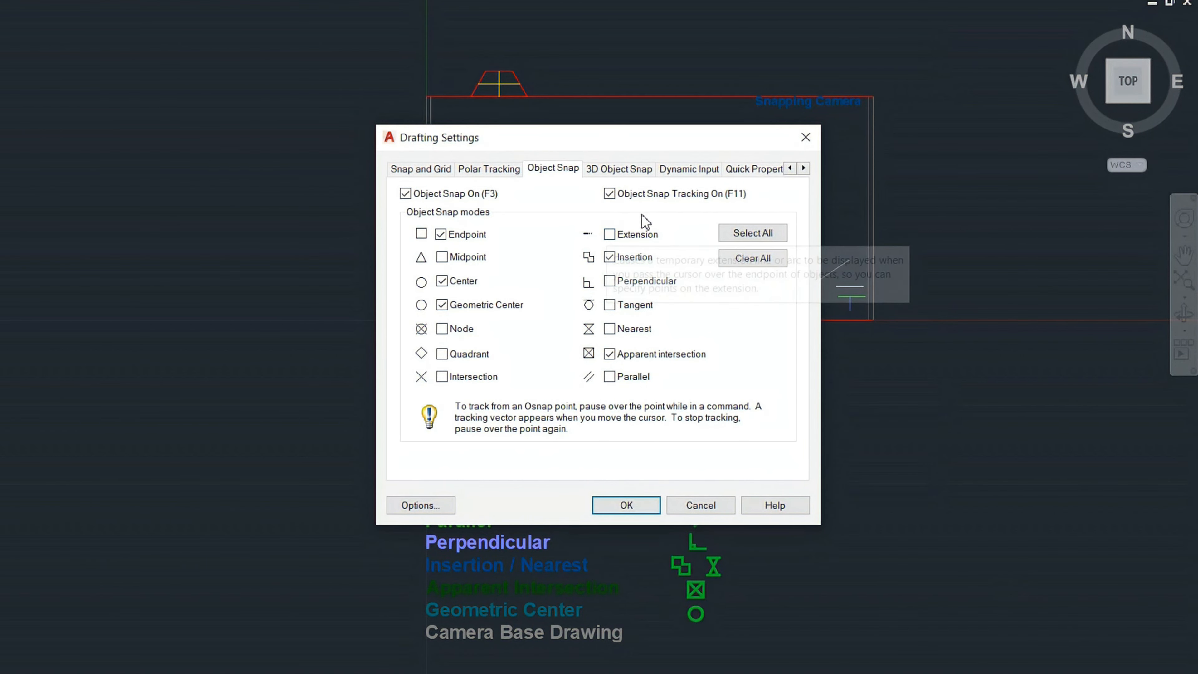
click(806, 137)
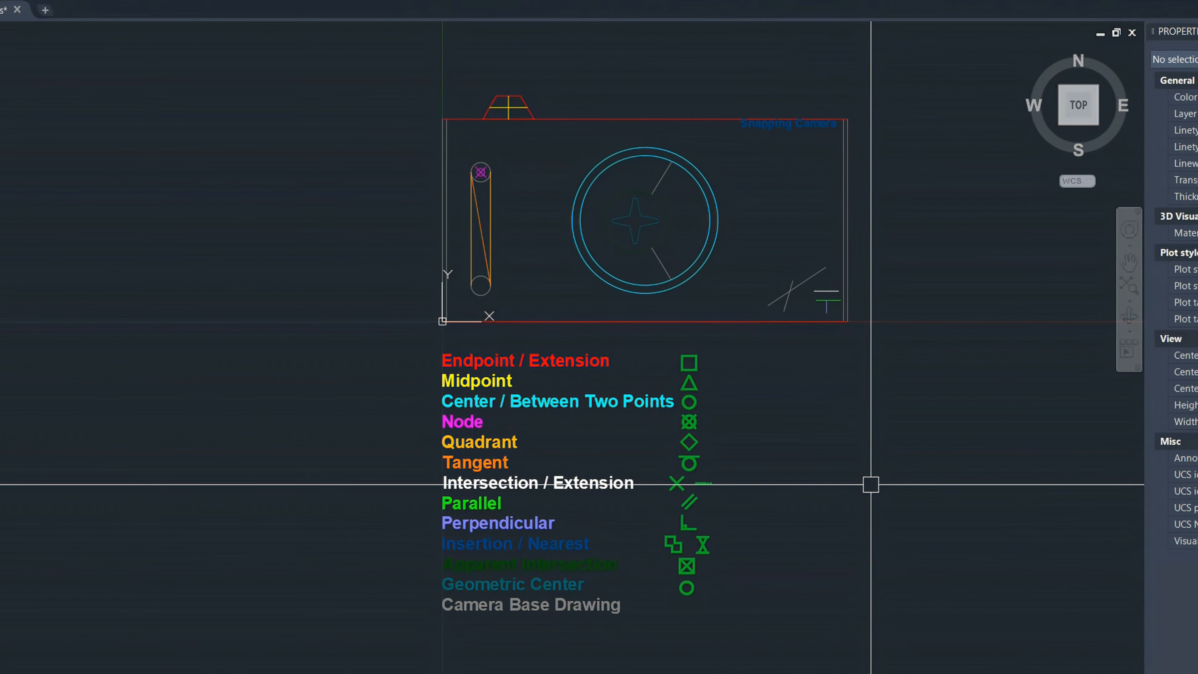
Toggle object snapping off and back on twice
key(F3)
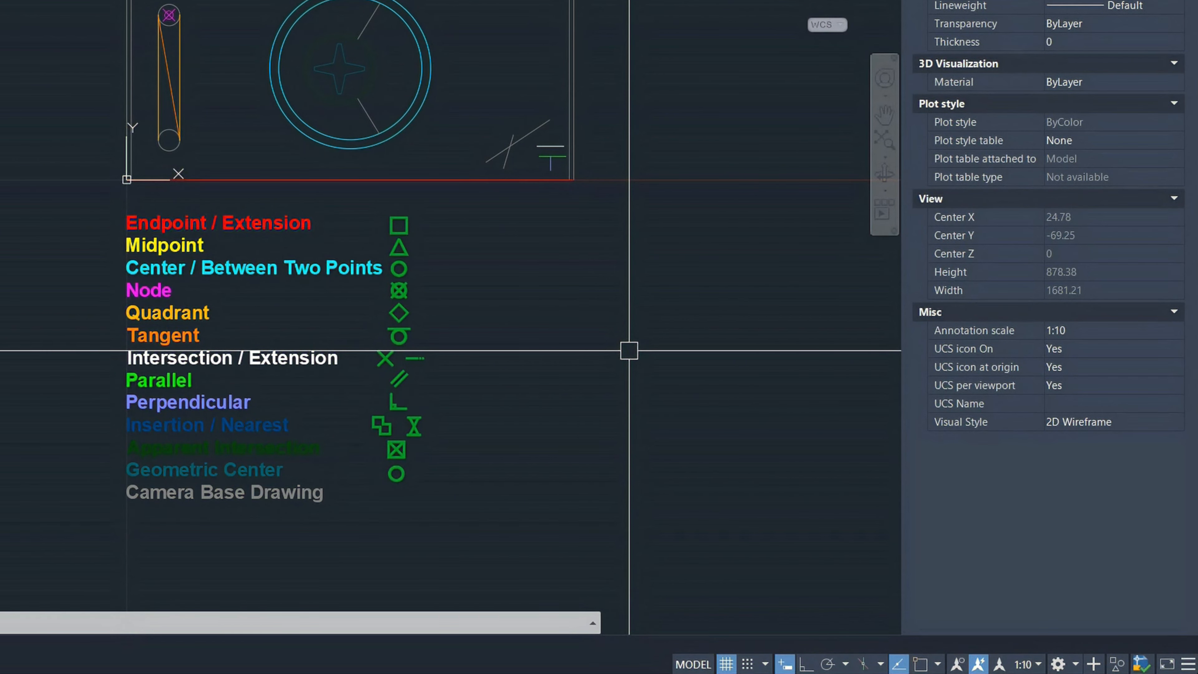
key(F3)
key(F3)
key(F3)
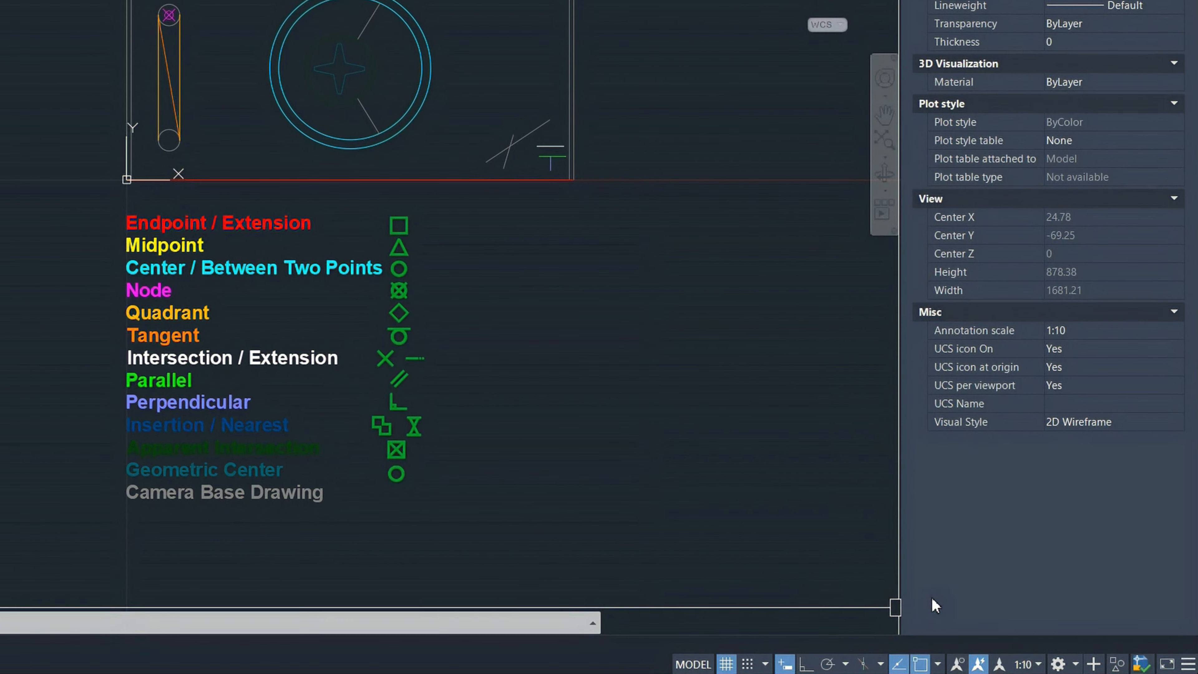
Review the list of running object snap modes, and switch polar tracking on and back off
click(938, 665)
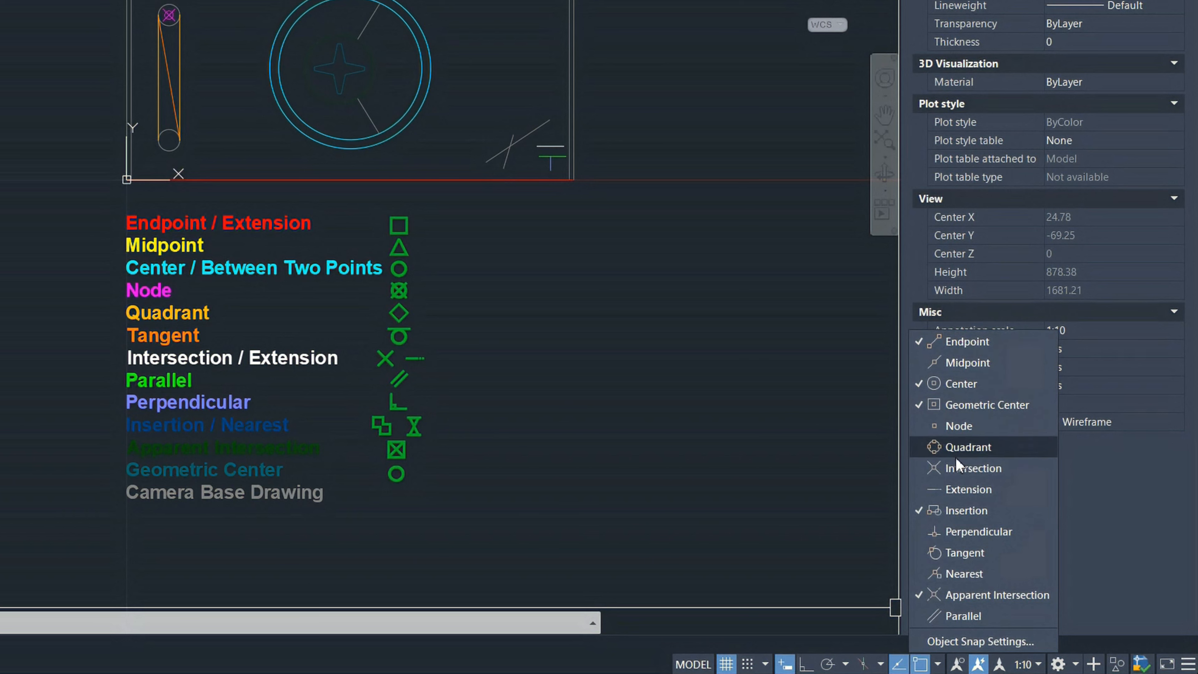
click(939, 666)
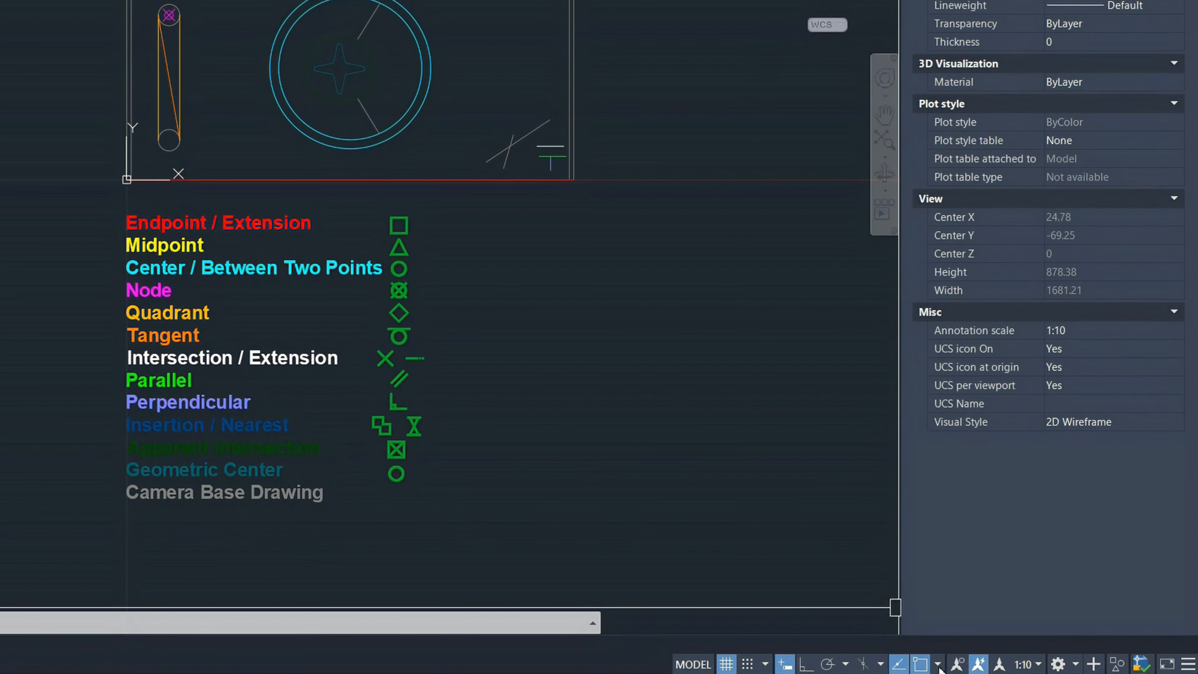
key(F10)
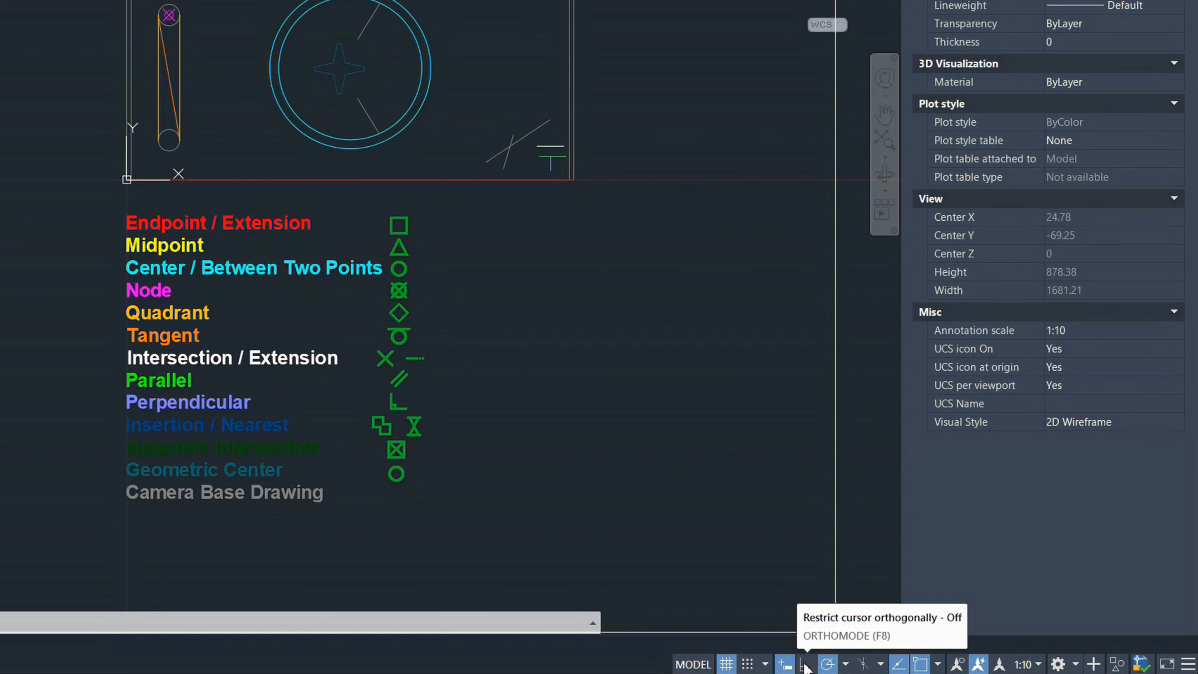
click(831, 665)
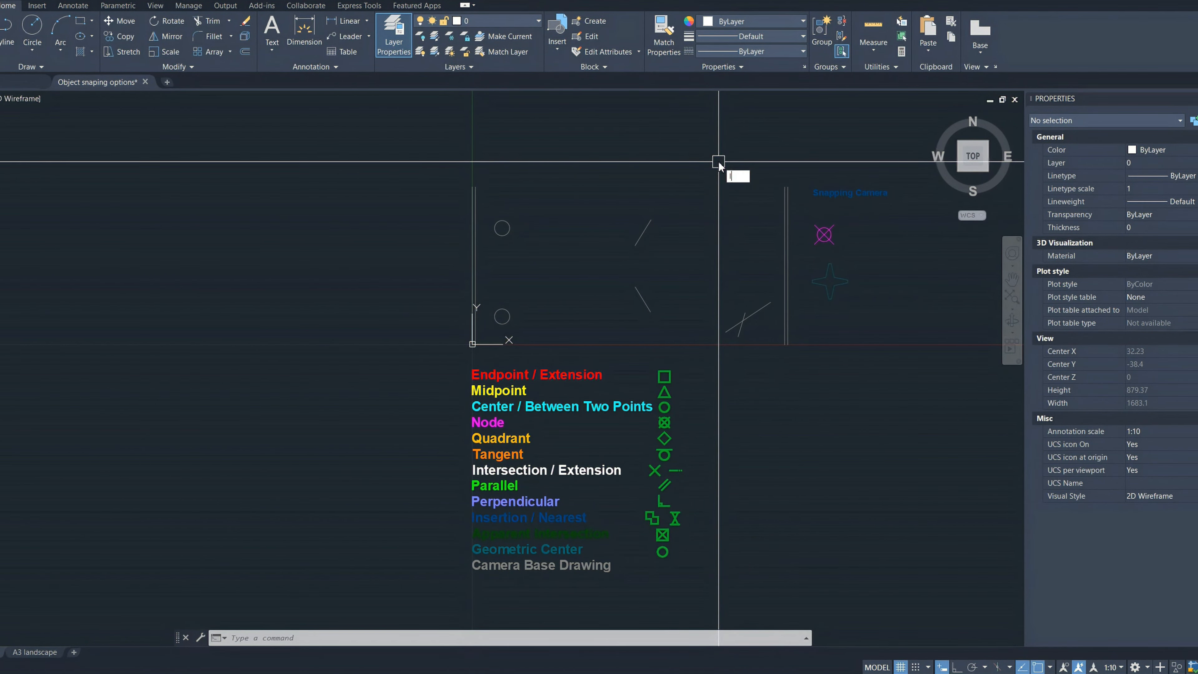
Draw the camera body's top edge as a line from the outer right vertical's upper endpoint to the outer left vertical's upper endpoint
text(l)
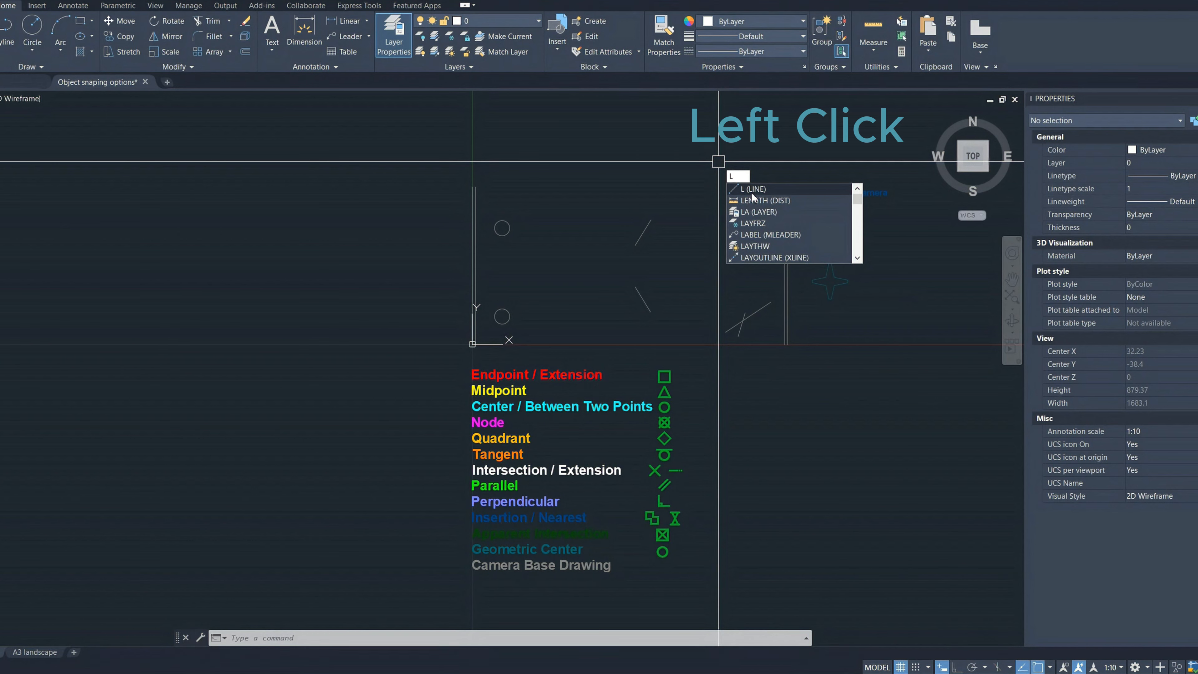
click(753, 189)
scroll(793, 177, up, 5)
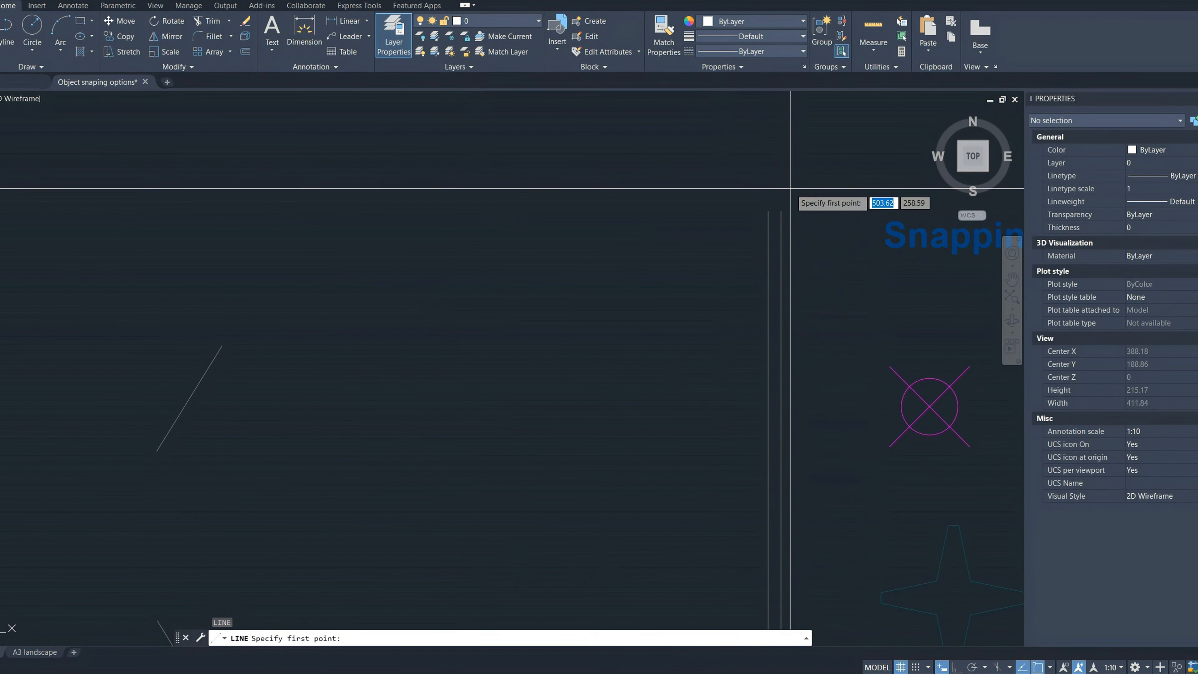
scroll(785, 201, down, 4)
scroll(785, 202, up, 4)
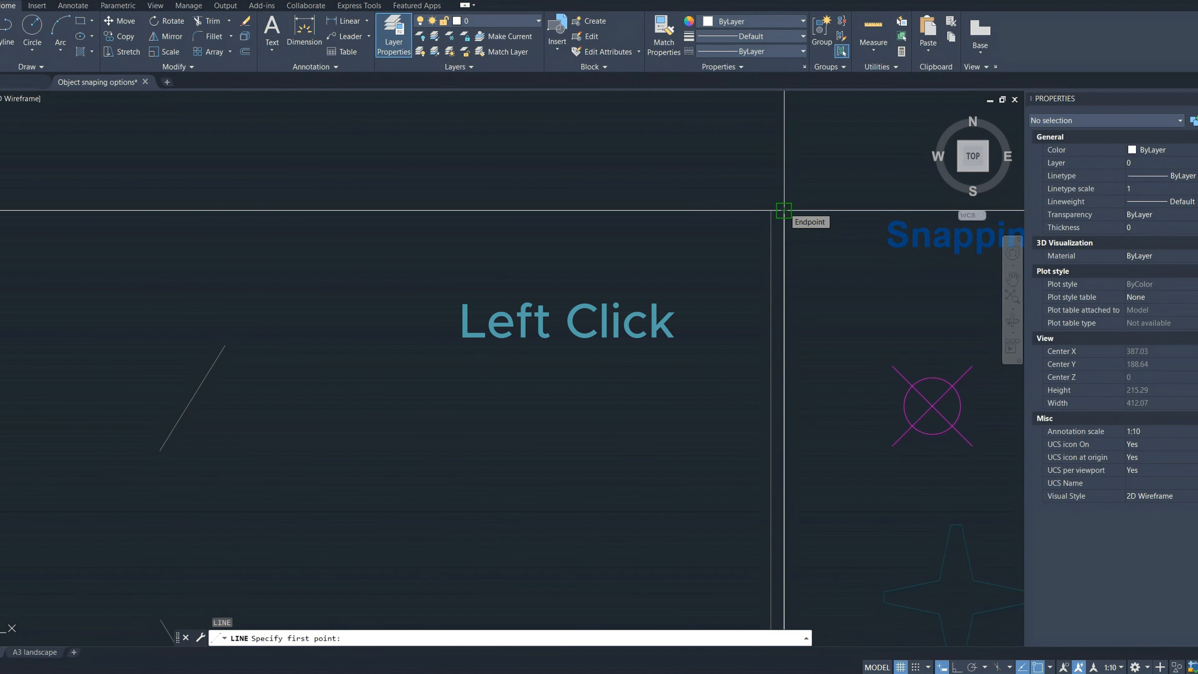
click(784, 210)
scroll(722, 242, down, 5)
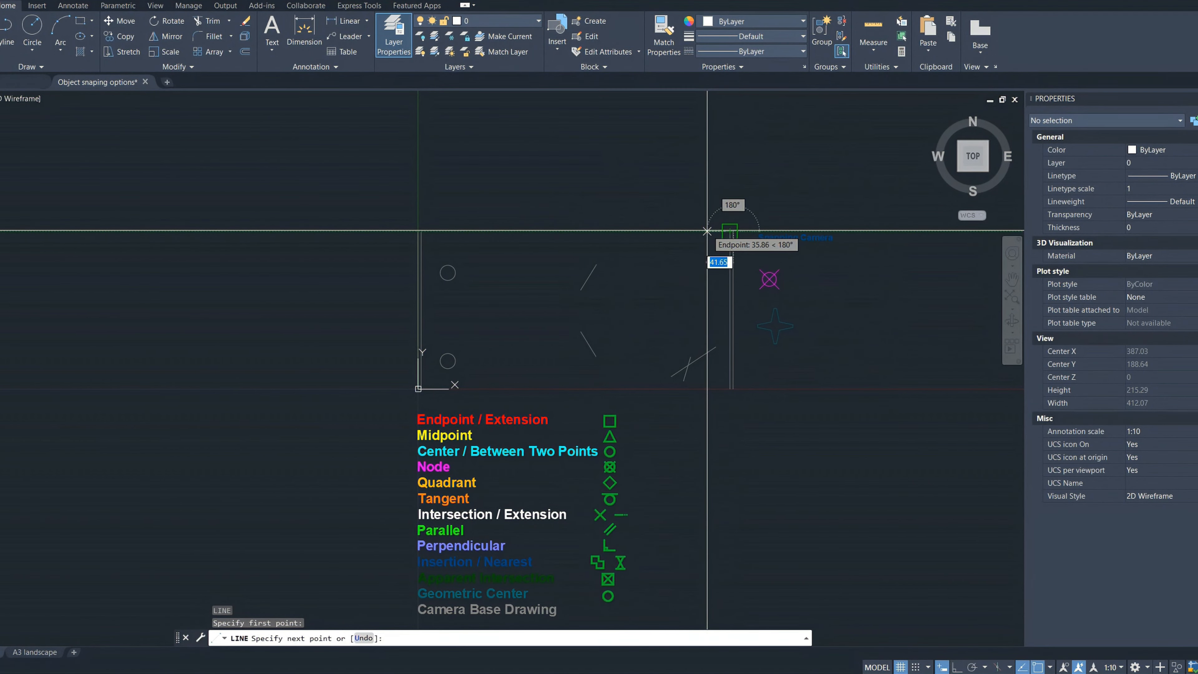
scroll(724, 231, up, 4)
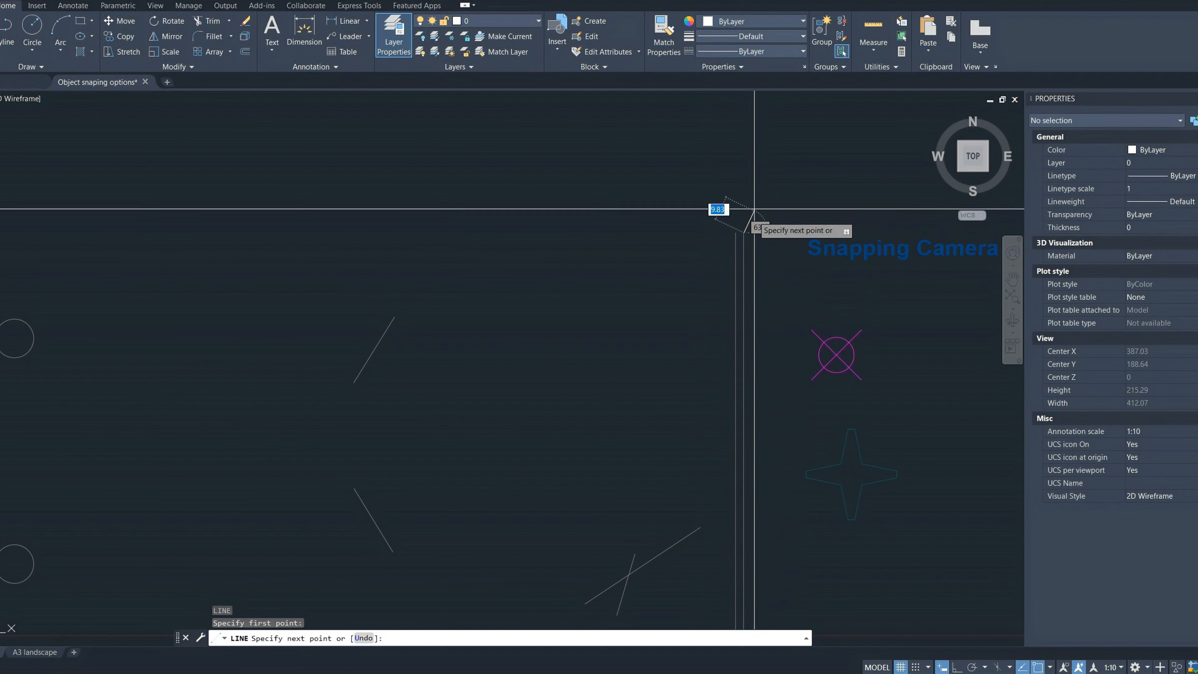
scroll(746, 236, up, 8)
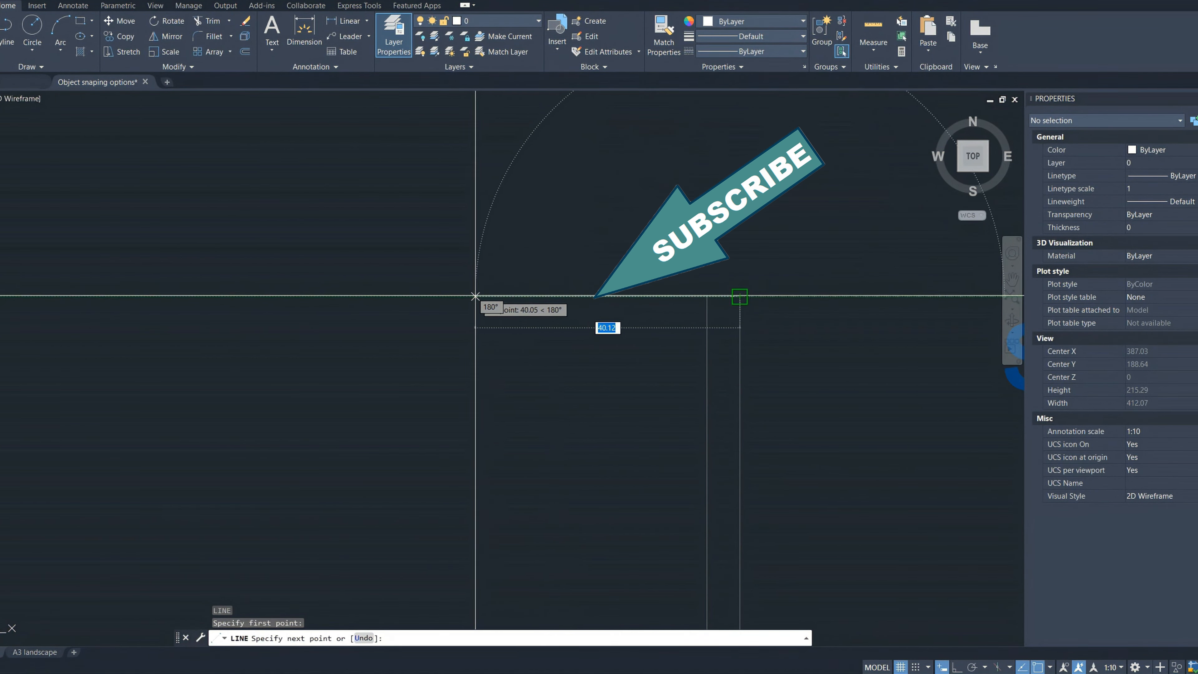
scroll(479, 292, down, 3)
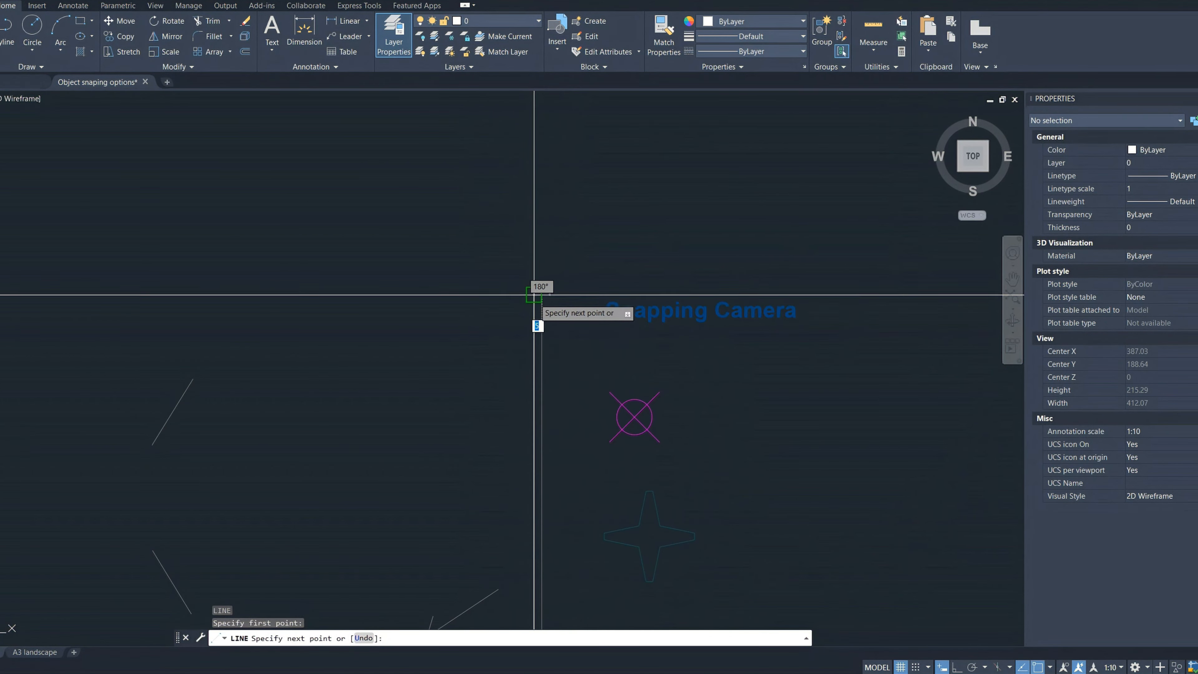
scroll(533, 294, up, 1)
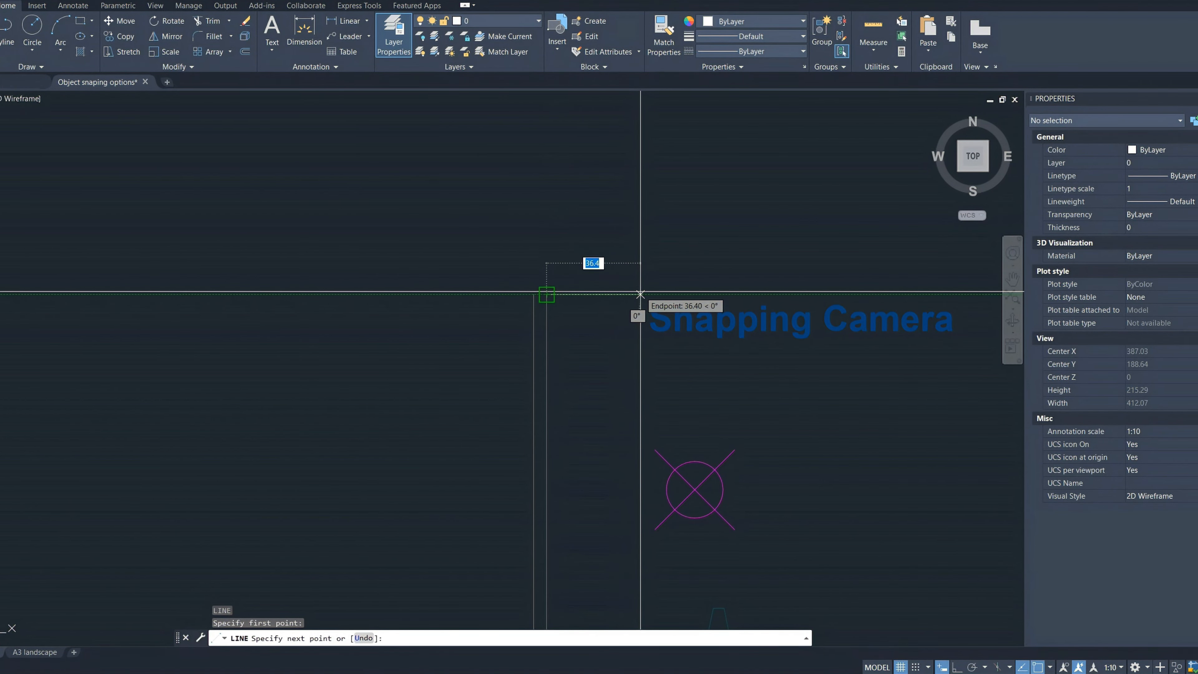
scroll(640, 294, down, 5)
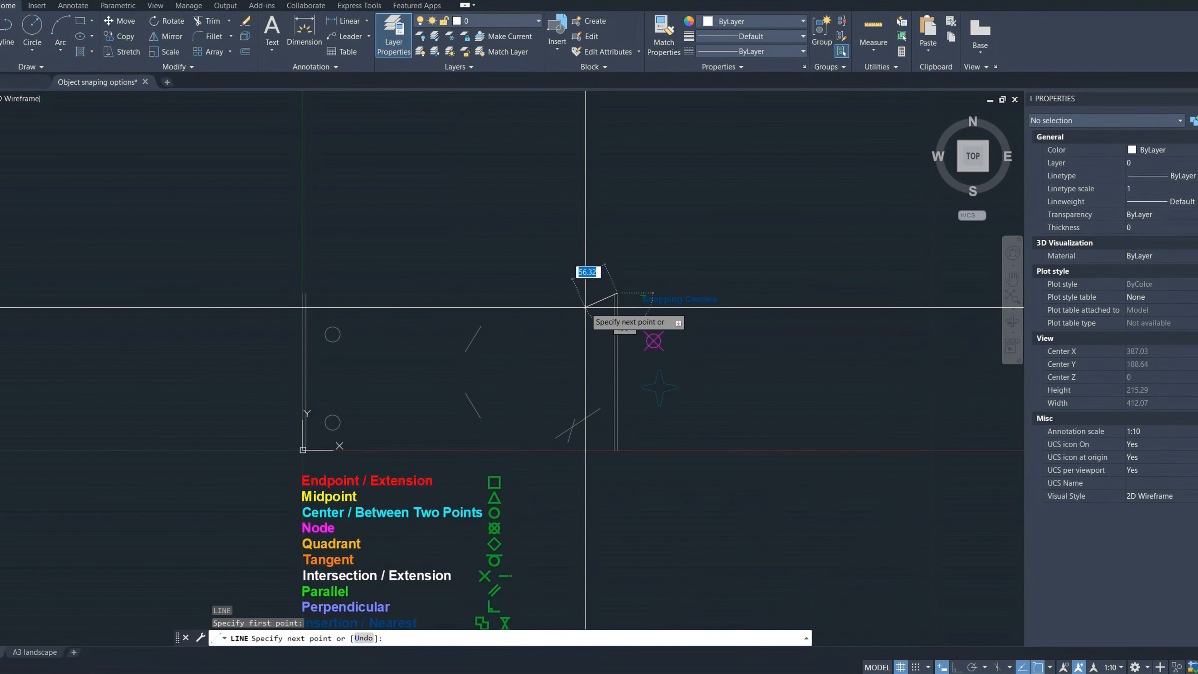
scroll(602, 290, up, 6)
scroll(662, 298, down, 6)
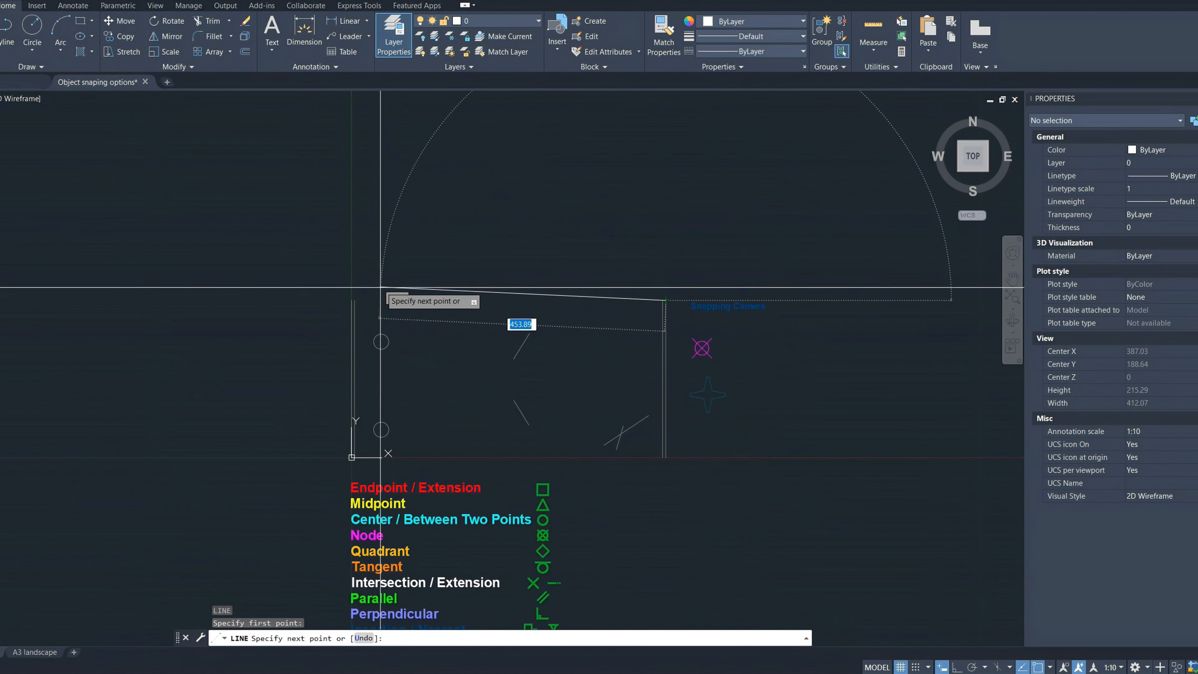
scroll(377, 291, up, 2)
middle_drag(377, 293, 629, 304)
scroll(603, 314, up, 3)
scroll(573, 331, up, 3)
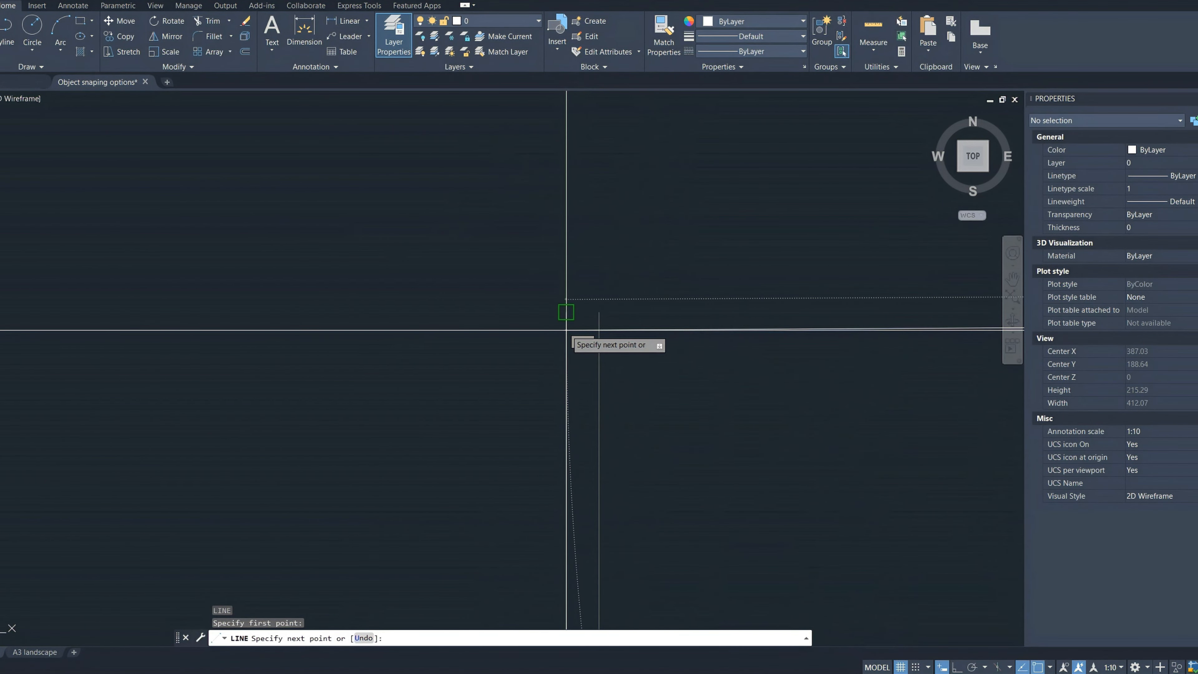
click(565, 313)
key(Escape)
scroll(562, 321, down, 2)
scroll(649, 393, down, 4)
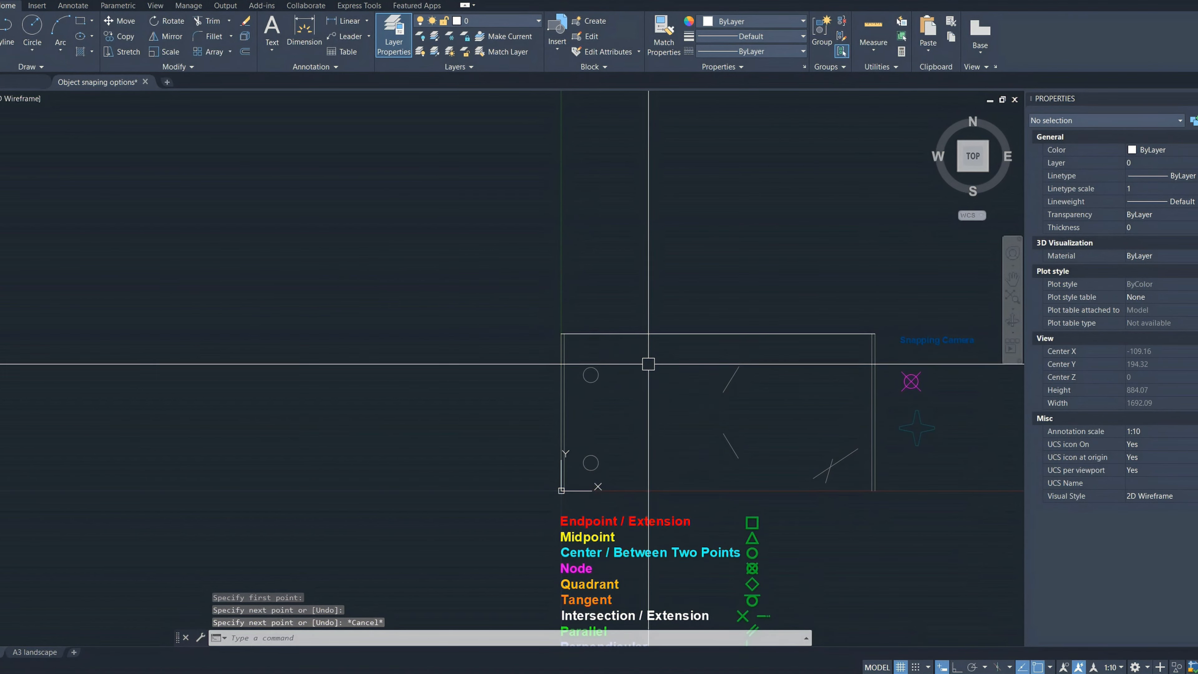
Draw the camera body's bottom edge as a line between the outer verticals' lower endpoints, right to left, finishing with a one-time Endpoint snap override
scroll(663, 407, up, 2)
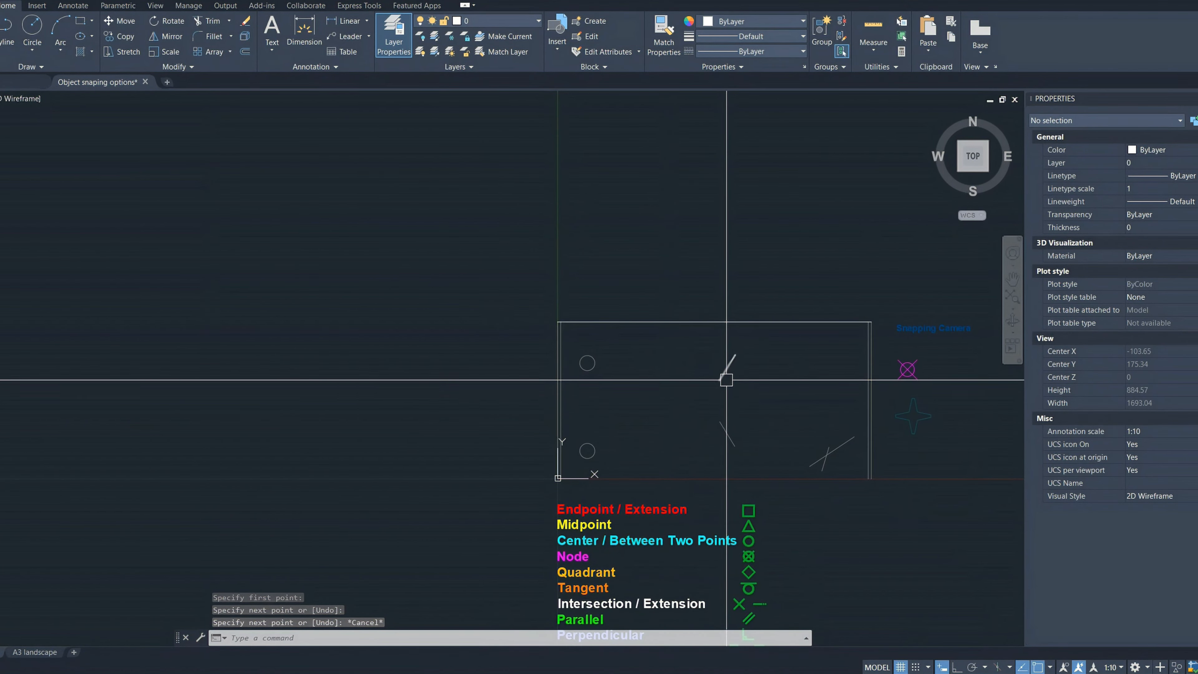
key(Return)
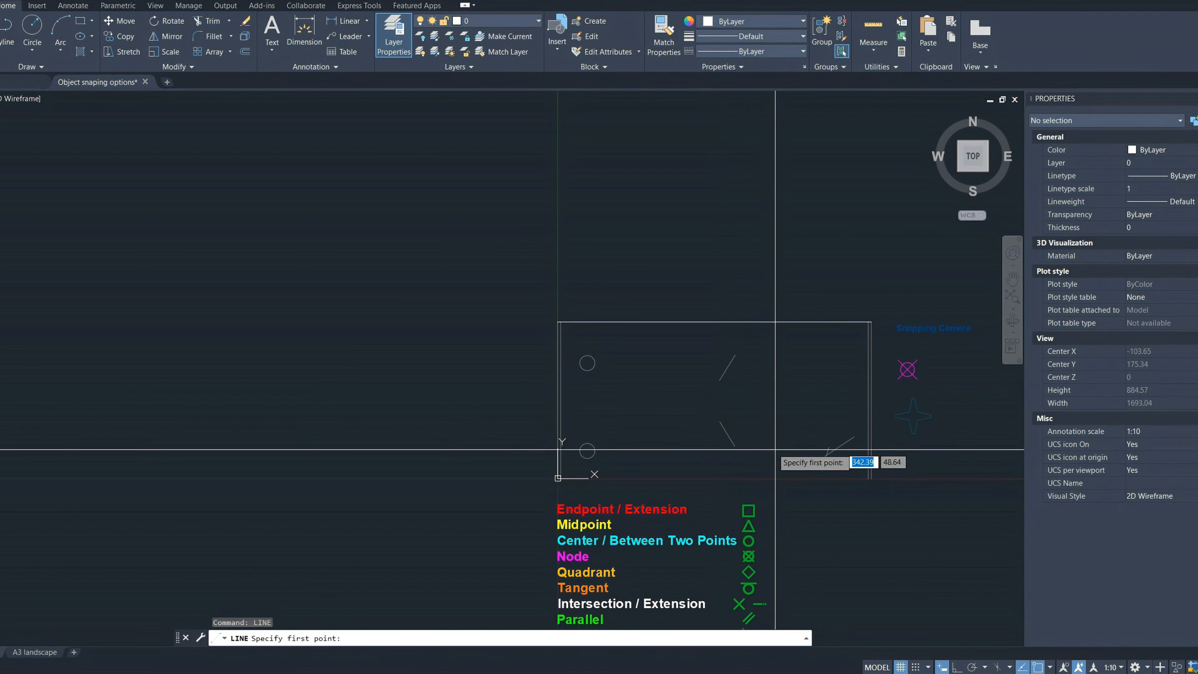
scroll(896, 482, up, 8)
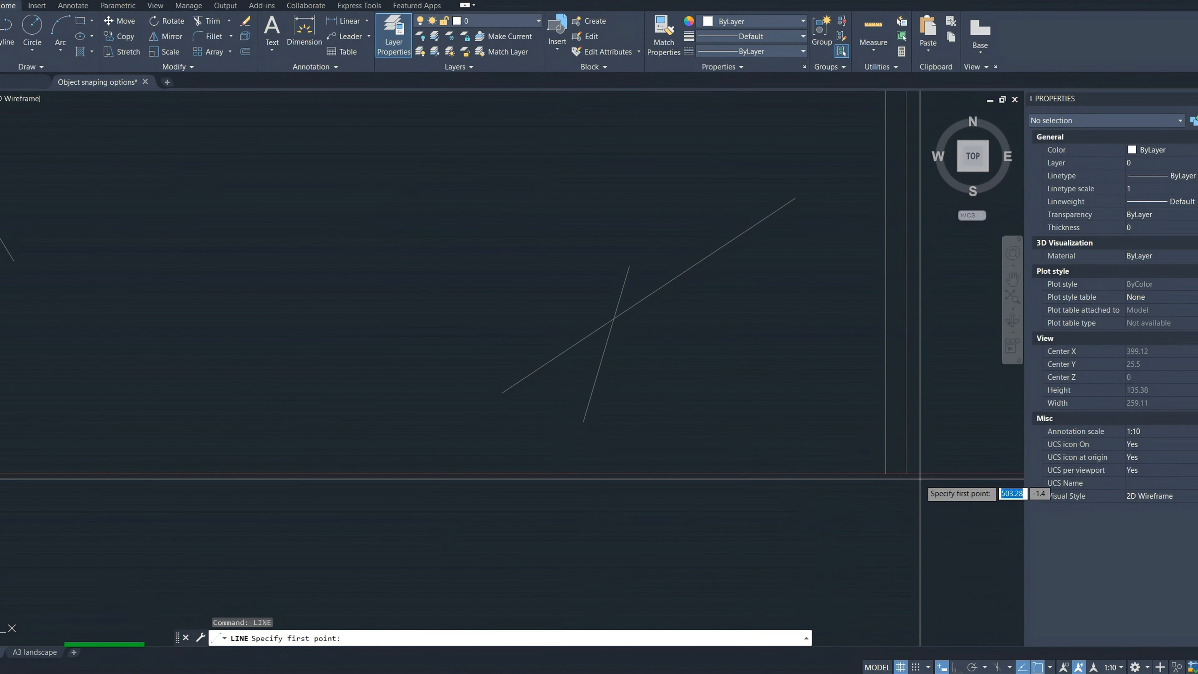
scroll(714, 486, down, 6)
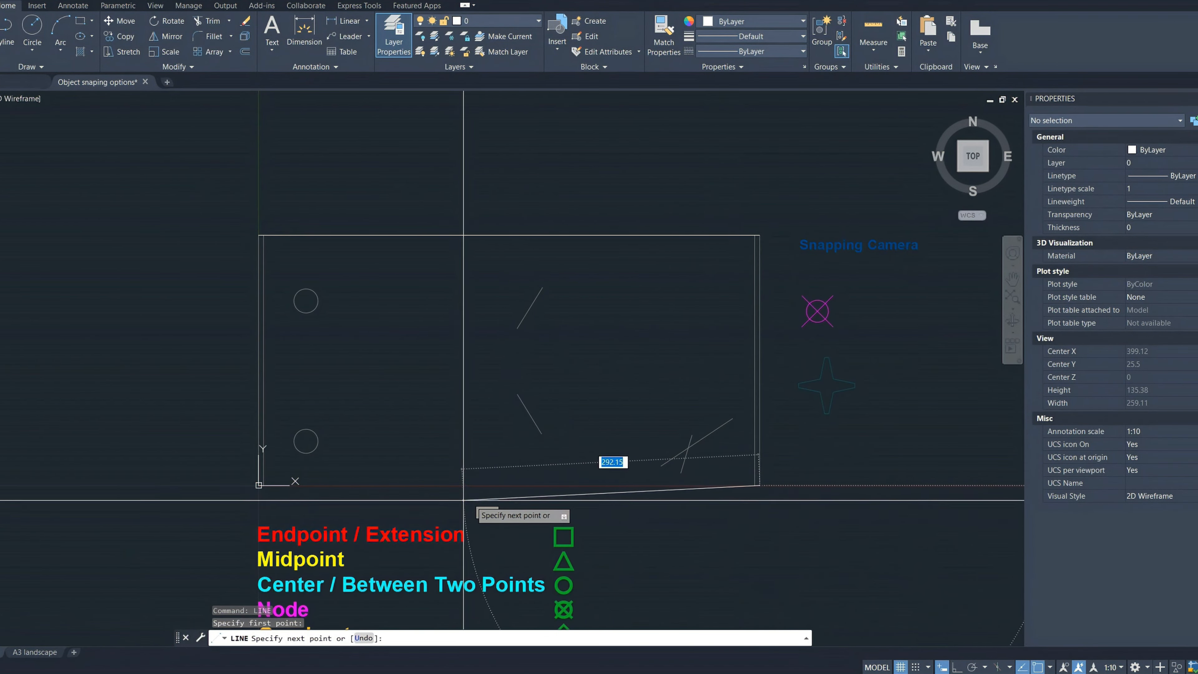
middle_drag(419, 497, 700, 448)
scroll(552, 414, up, 5)
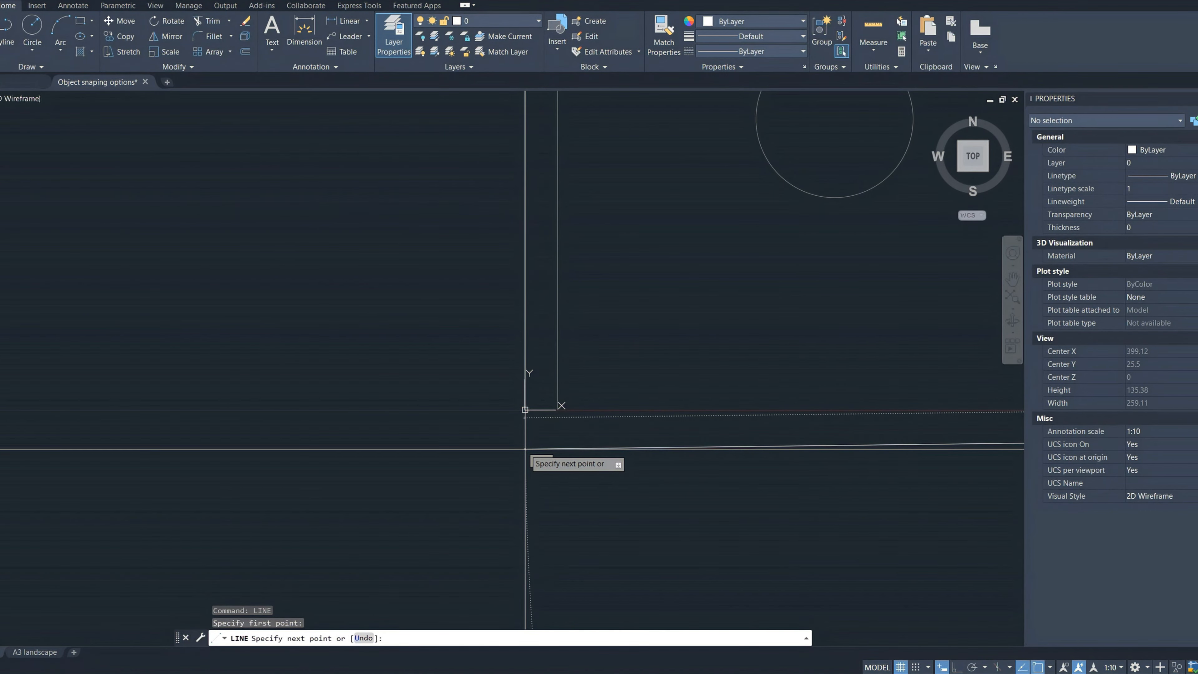
scroll(525, 448, down, 5)
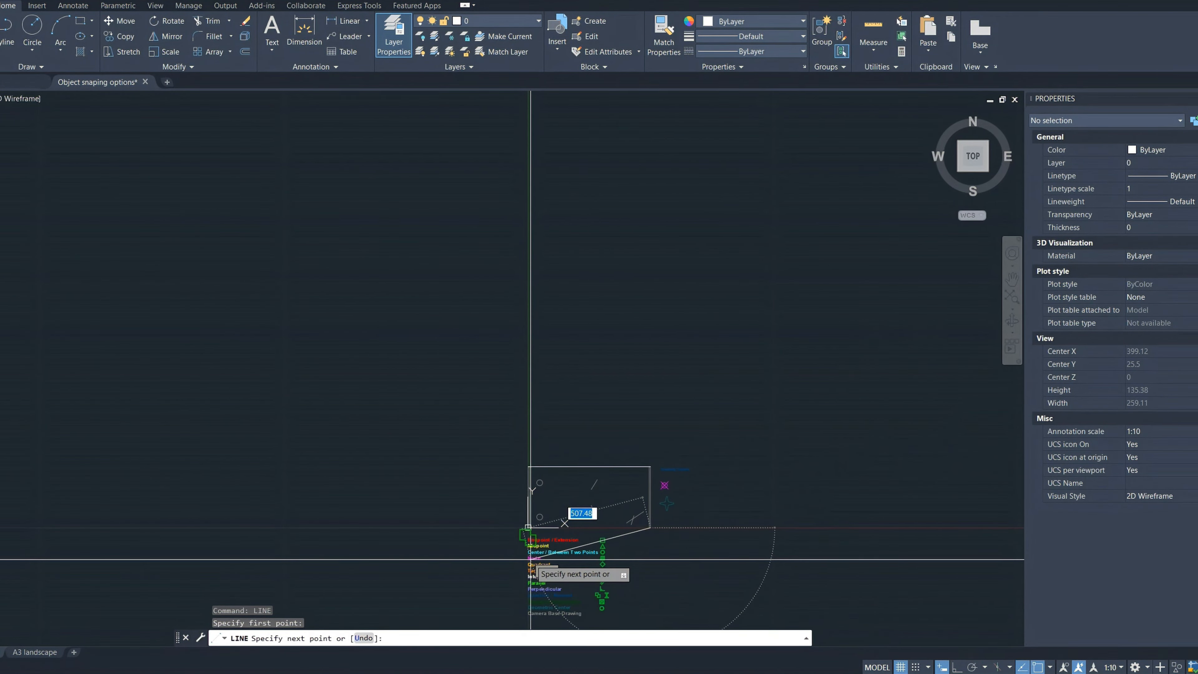
scroll(527, 538, up, 7)
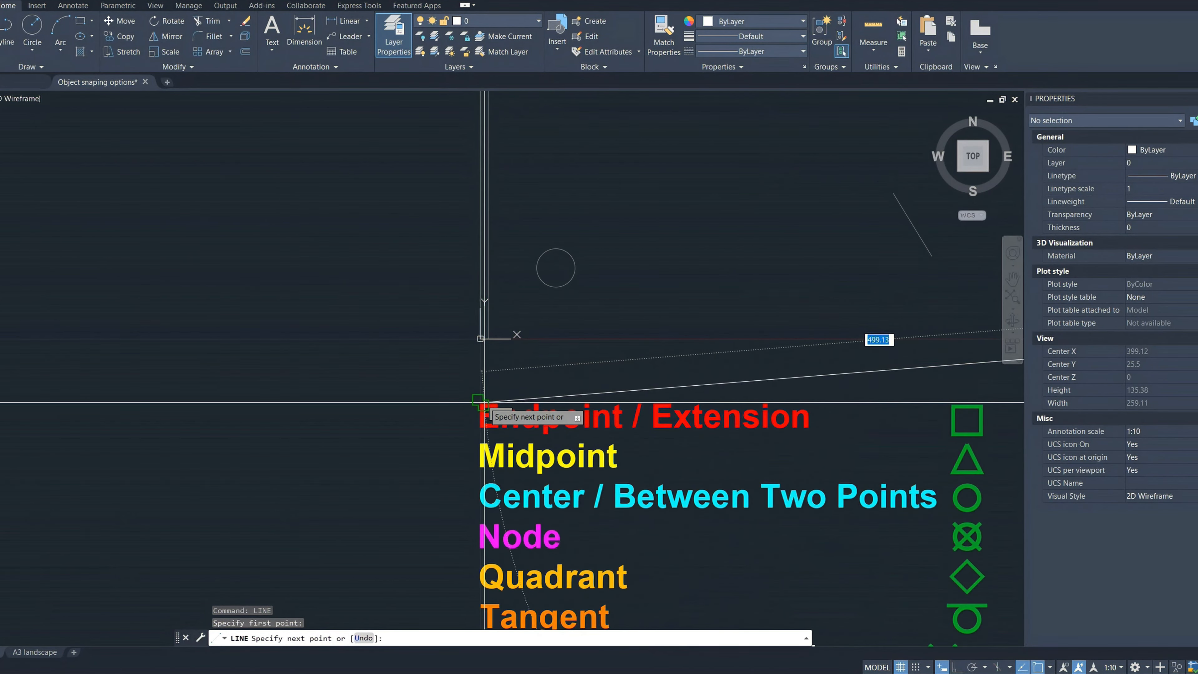
scroll(484, 403, up, 4)
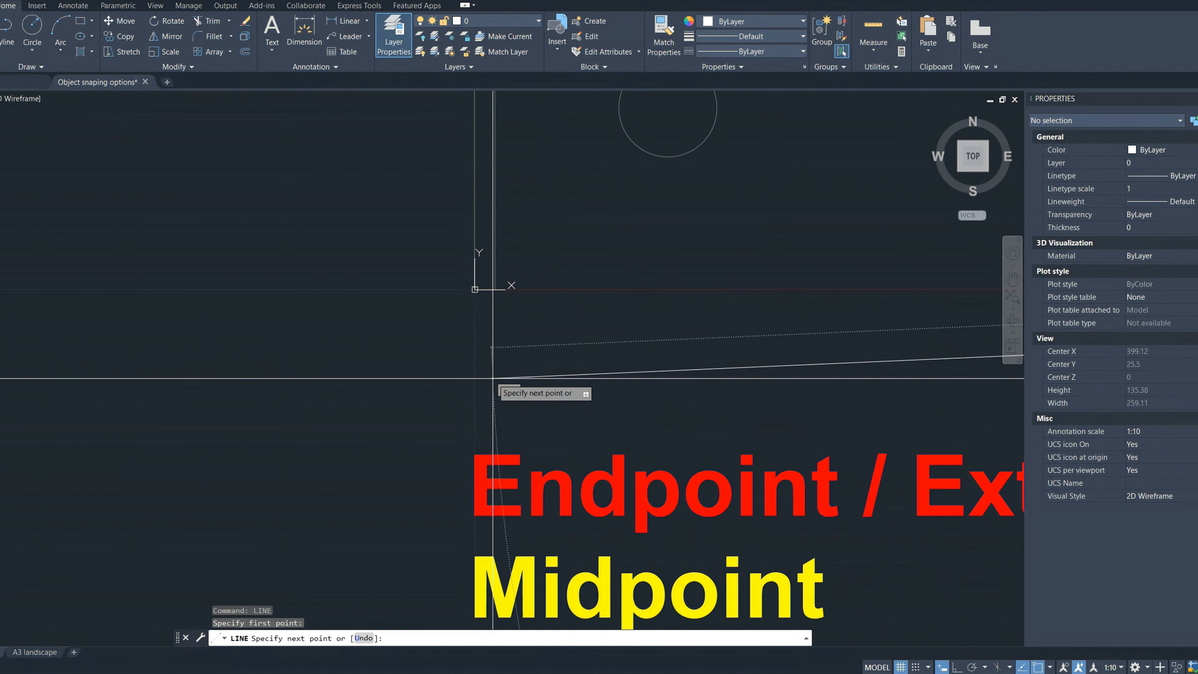
scroll(493, 378, down, 2)
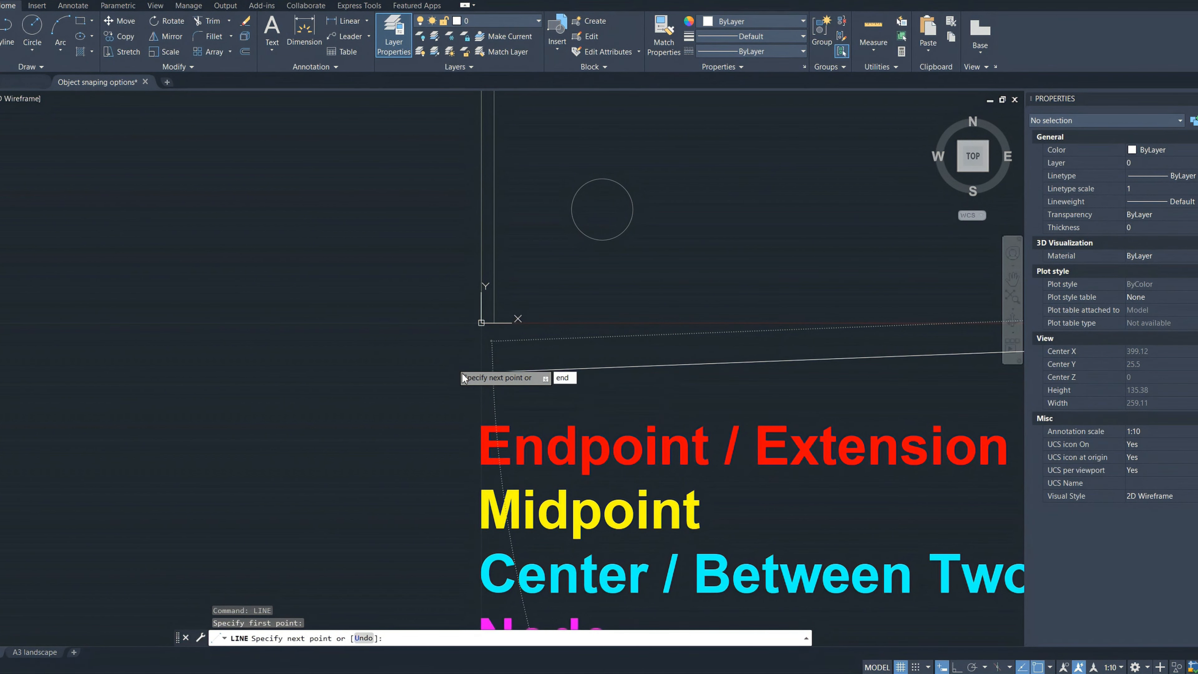
text(end)
key(Return)
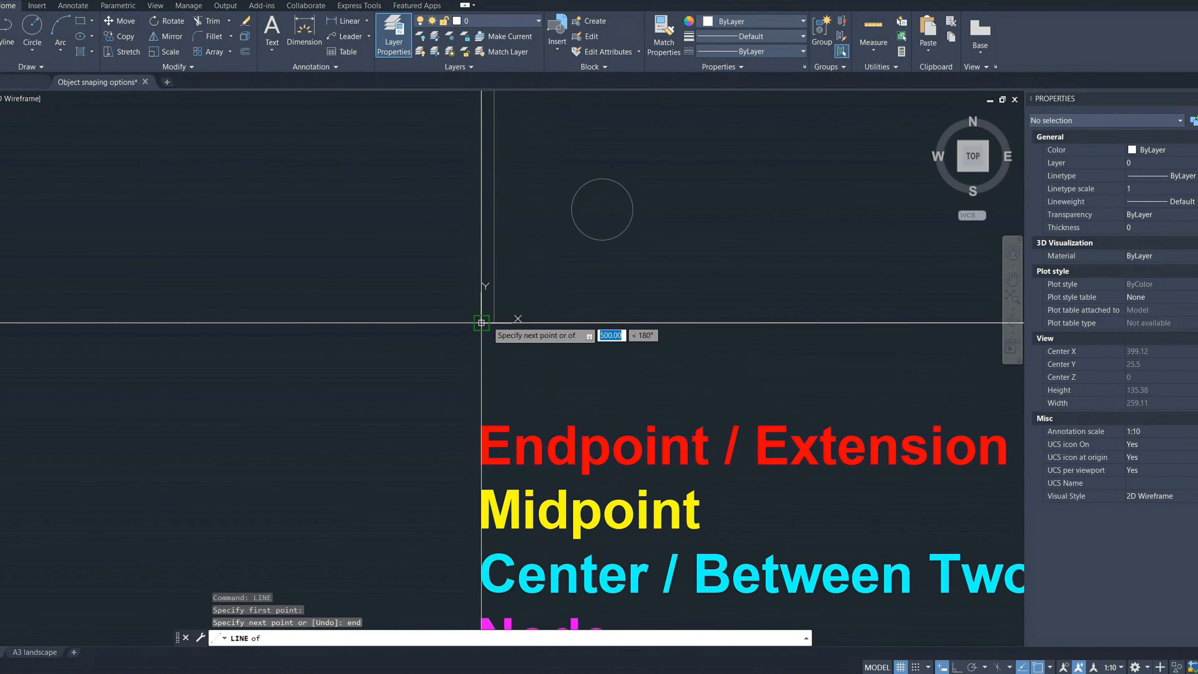
scroll(482, 320, up, 4)
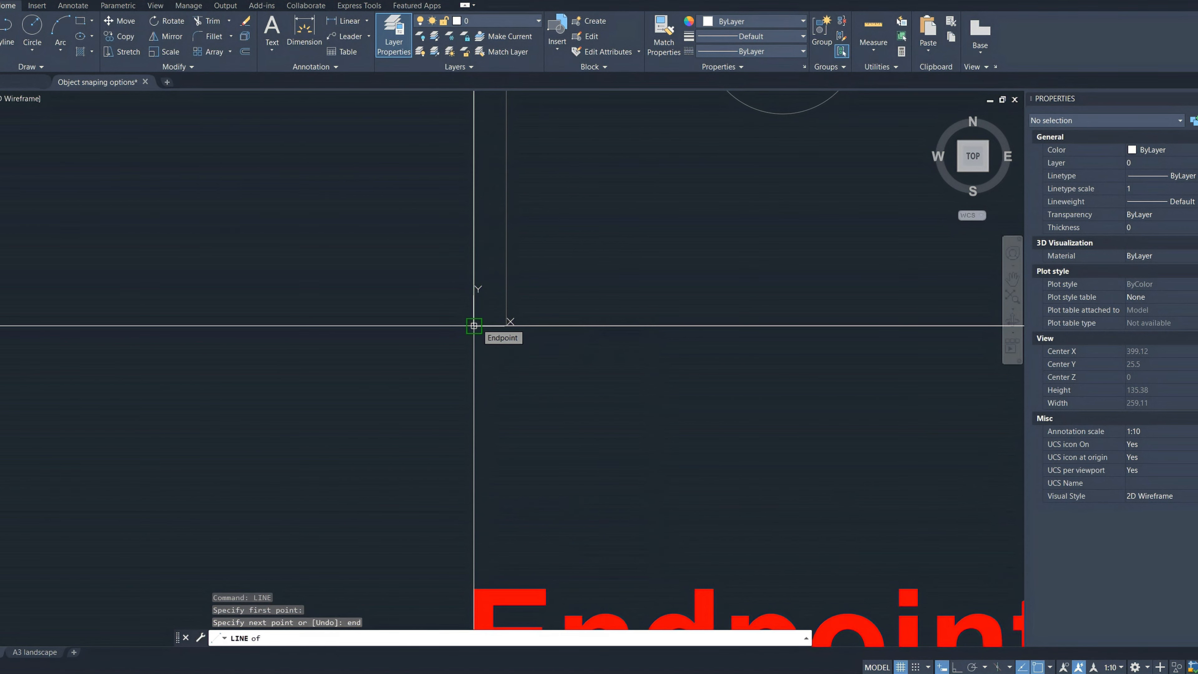
click(473, 325)
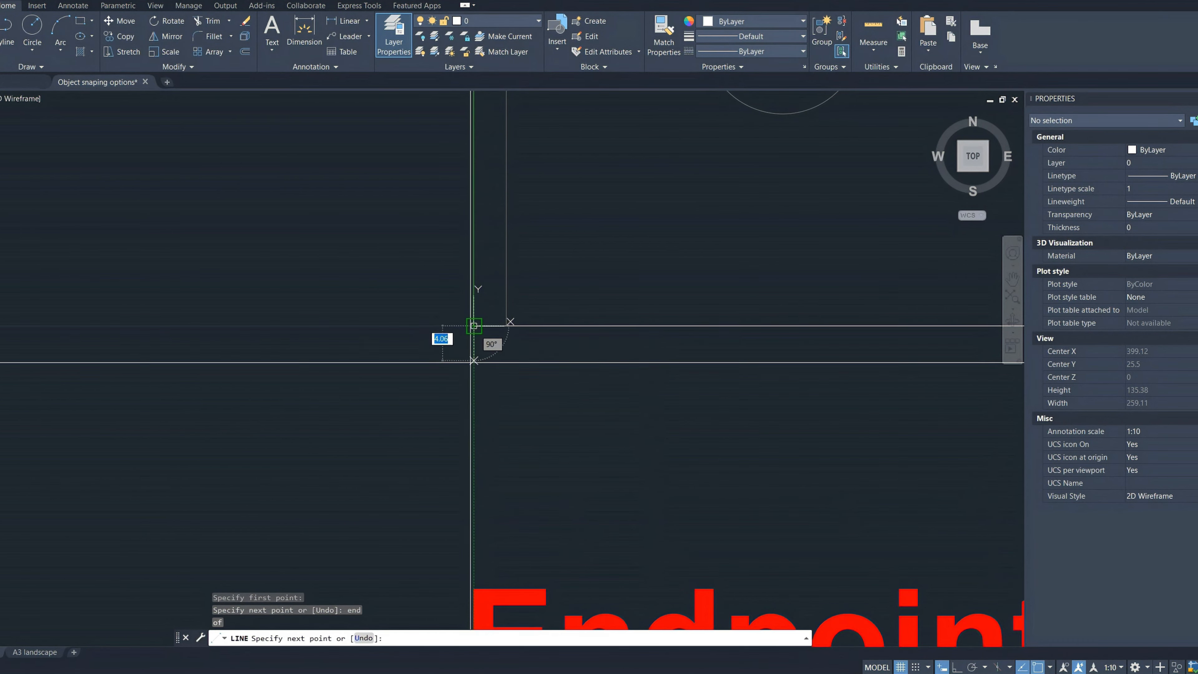
key(Escape)
scroll(553, 347, down, 3)
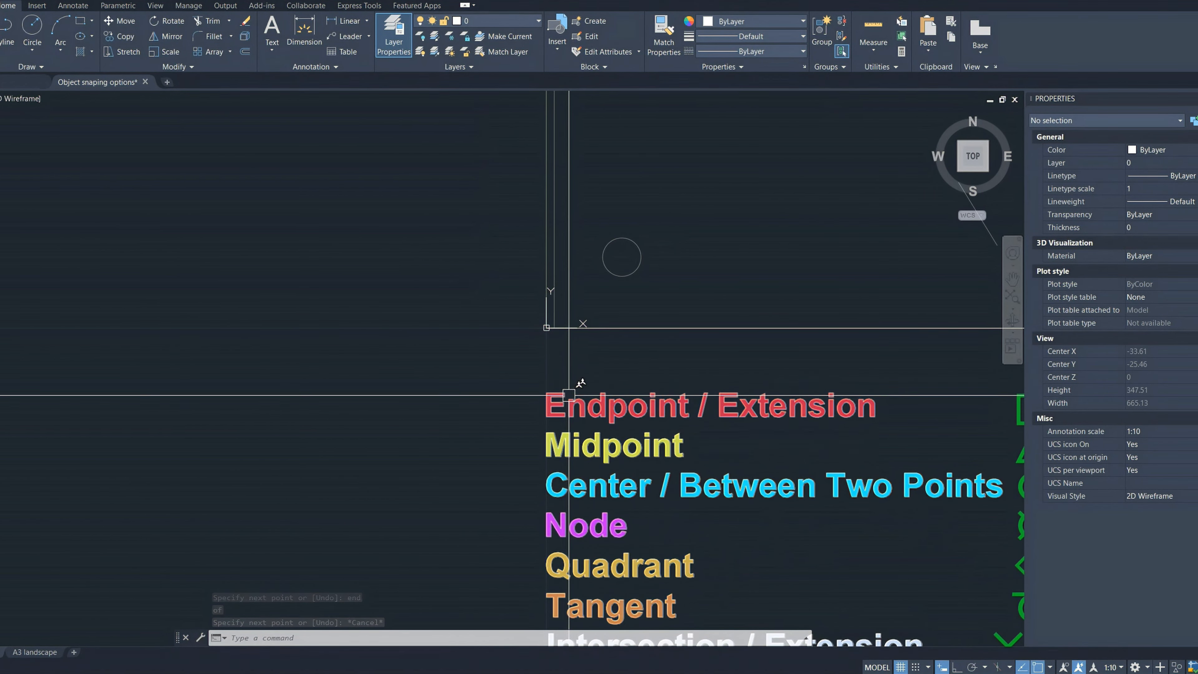
Draw a 63-unit line leftward along the camera body's top edge, starting 113 units right of its upper-left corner by endpoint extension
scroll(568, 399, down, 4)
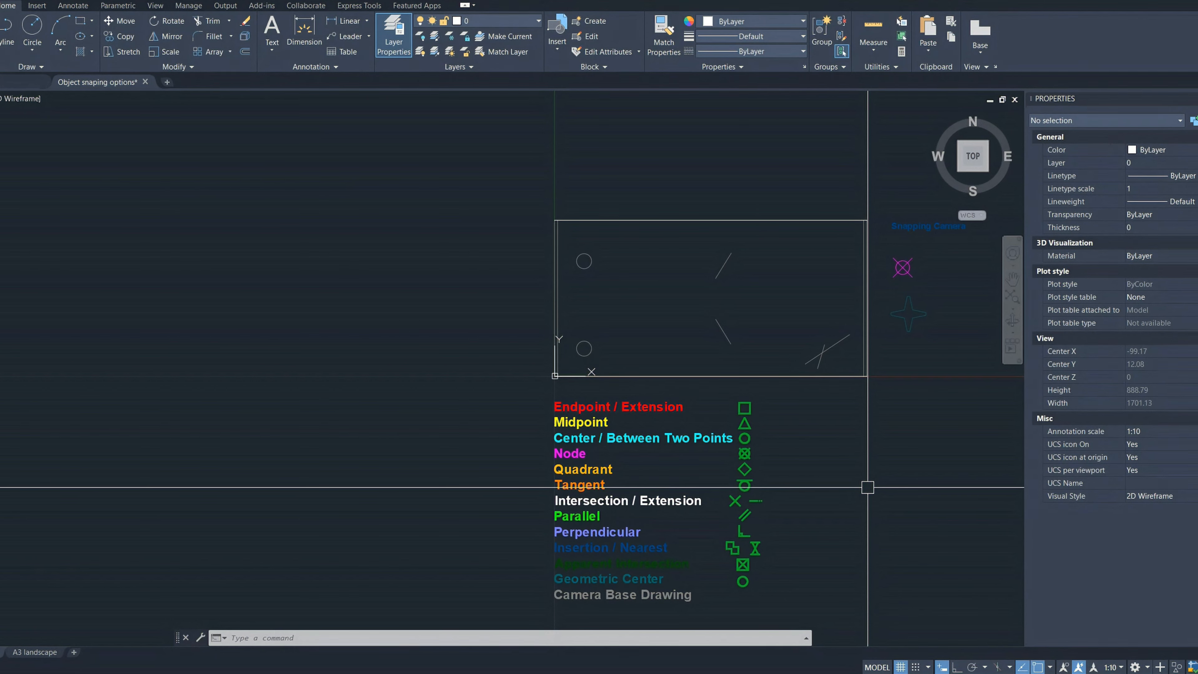
scroll(500, 407, up, 2)
scroll(503, 351, down, 5)
scroll(537, 255, up, 4)
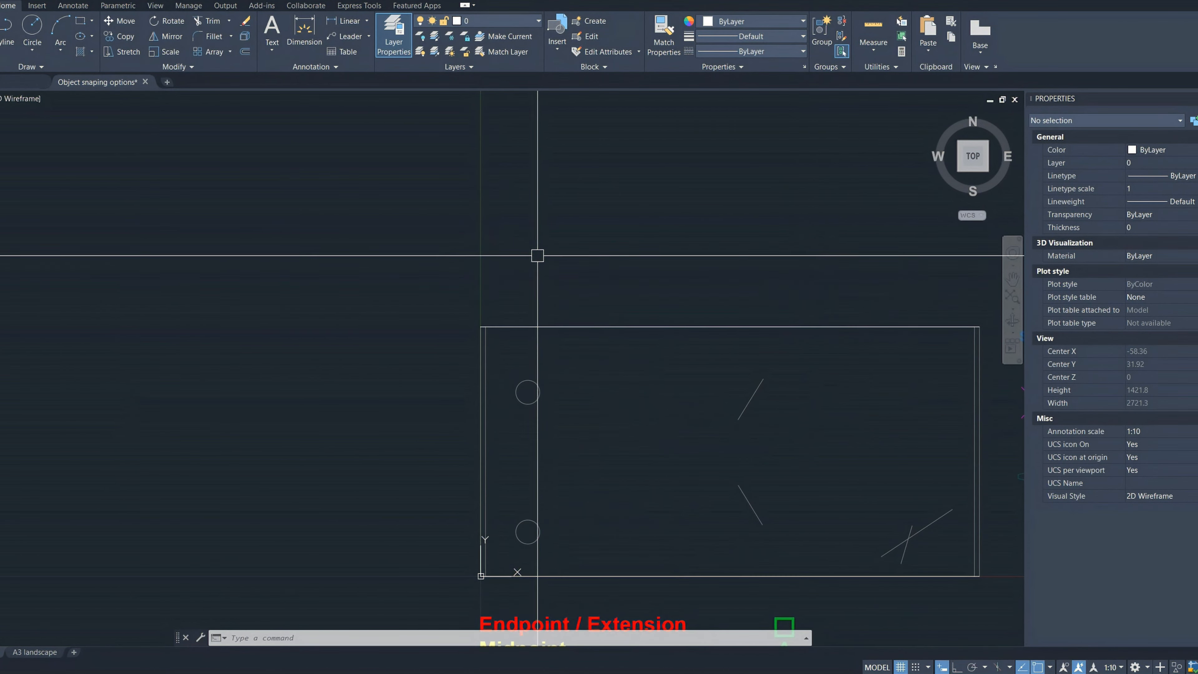
scroll(501, 308, up, 2)
key(Return)
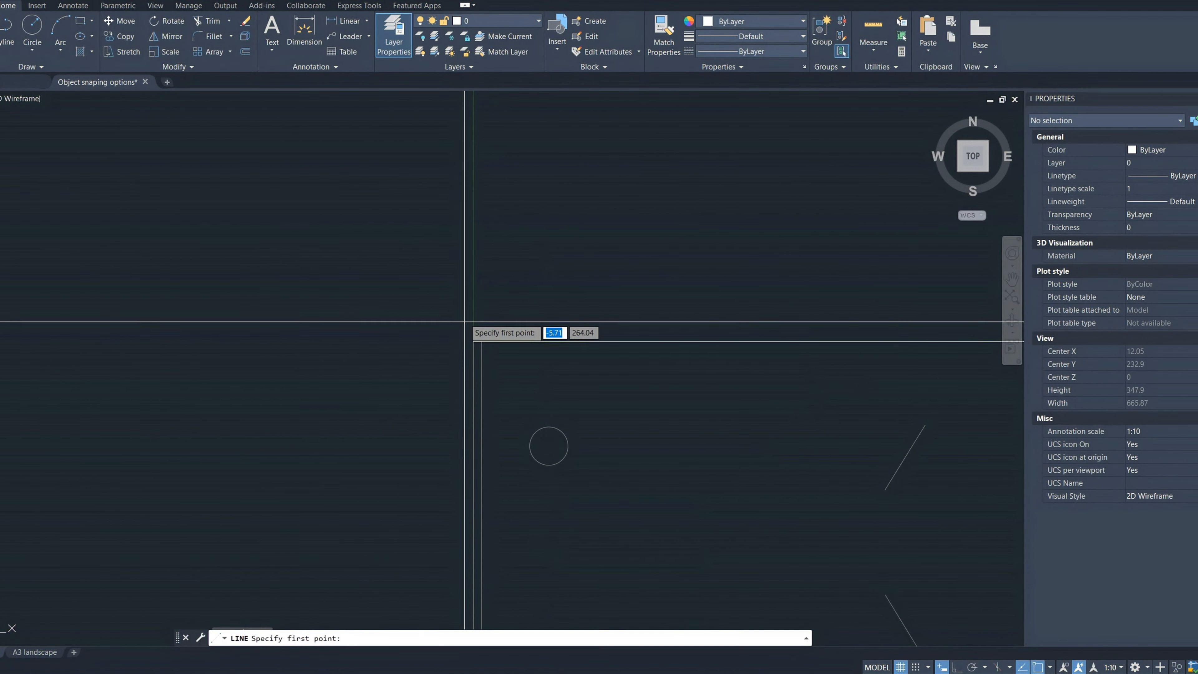
scroll(472, 333, up, 4)
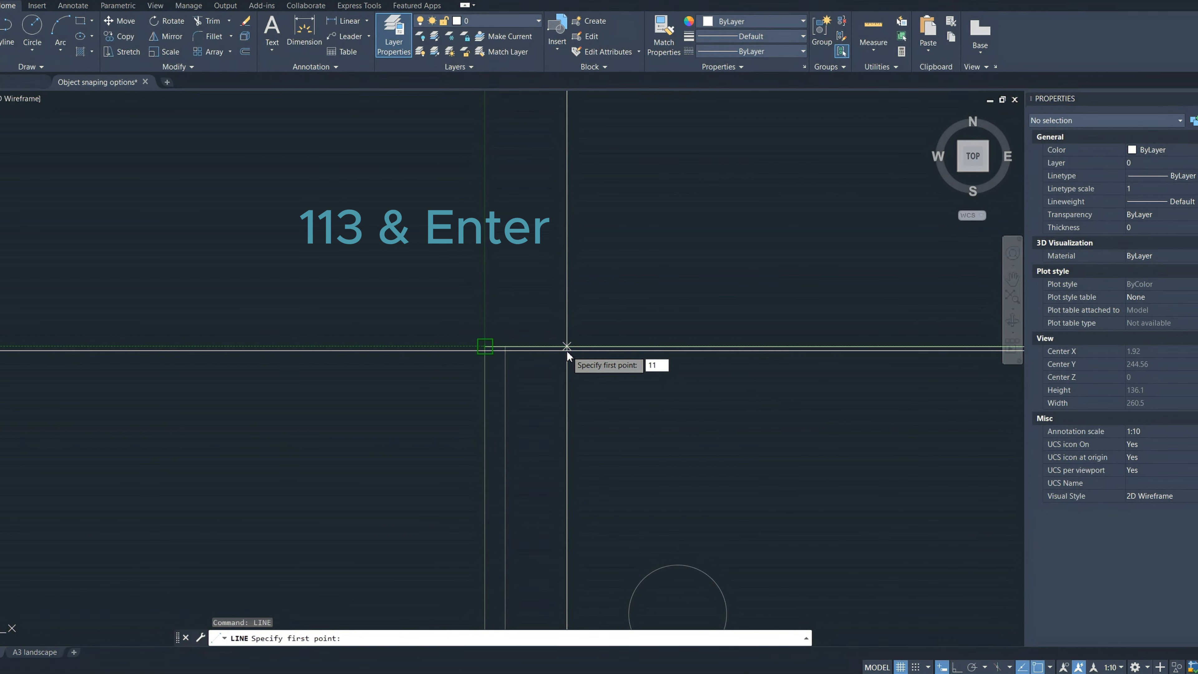
text(3)
key(Return)
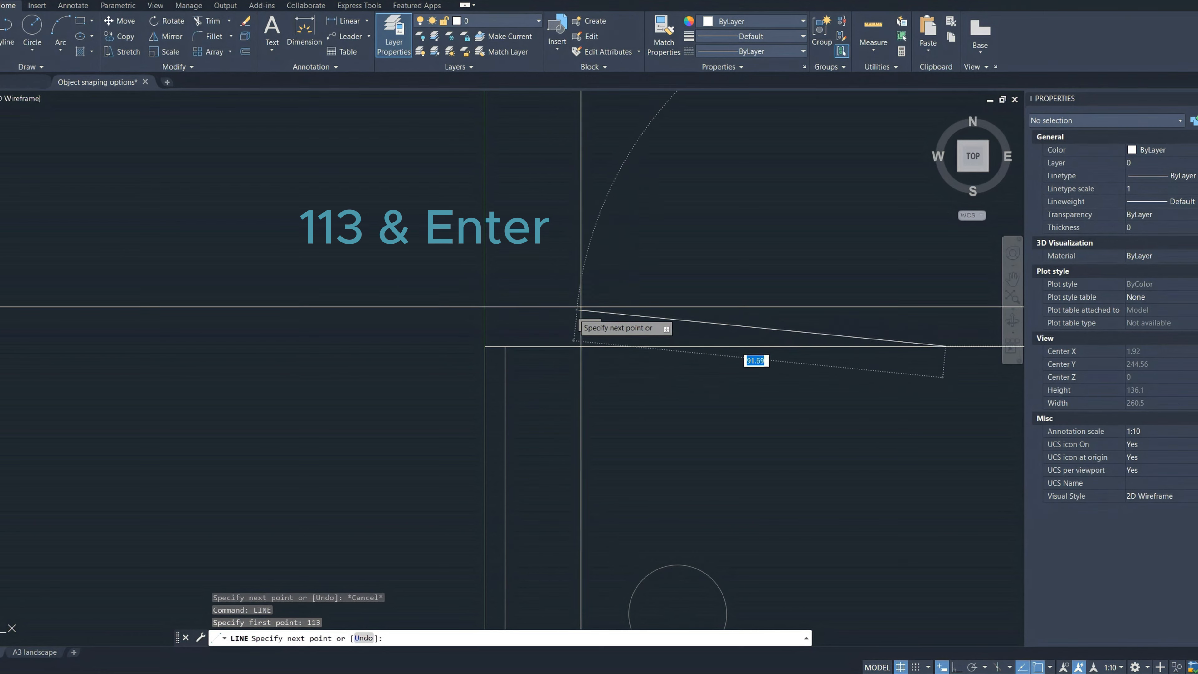
scroll(670, 285, down, 2)
middle_drag(637, 305, 495, 314)
scroll(495, 314, down, 2)
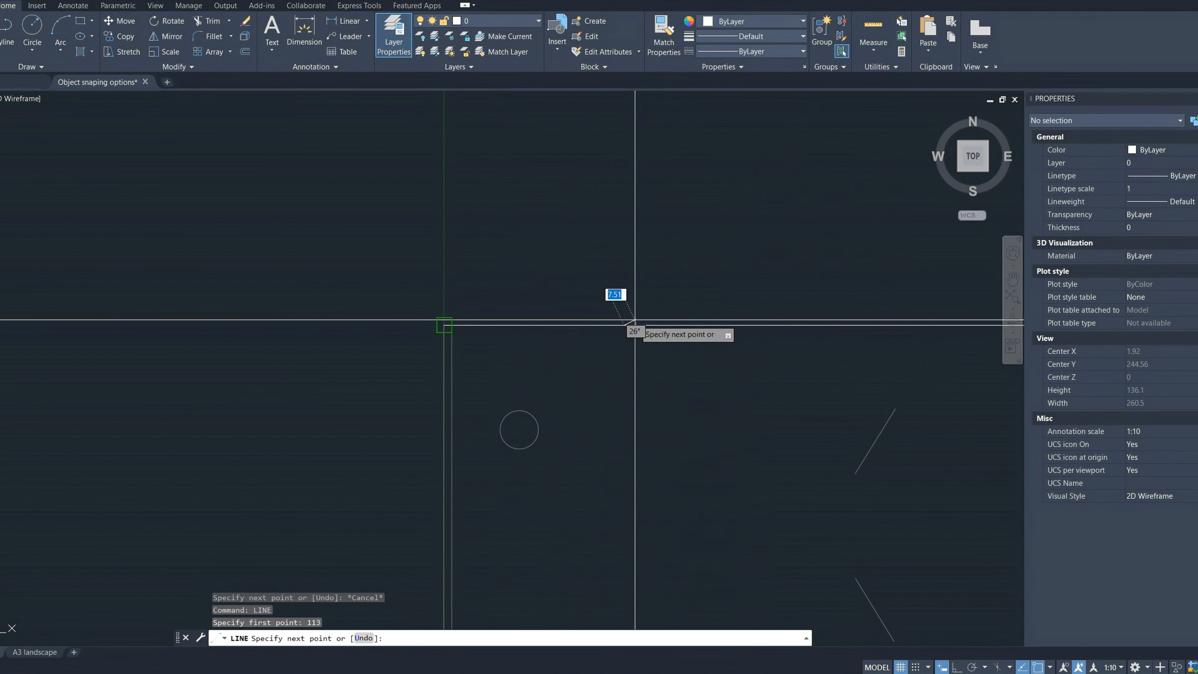
scroll(628, 324, up, 4)
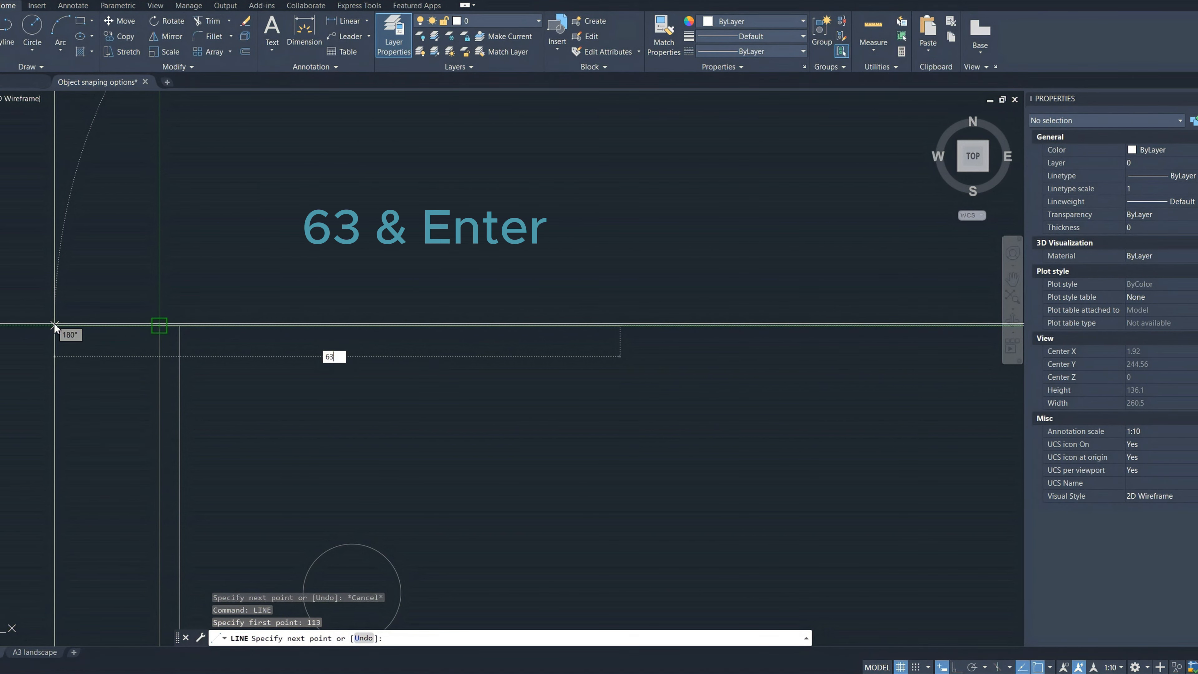
text(3)
key(Return)
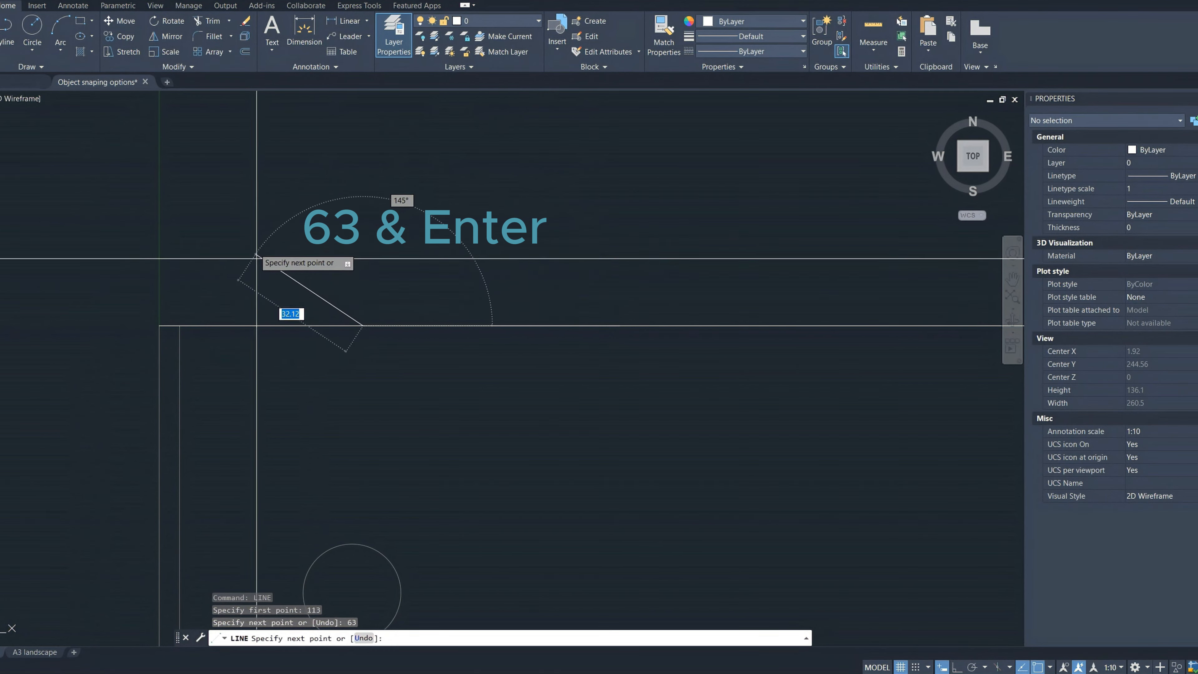
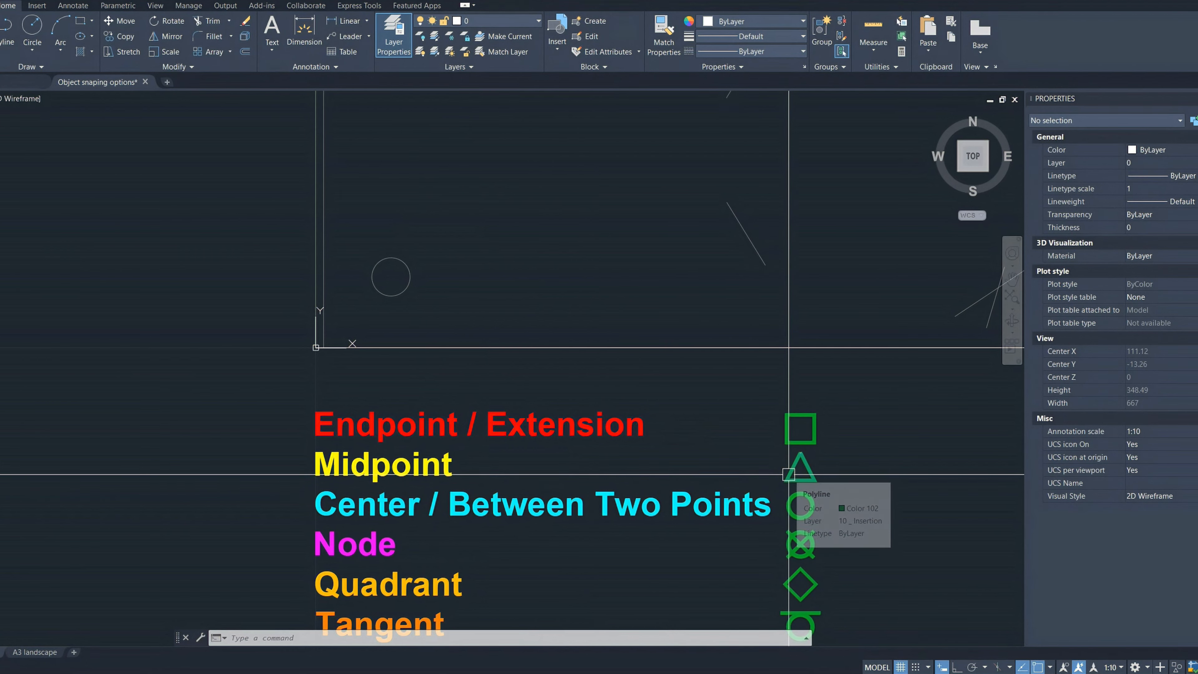
Mirror the sloped line above the body about the midpoints of the short top line and the 63-unit base line, using Midpoint snap and keeping the source
scroll(788, 475, down, 2)
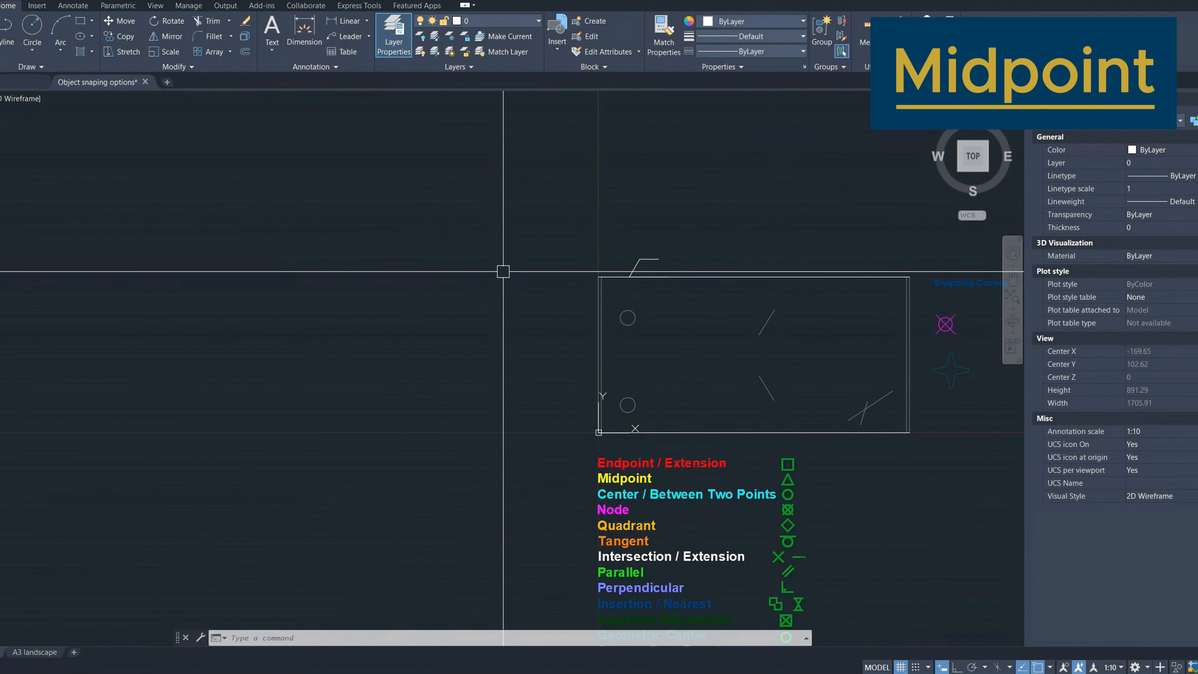
scroll(640, 267, up, 3)
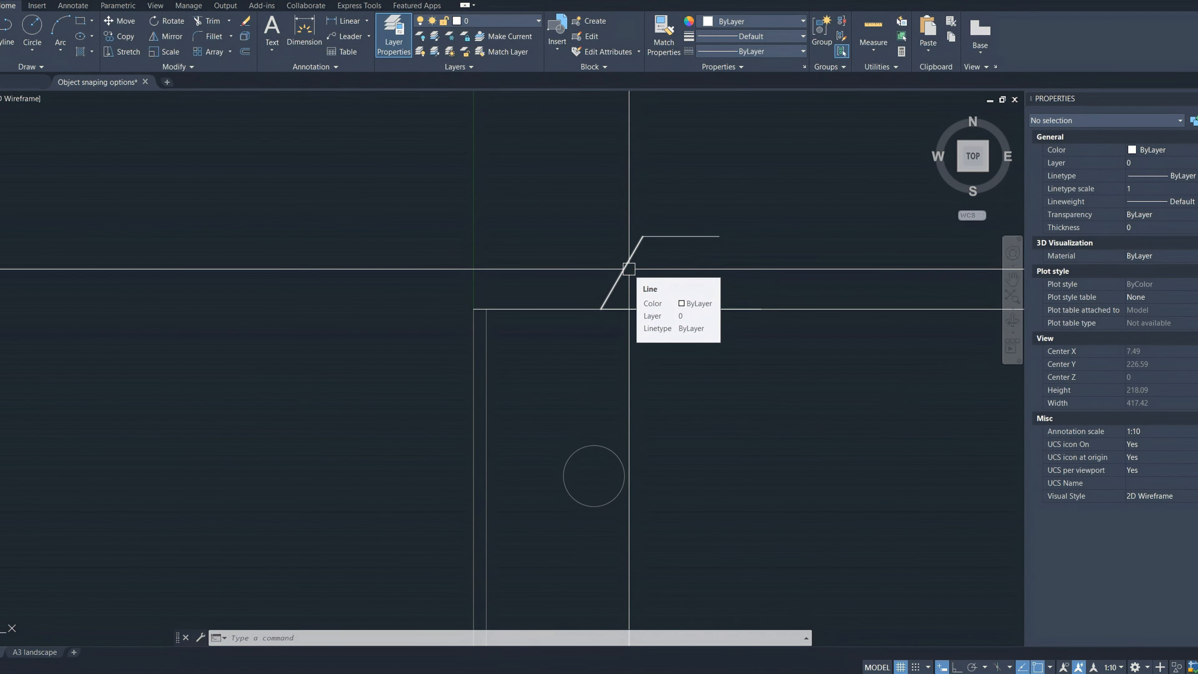
click(628, 268)
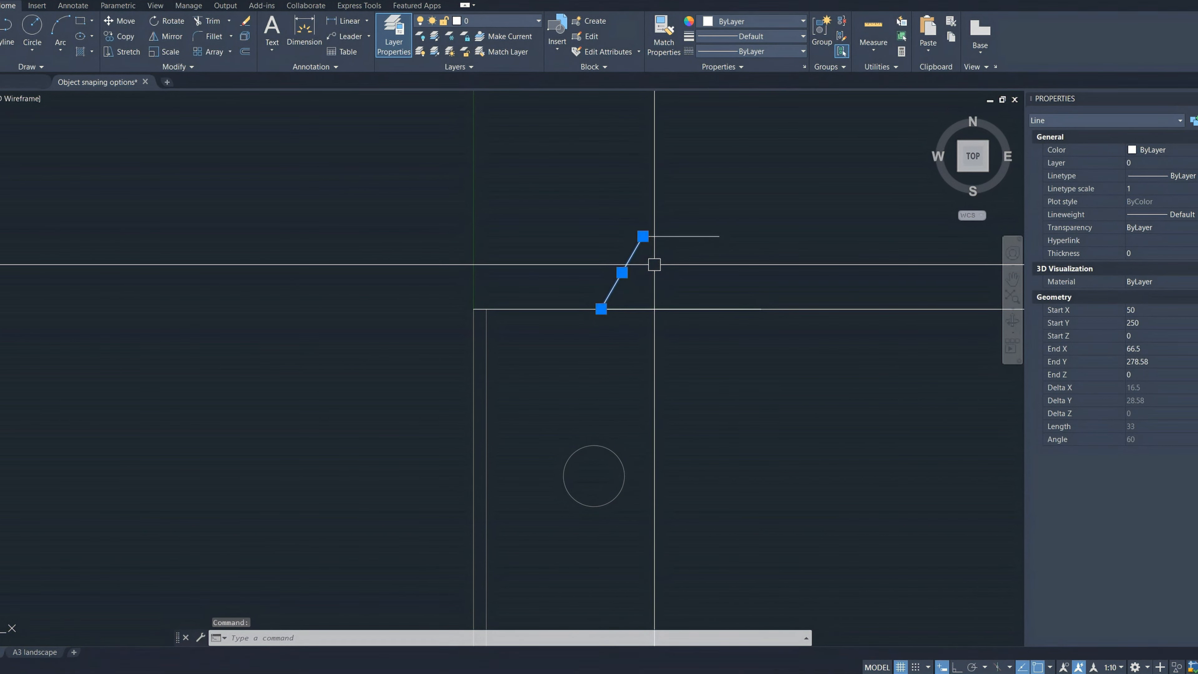
text(i)
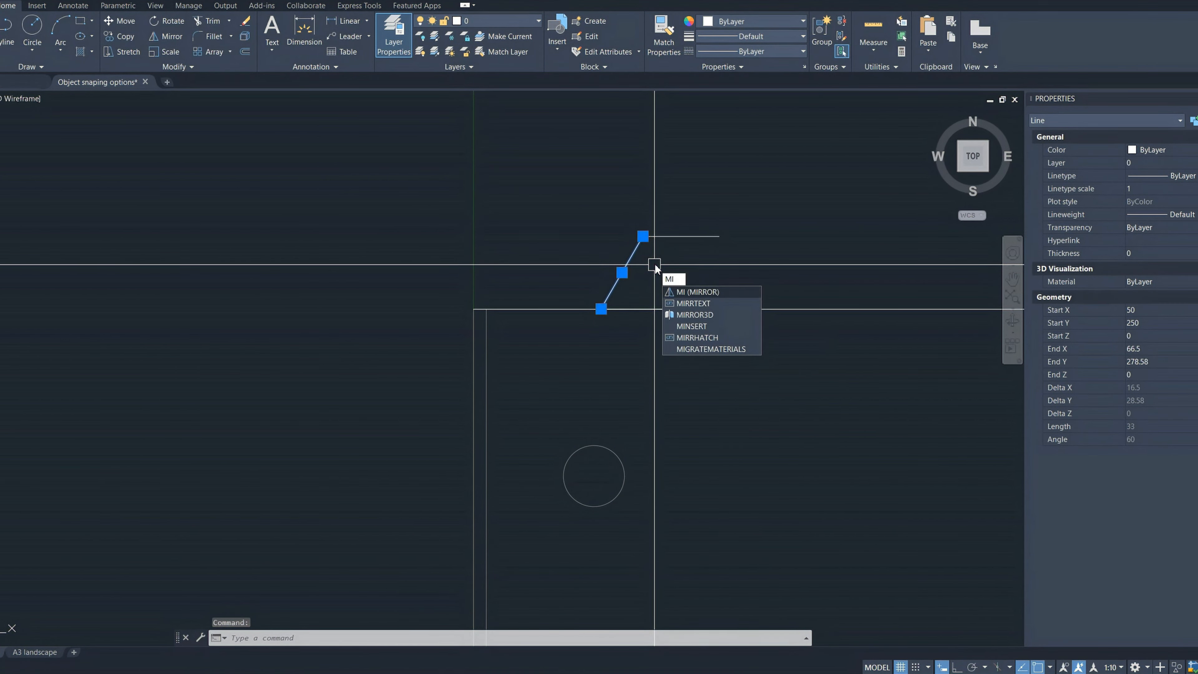
click(688, 291)
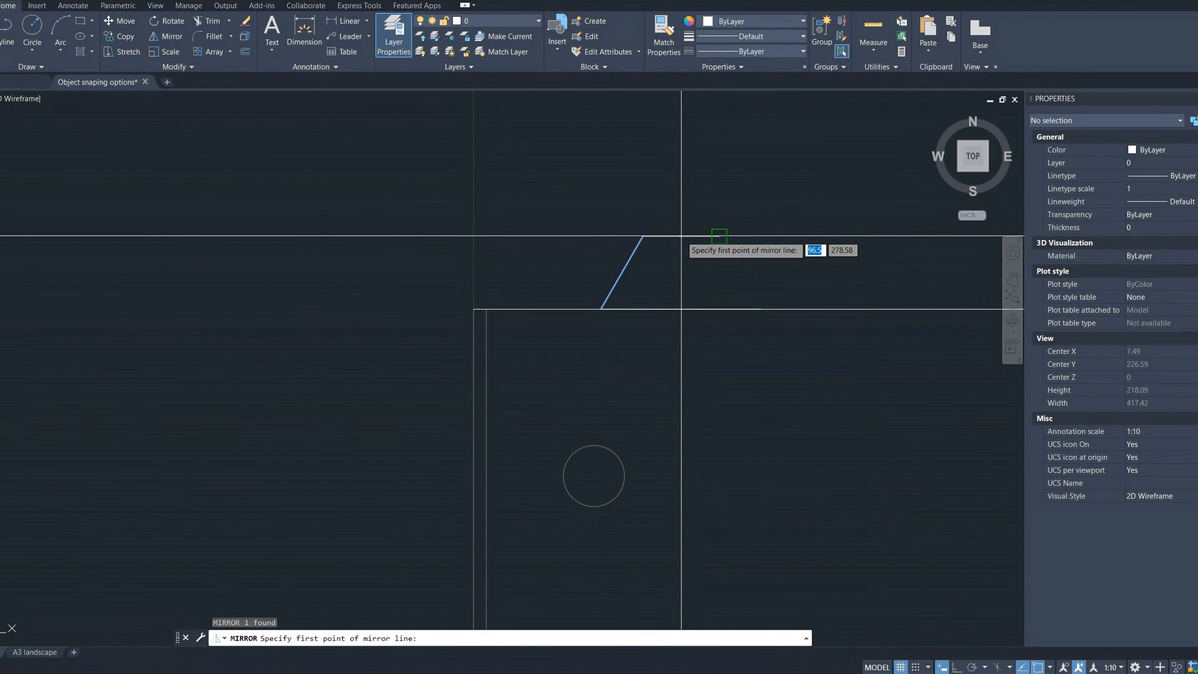
text(mi)
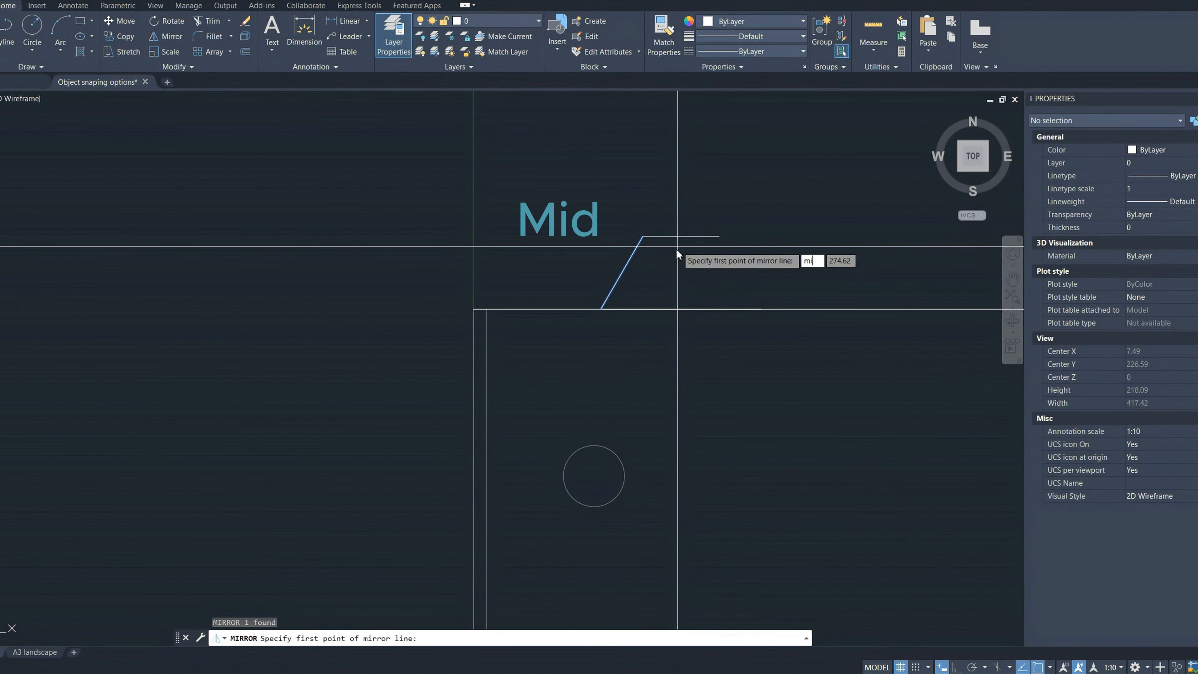
text(d)
key(Return)
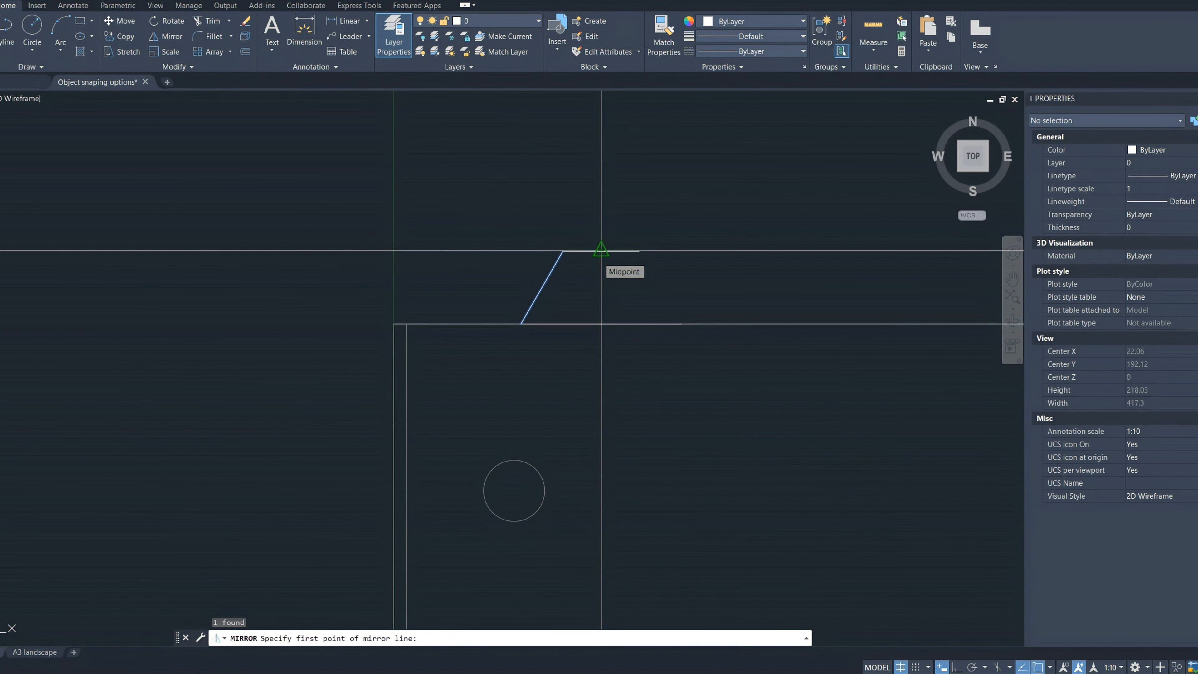
click(601, 250)
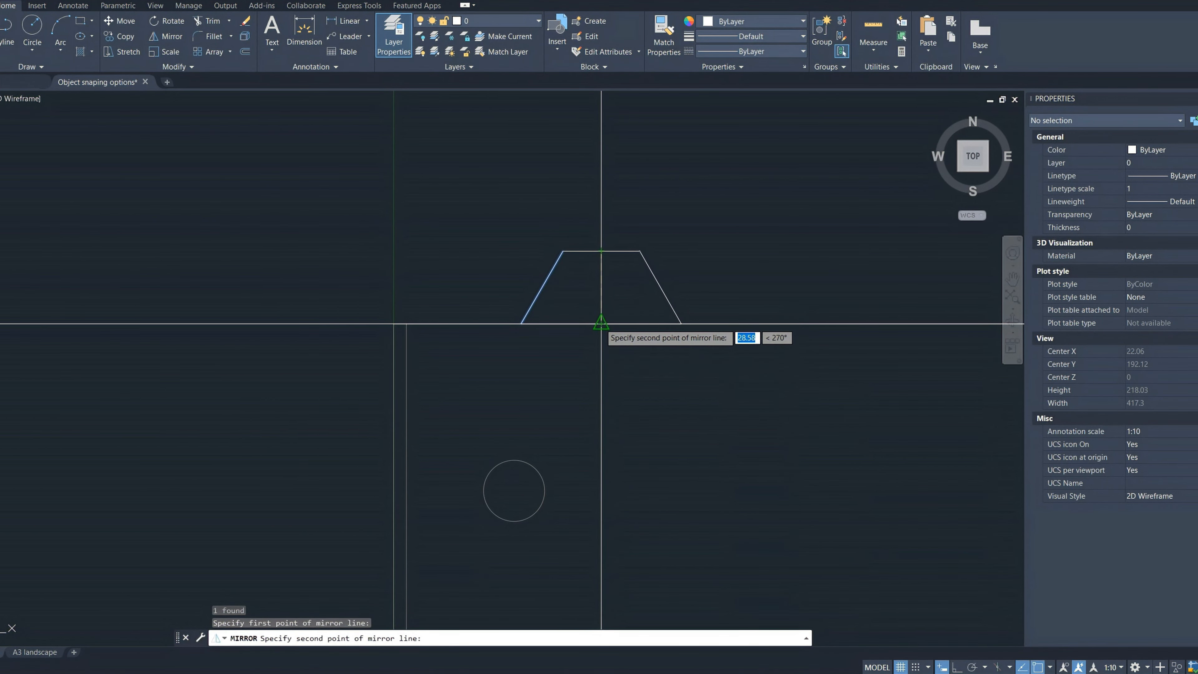
click(601, 323)
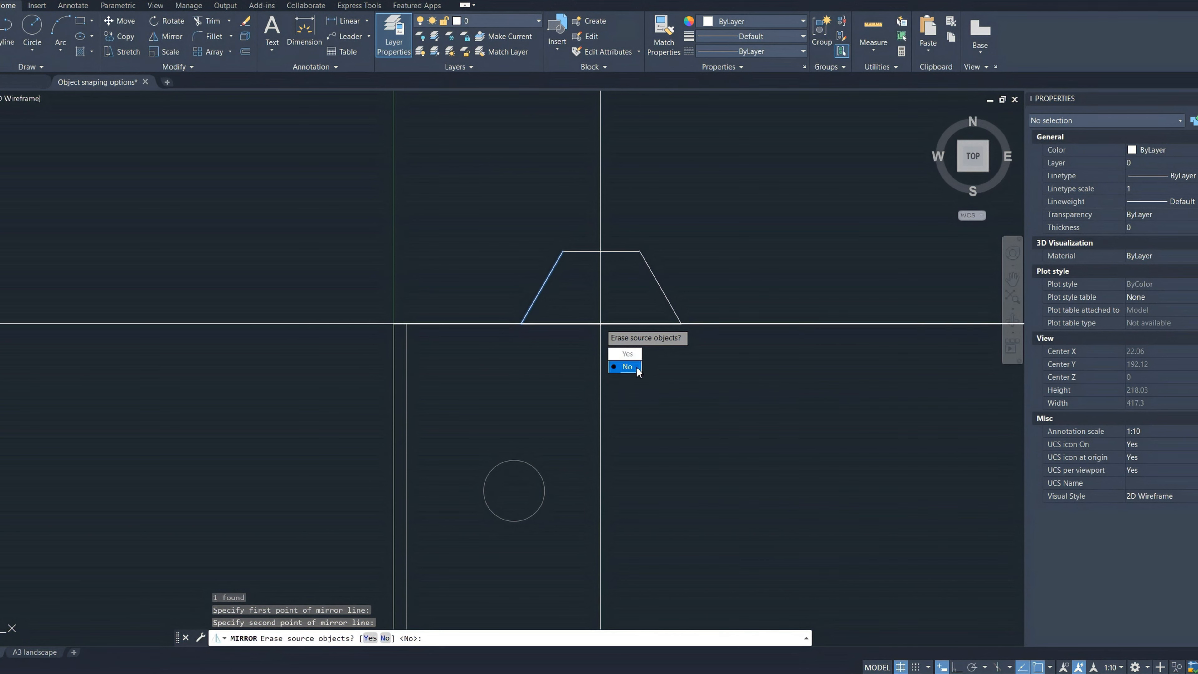
click(627, 366)
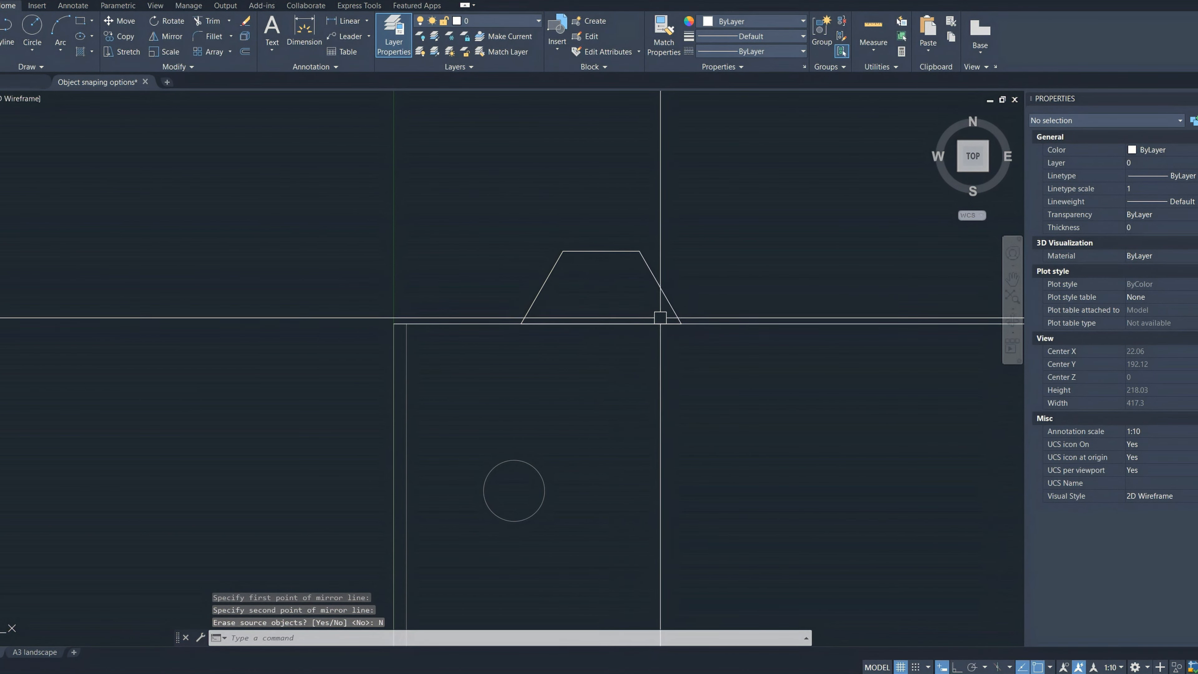
key(Escape)
key(Escape)
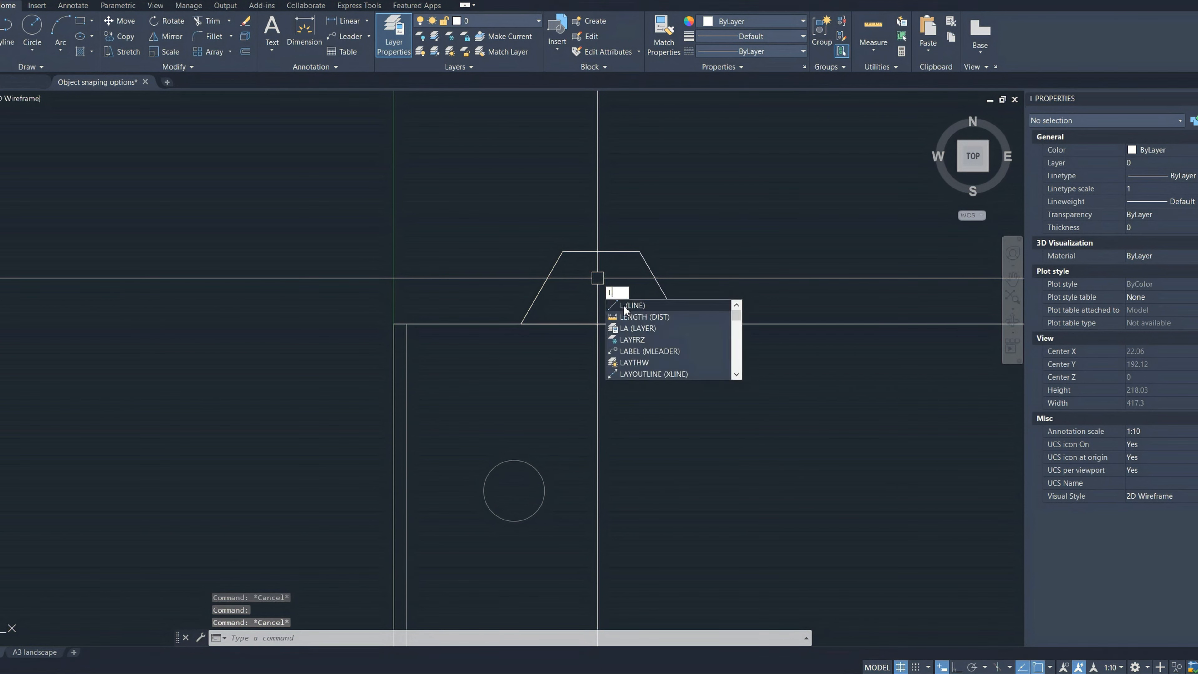
Draw a vertical line from the midpoint of the trapezoid's short top line to the midpoint of its base line
key(Return)
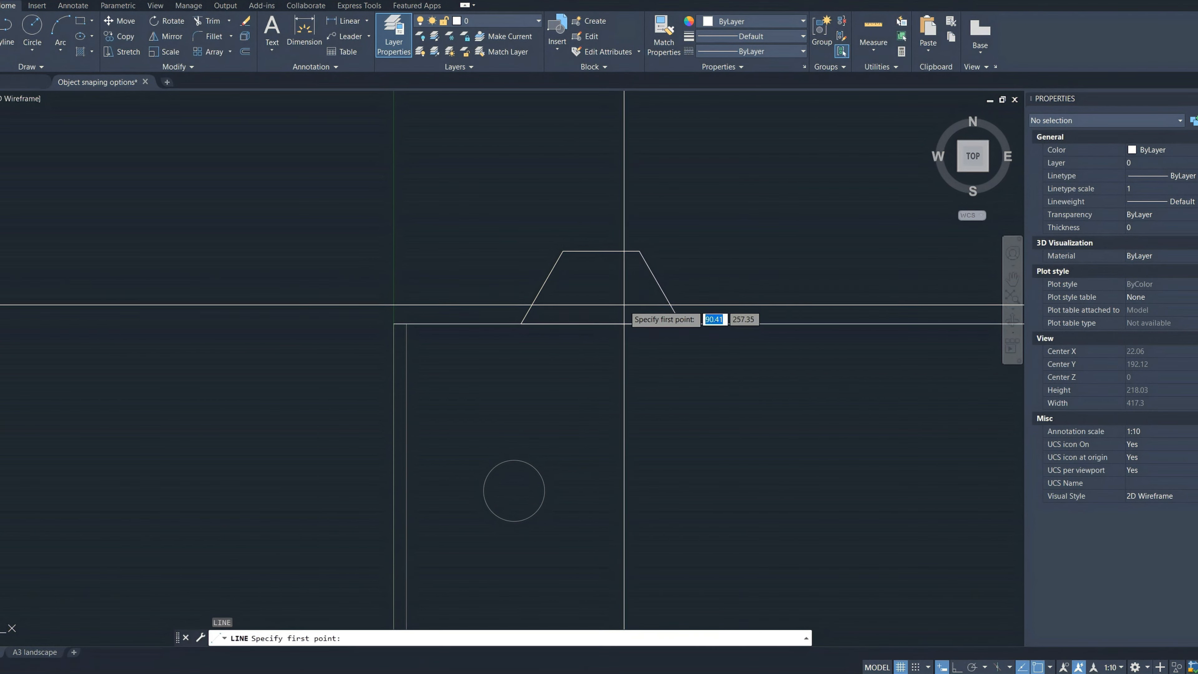
click(601, 251)
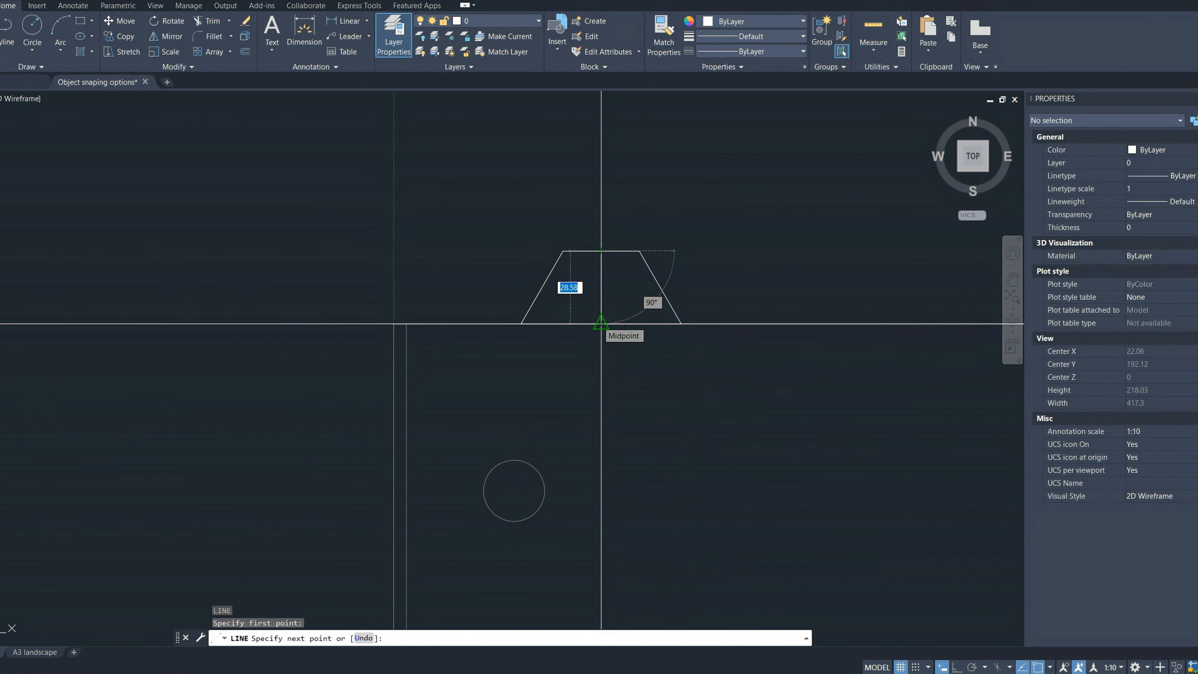
click(601, 324)
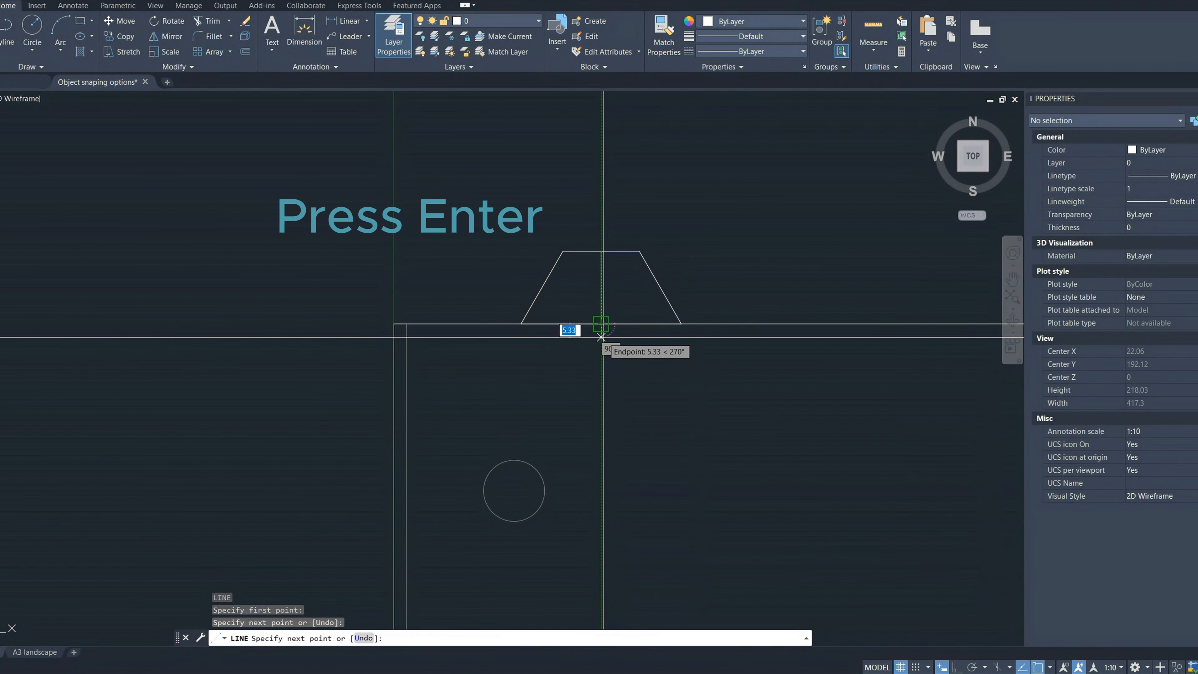
key(Return)
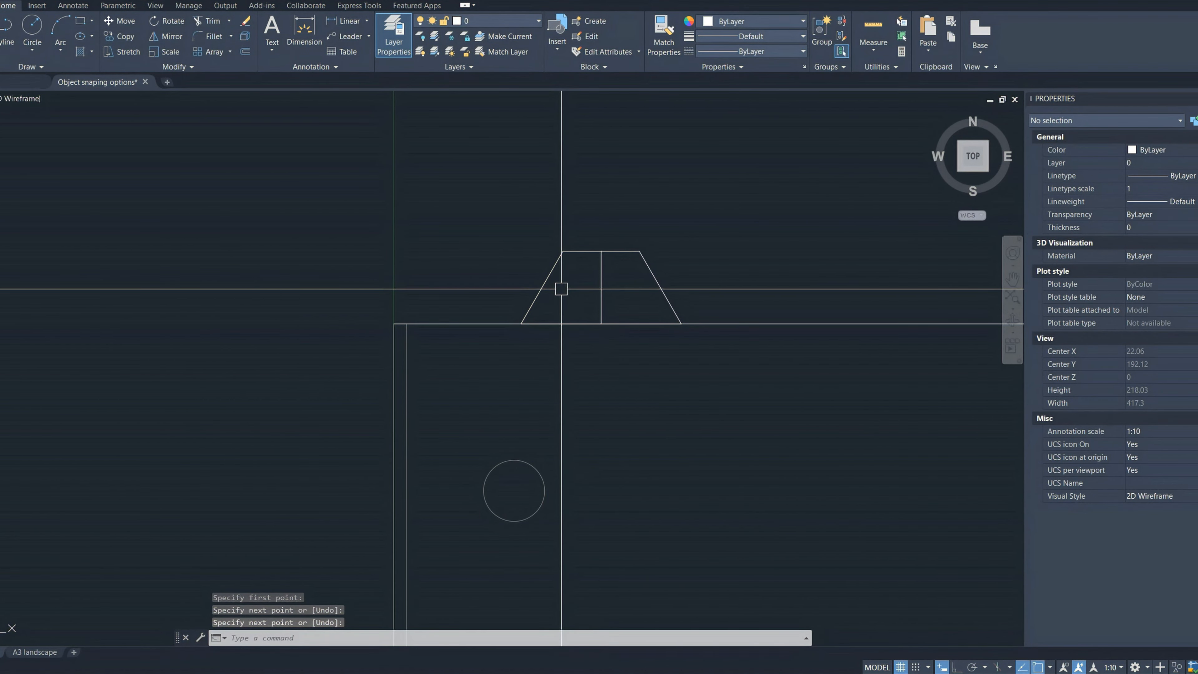
Draw a horizontal line across the trapezoid between the midpoints of its left and right sloped sides
key(Return)
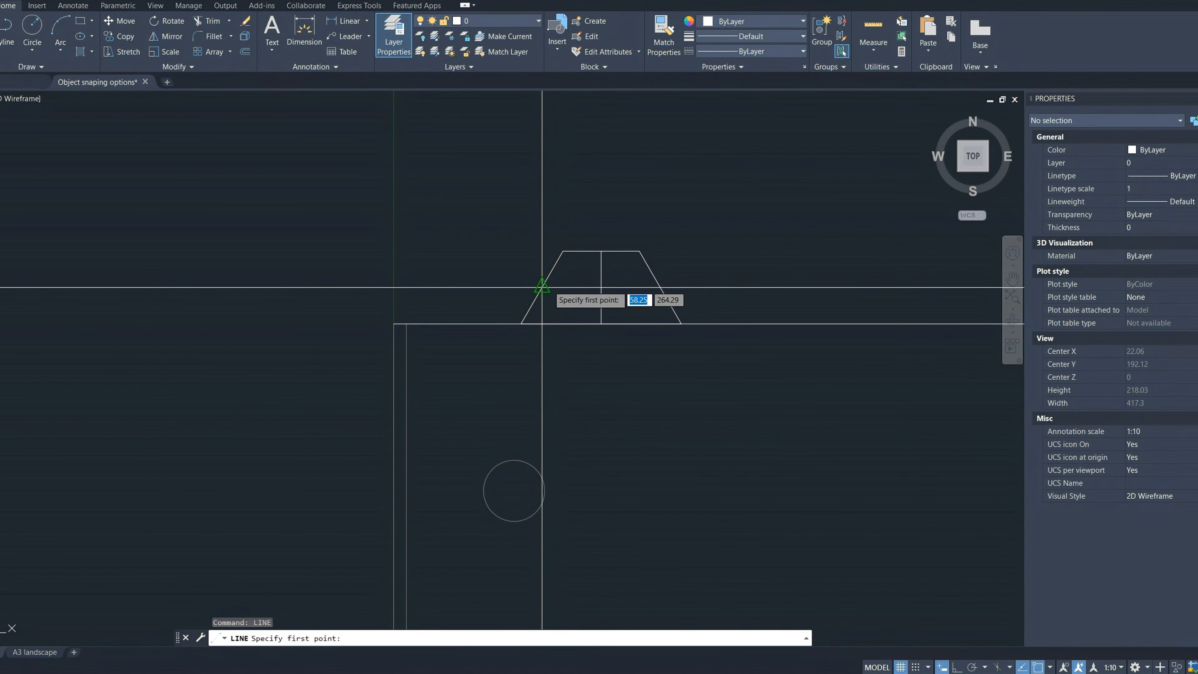
click(542, 287)
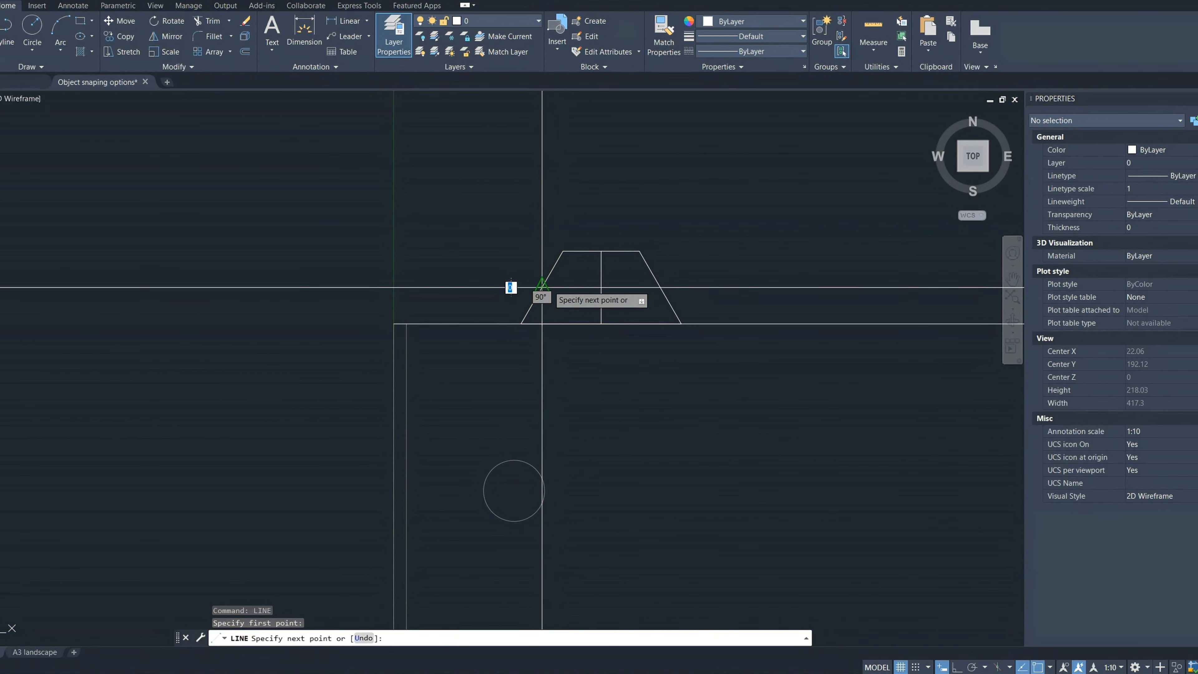
click(659, 286)
key(Return)
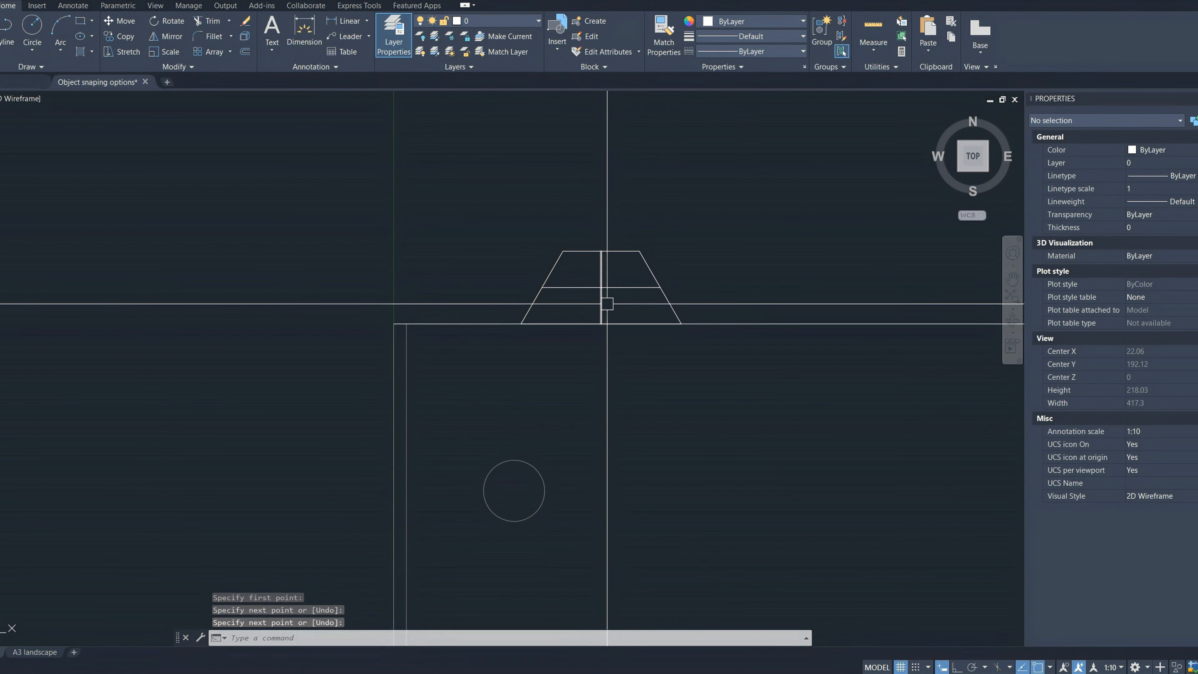
Draw a circle of radius 80 centered with Mid Between 2 Points, using the midpoints of the camera body's top and bottom edges
scroll(503, 336, down, 4)
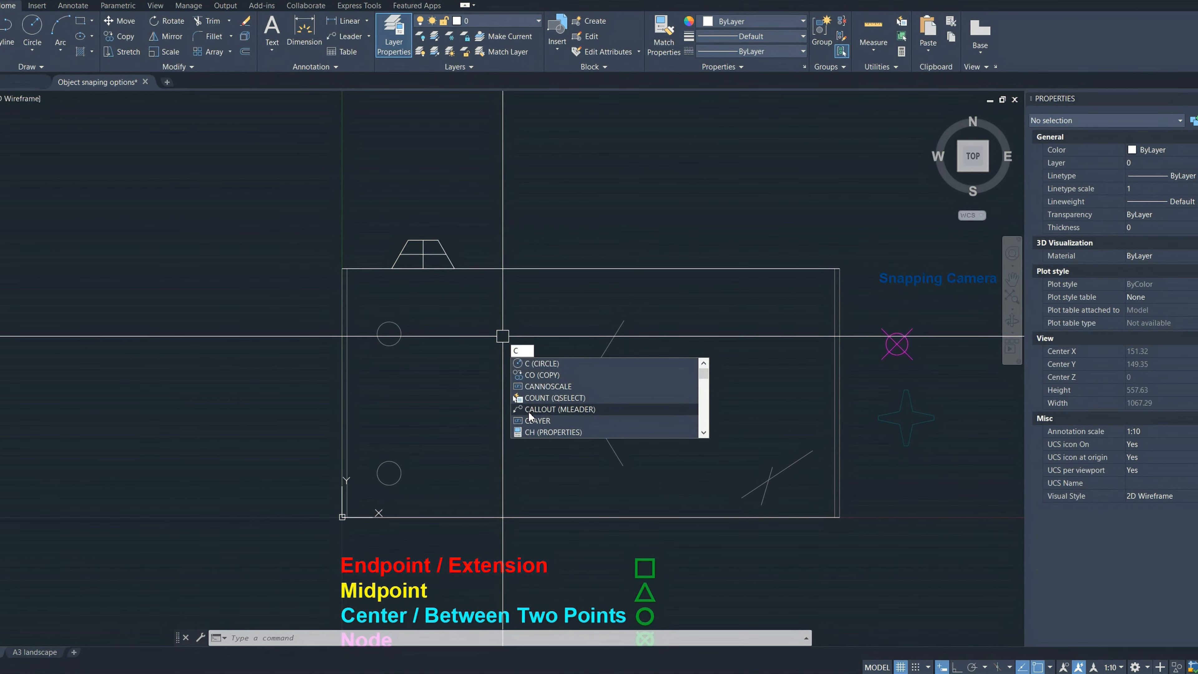
text(c)
key(Return)
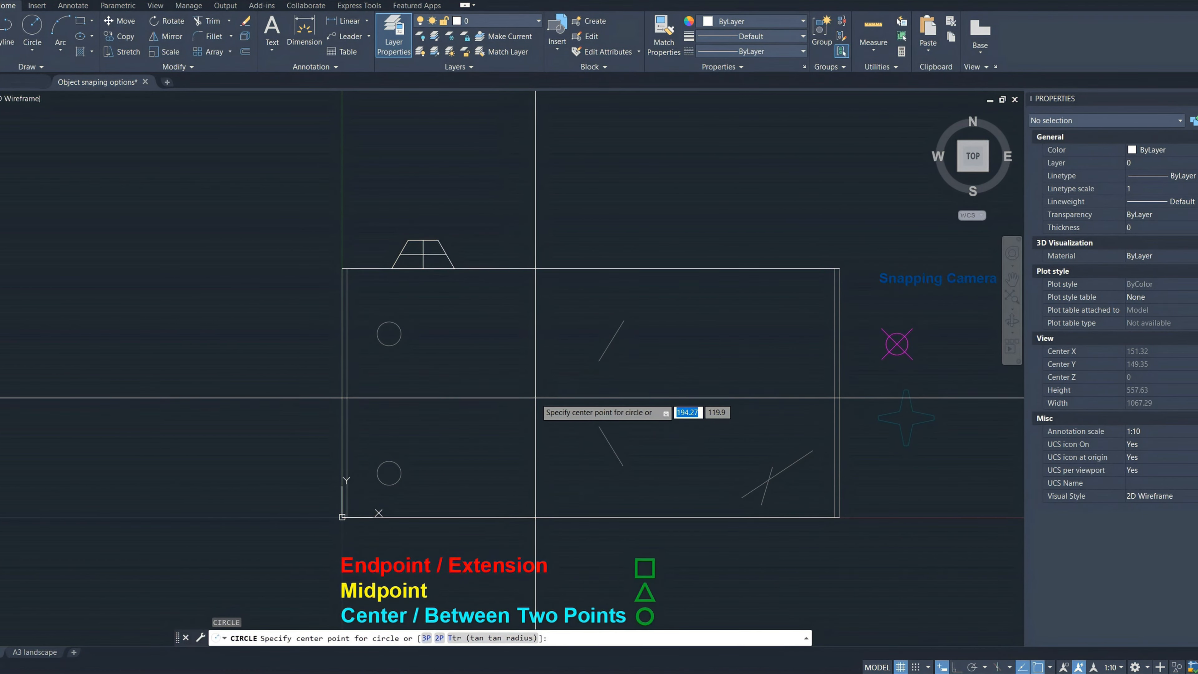
middle_drag(536, 401, 595, 266)
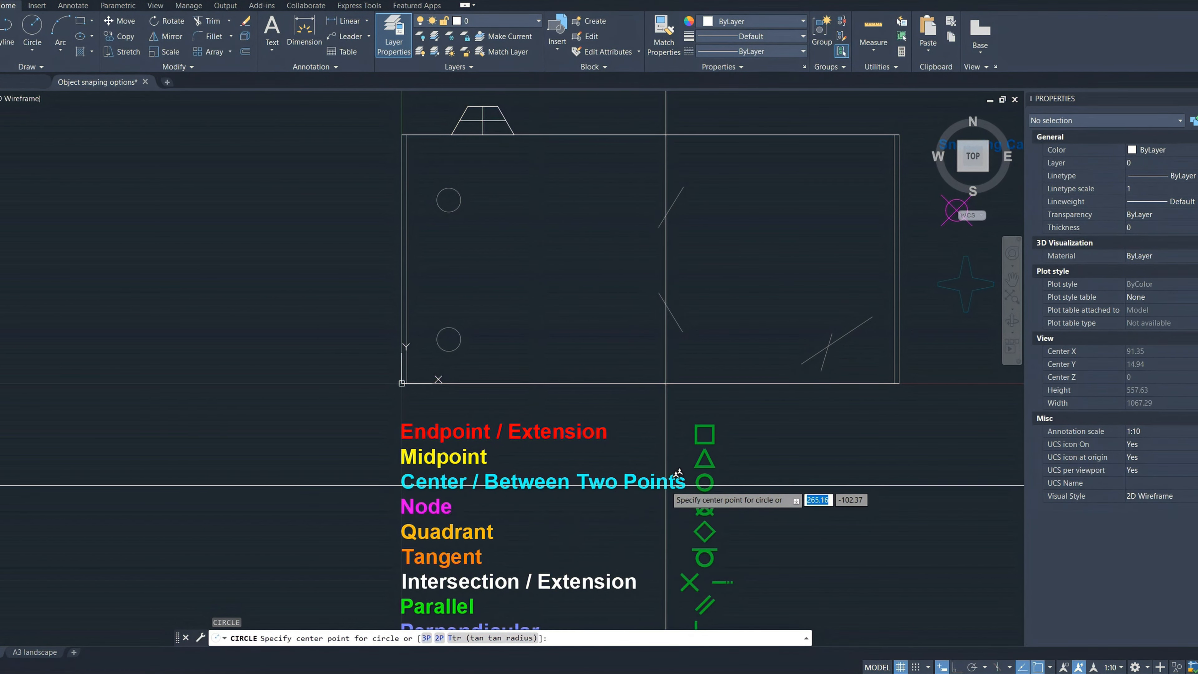
ctrl+right_click(623, 171)
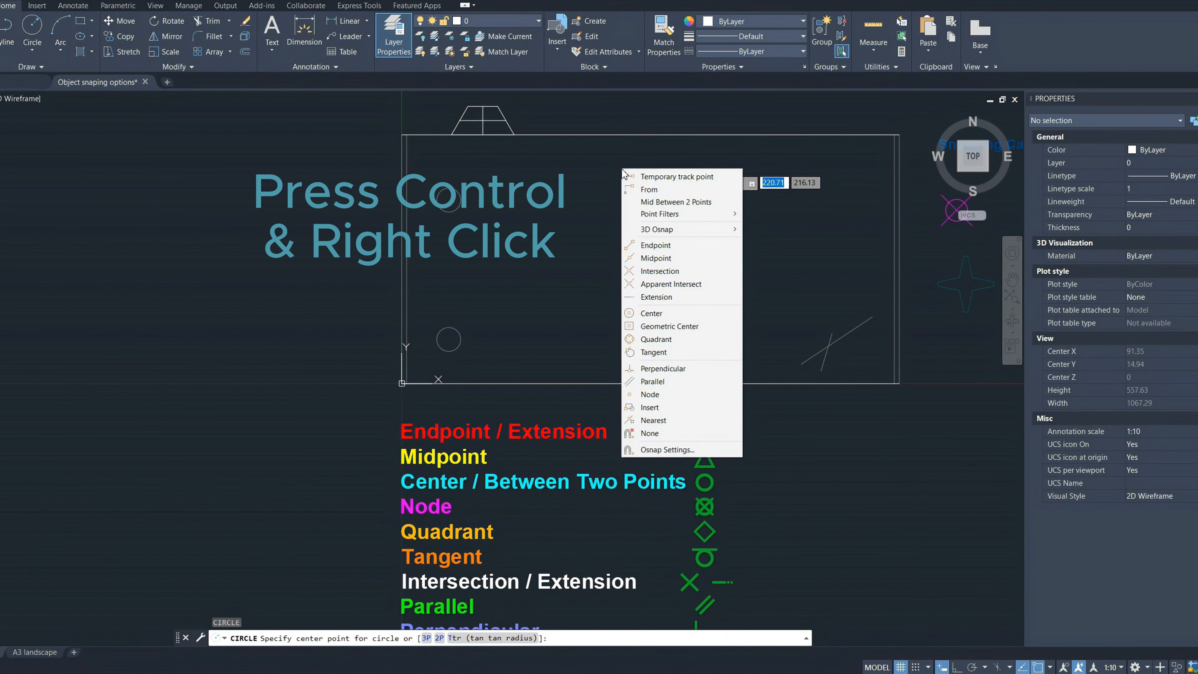
click(644, 202)
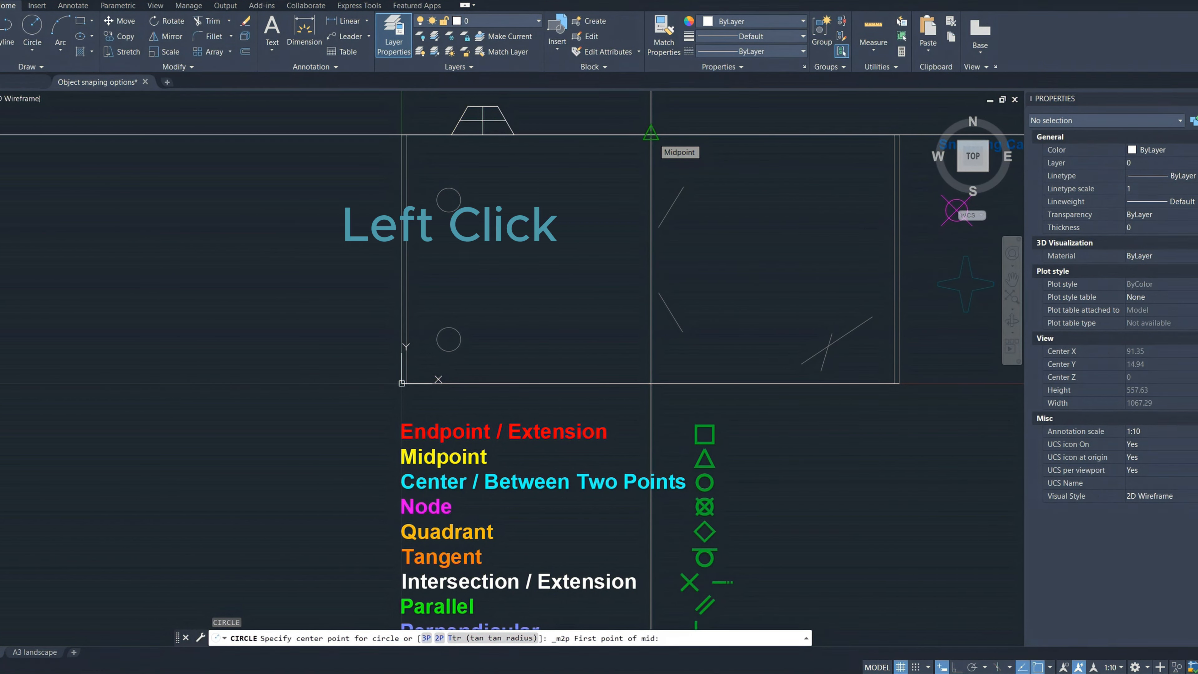
click(651, 134)
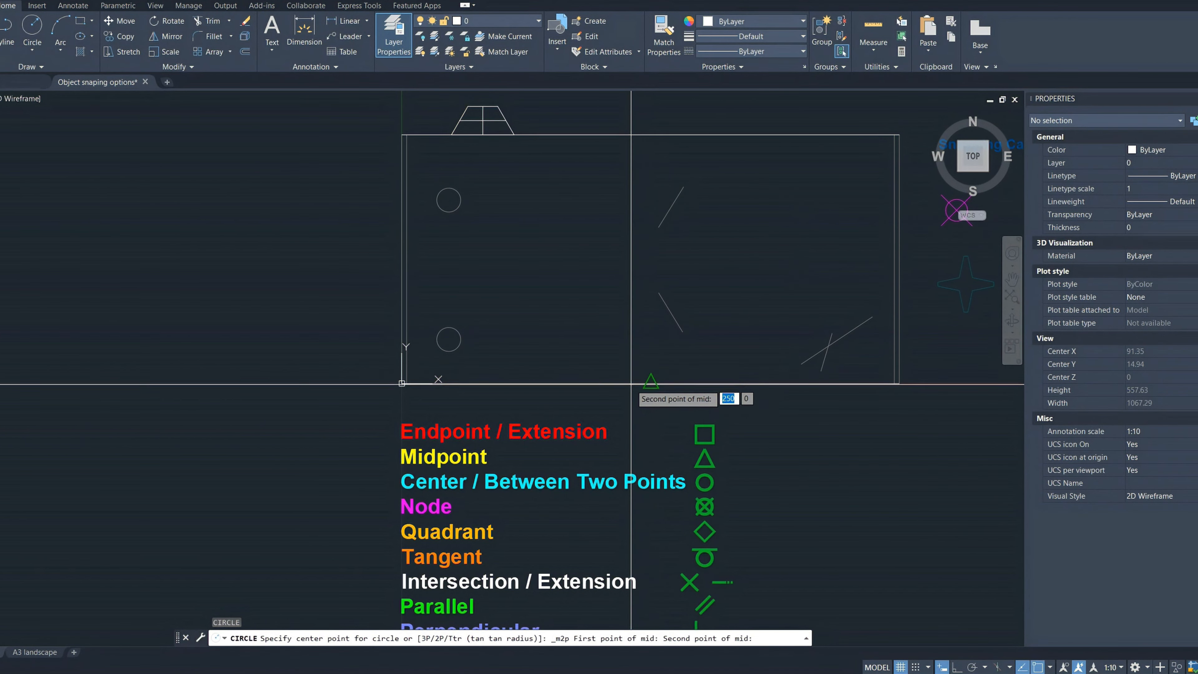
click(651, 382)
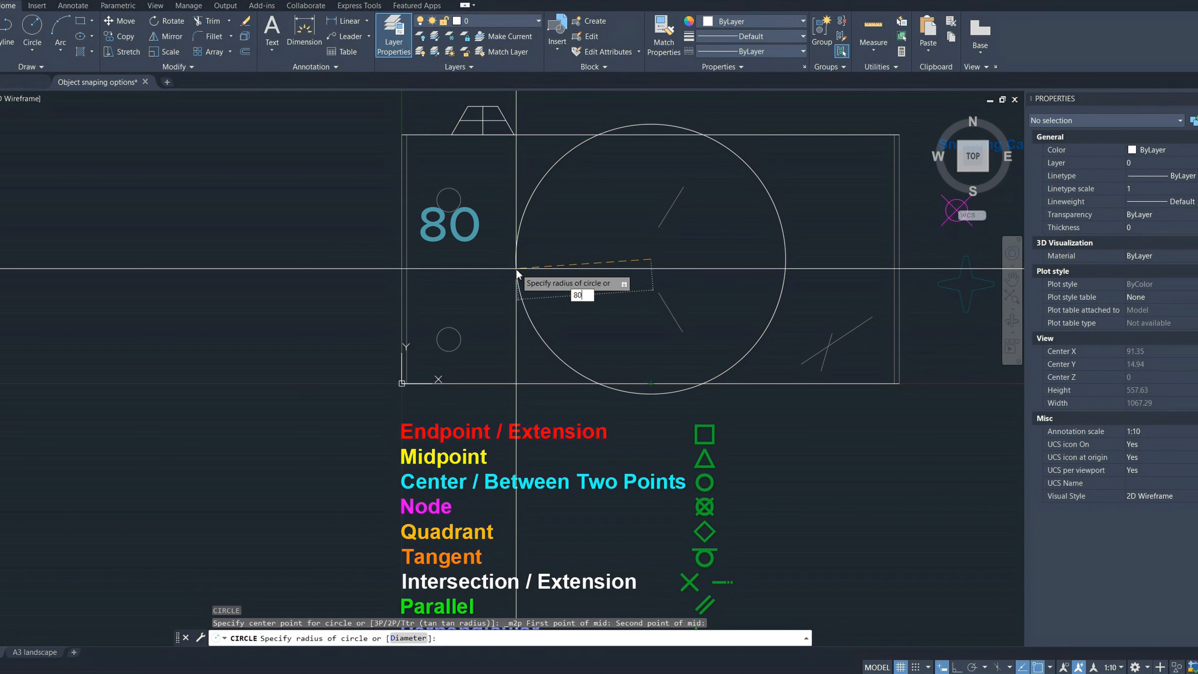
key(Return)
key(Escape)
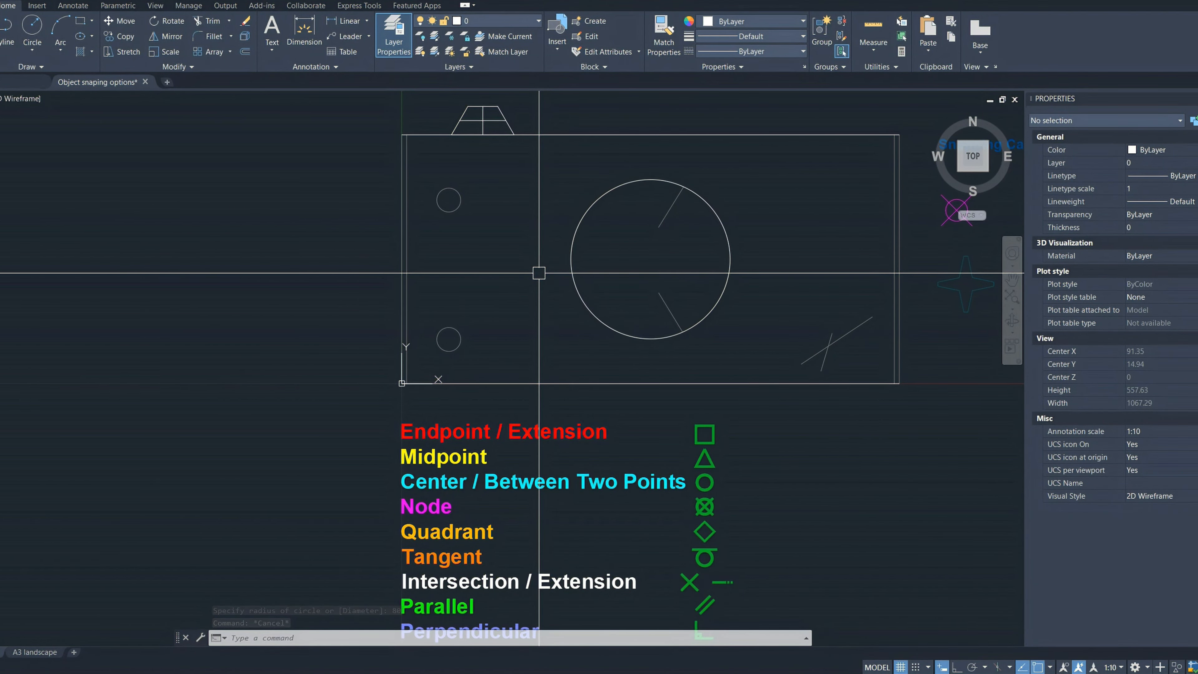
Offset the large lens circle outward by 10
text(o)
click(576, 300)
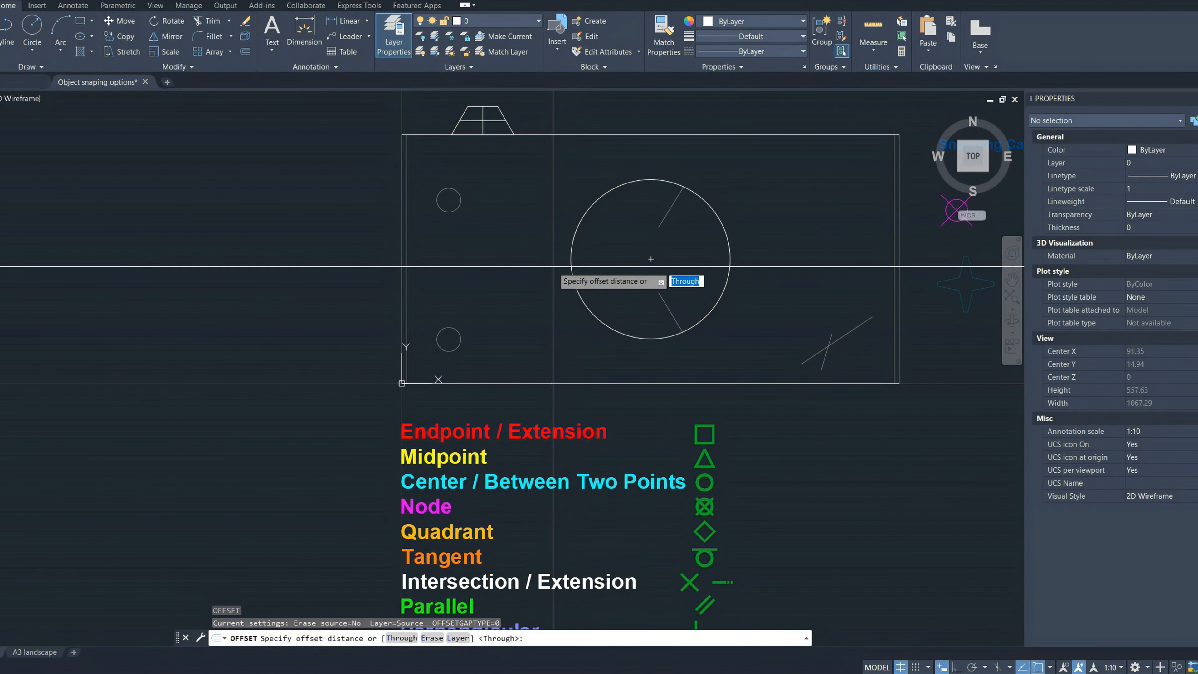
key(Return)
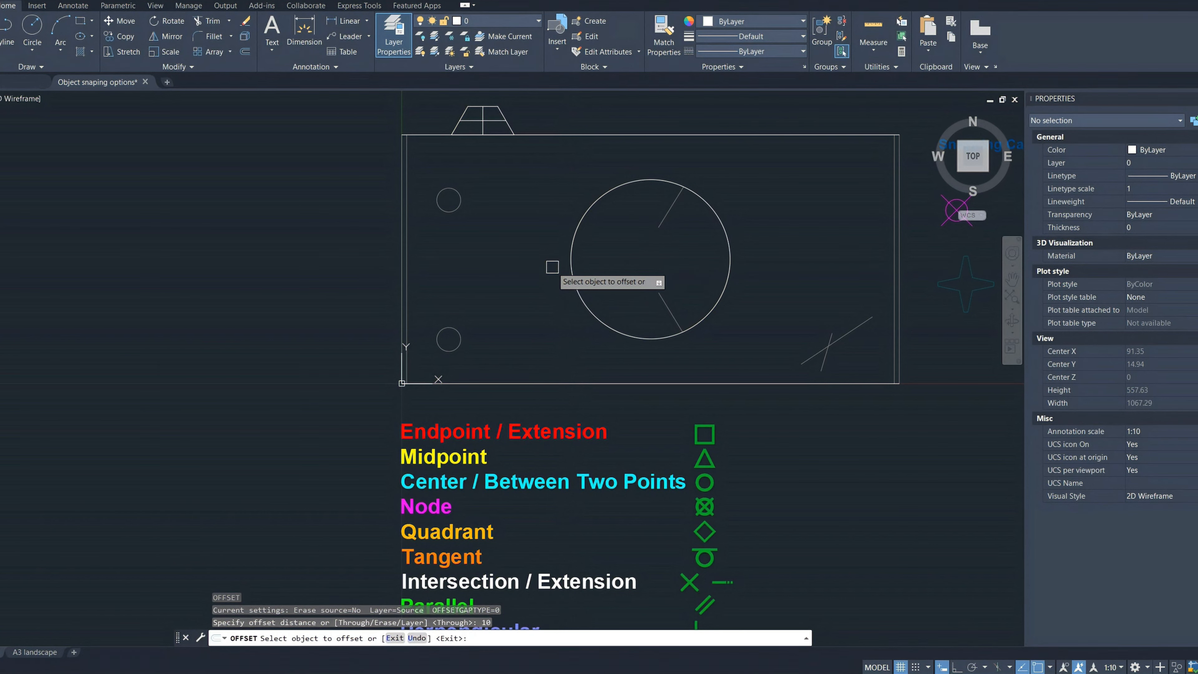
click(575, 270)
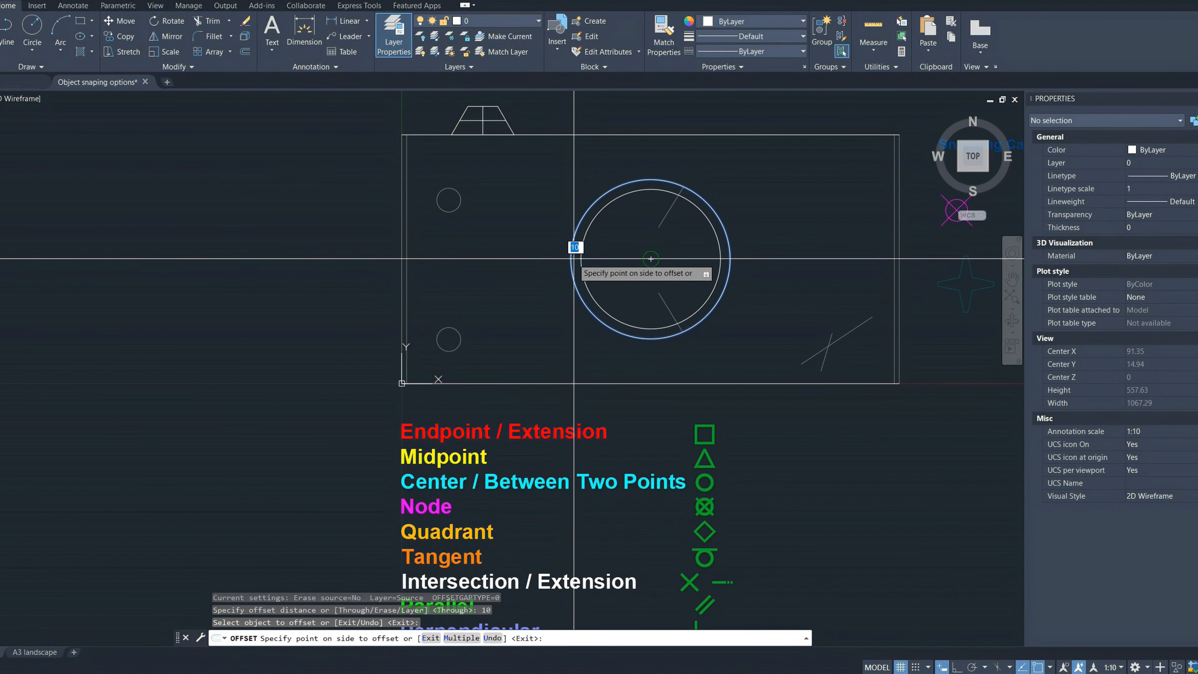
click(565, 261)
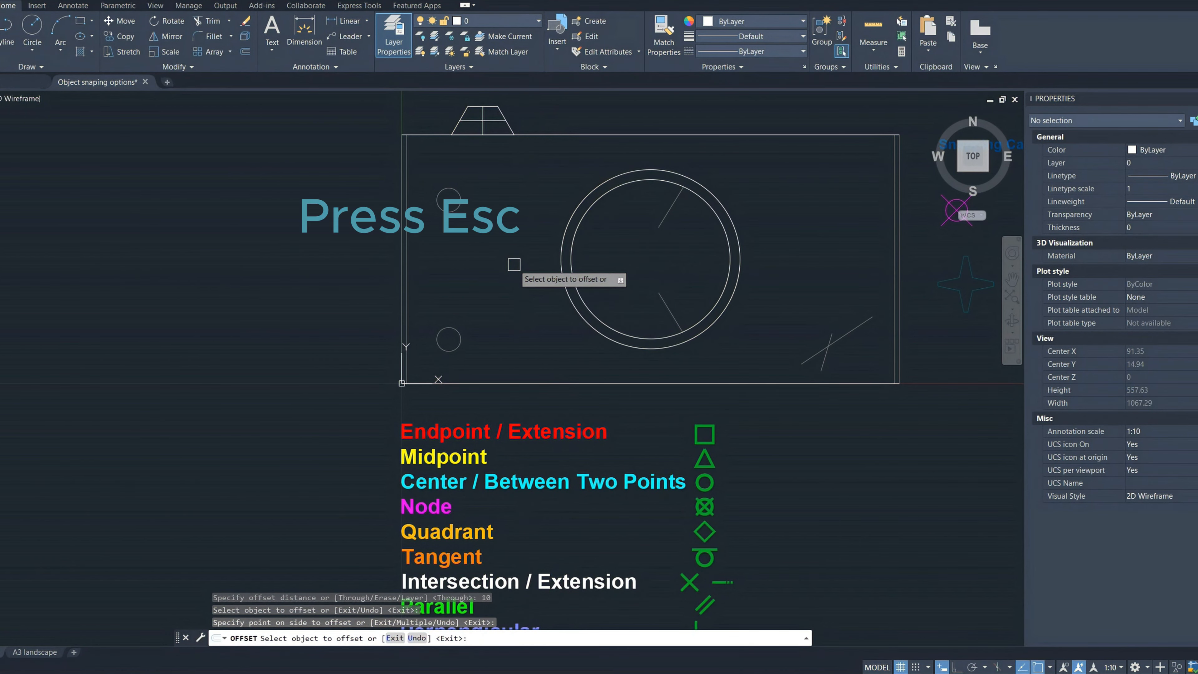
key(Escape)
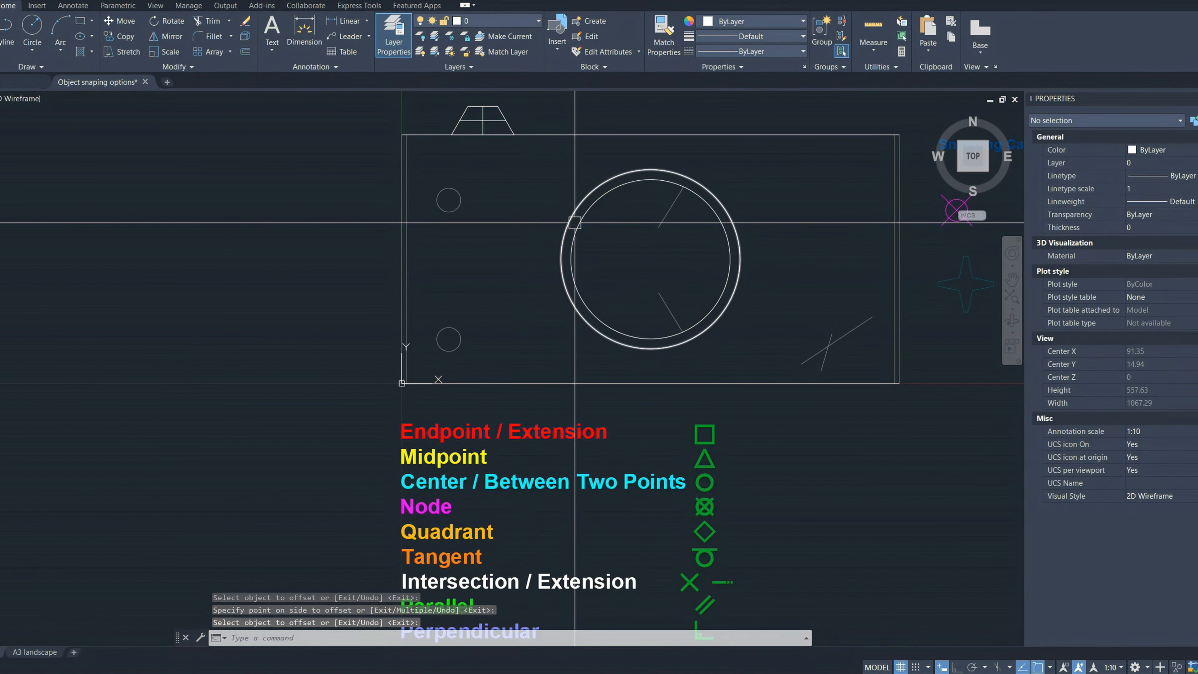
Select the inner lens circle and the body's top and bottom edges to compare their center and midpoint grips, then clear the selection
click(580, 221)
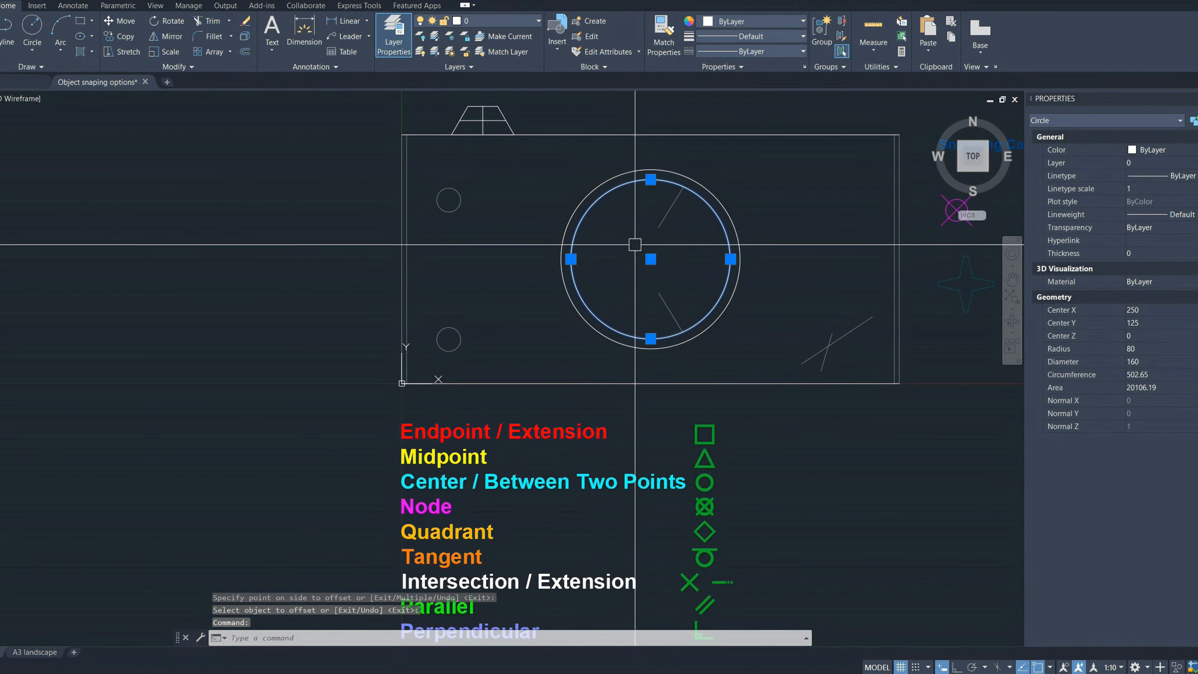
click(663, 136)
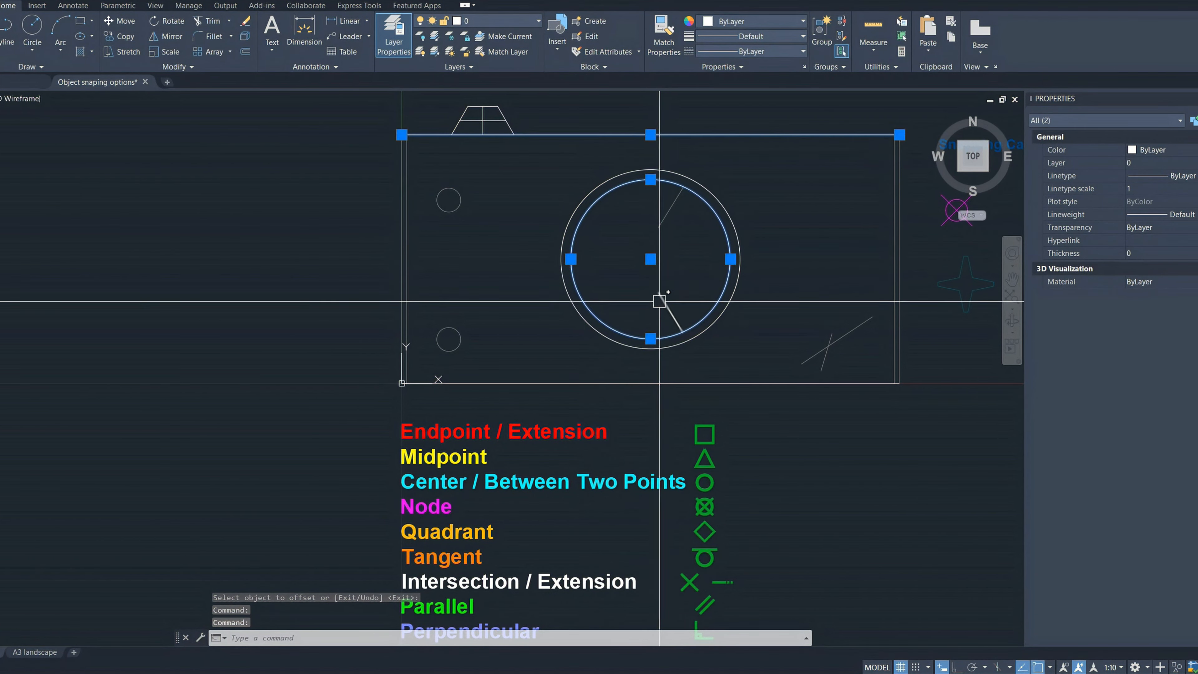
click(641, 383)
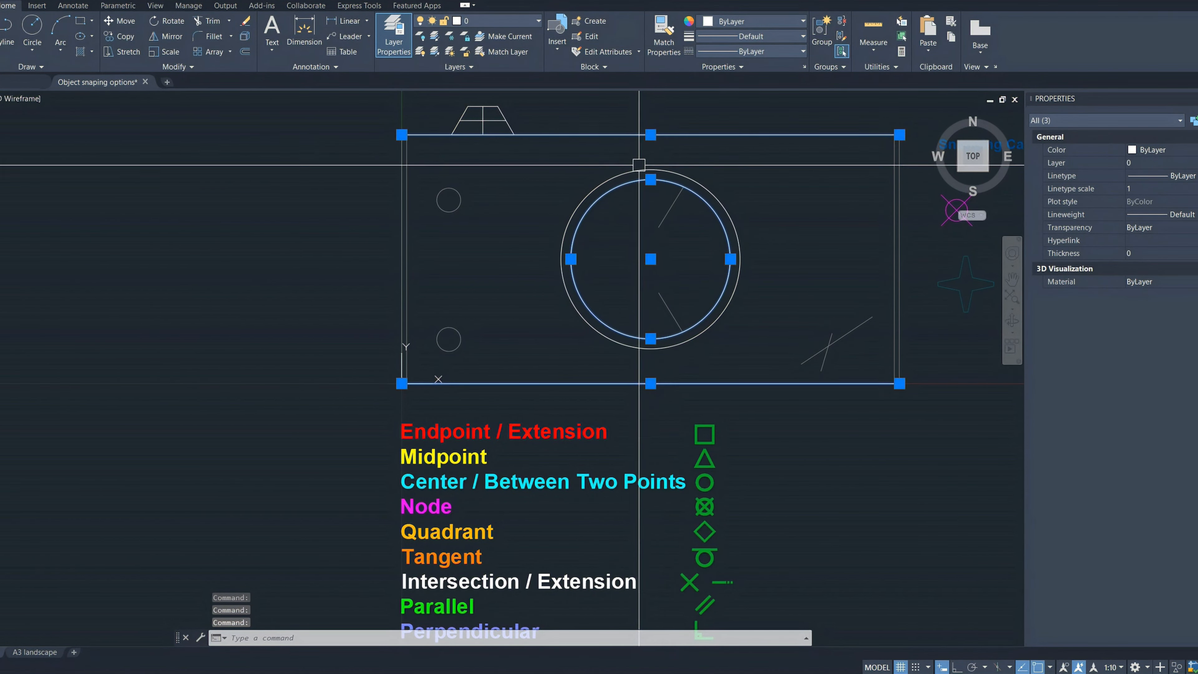
key(Escape)
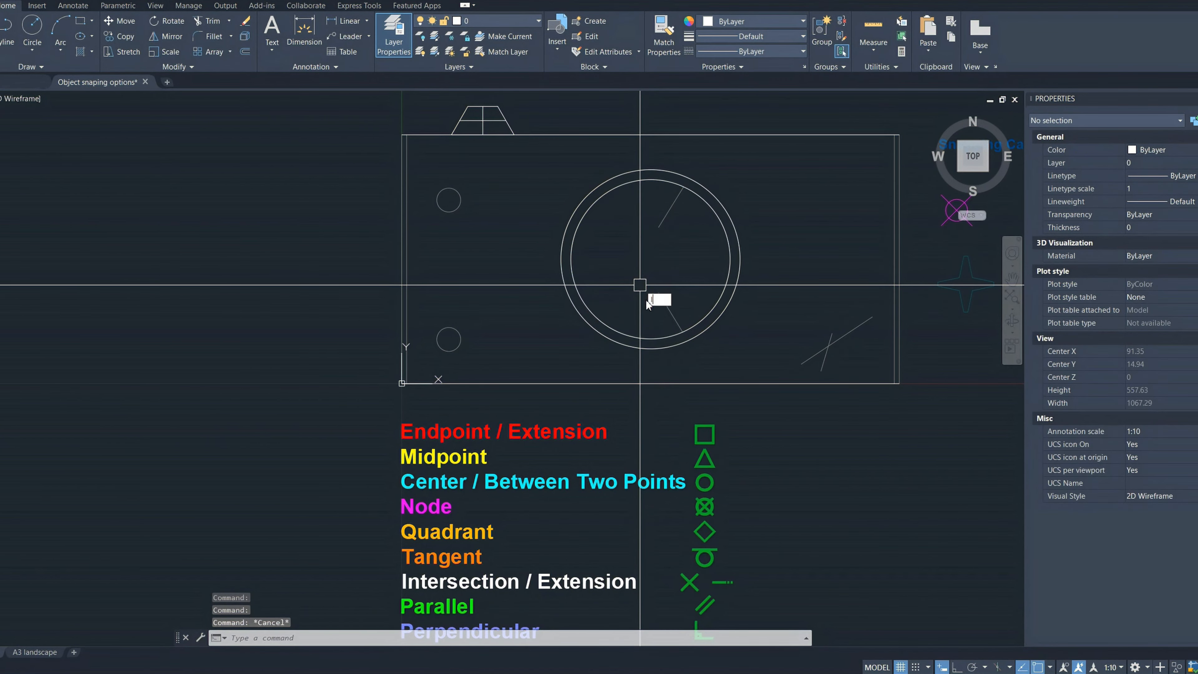
Draw a vertical check line between the midpoints of the camera body's top and bottom edges
right_click(646, 296)
click(658, 315)
click(650, 135)
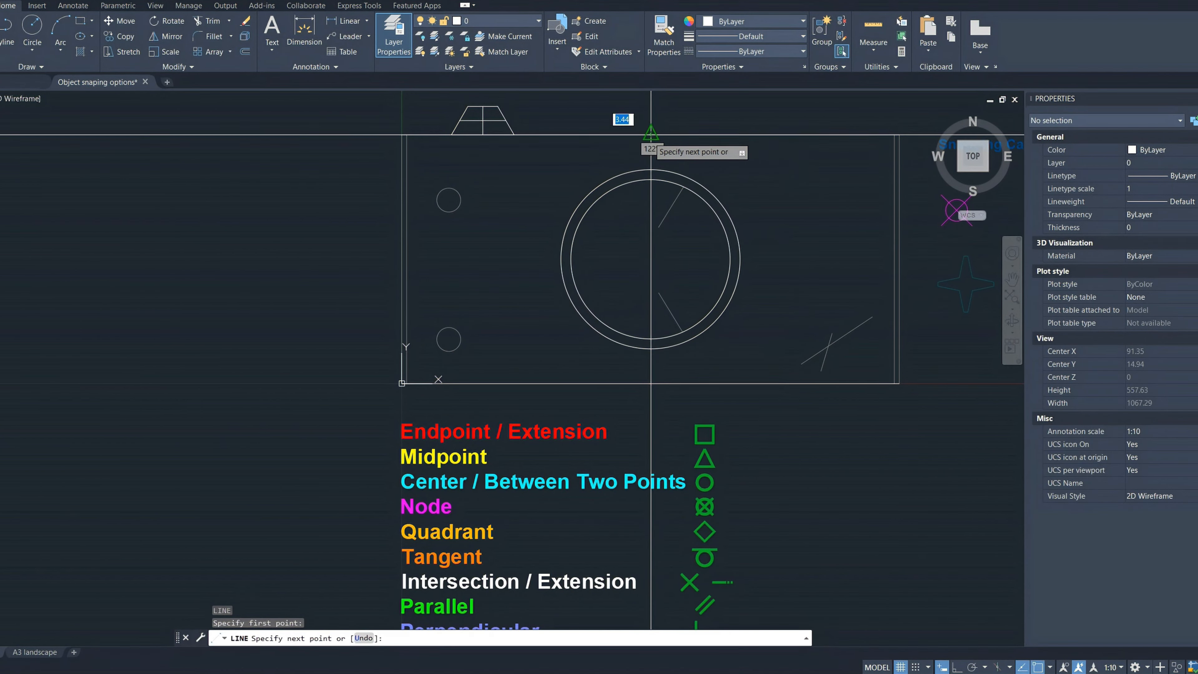
click(651, 384)
key(Escape)
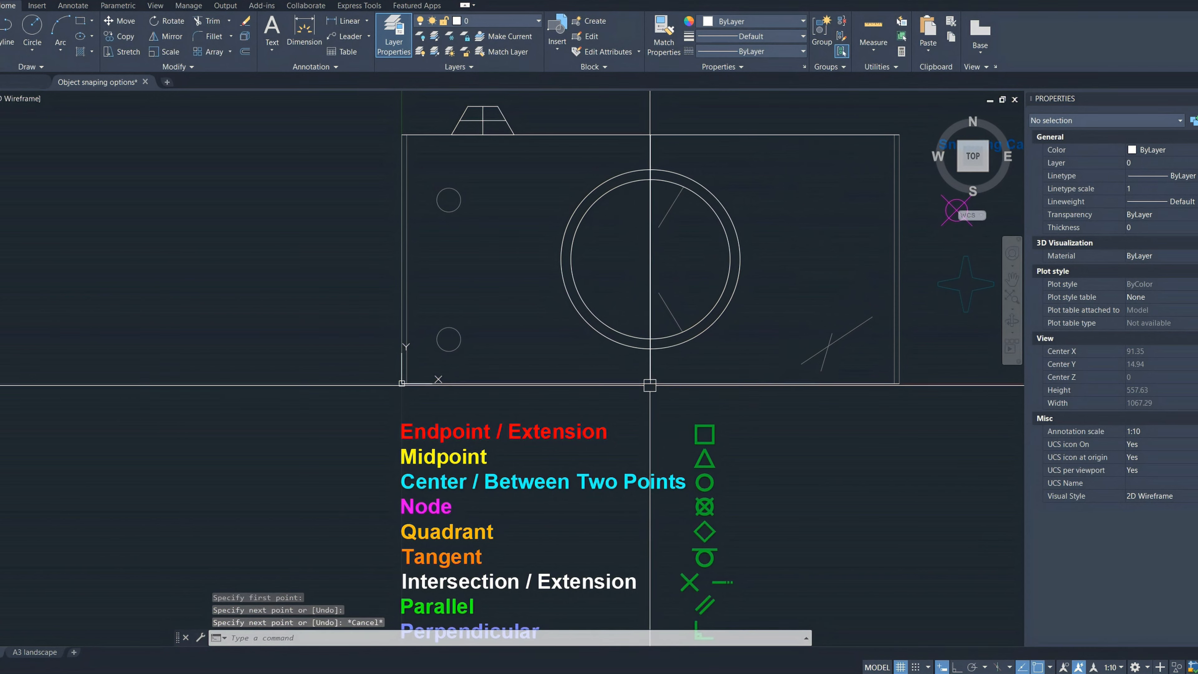
Select the inner lens circle and the vertical check line to compare the circle's center with the line's midpoint
click(647, 339)
click(651, 302)
scroll(642, 236, up, 5)
scroll(631, 317, down, 4)
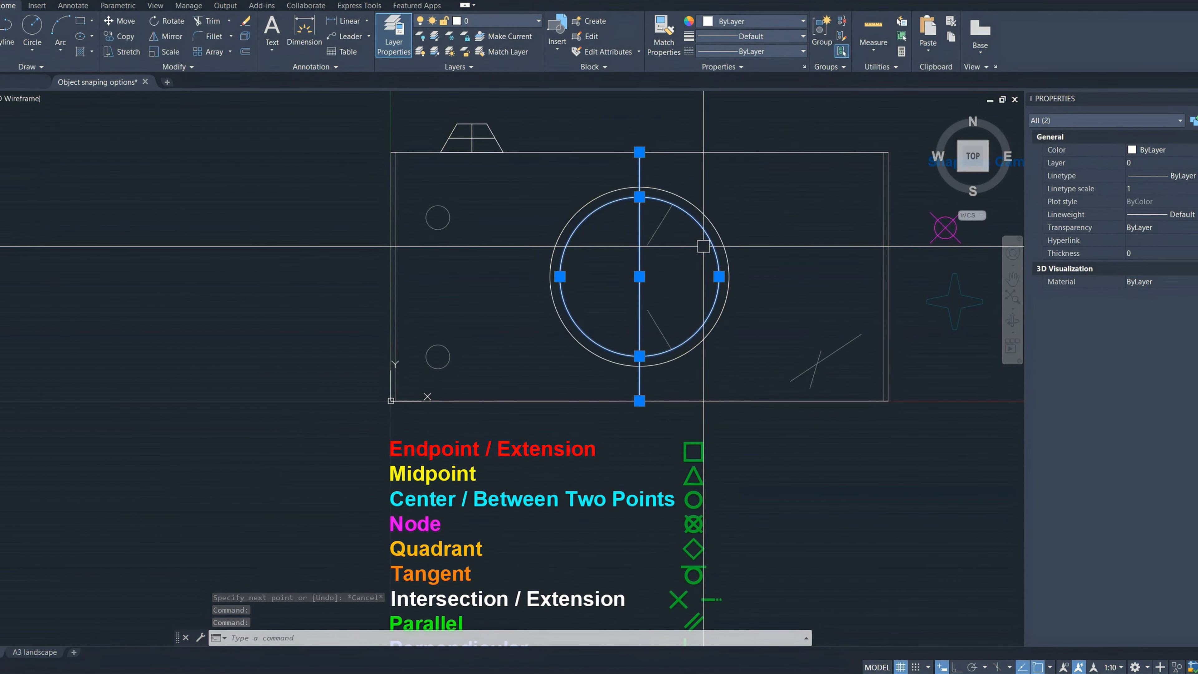
scroll(645, 288, up, 4)
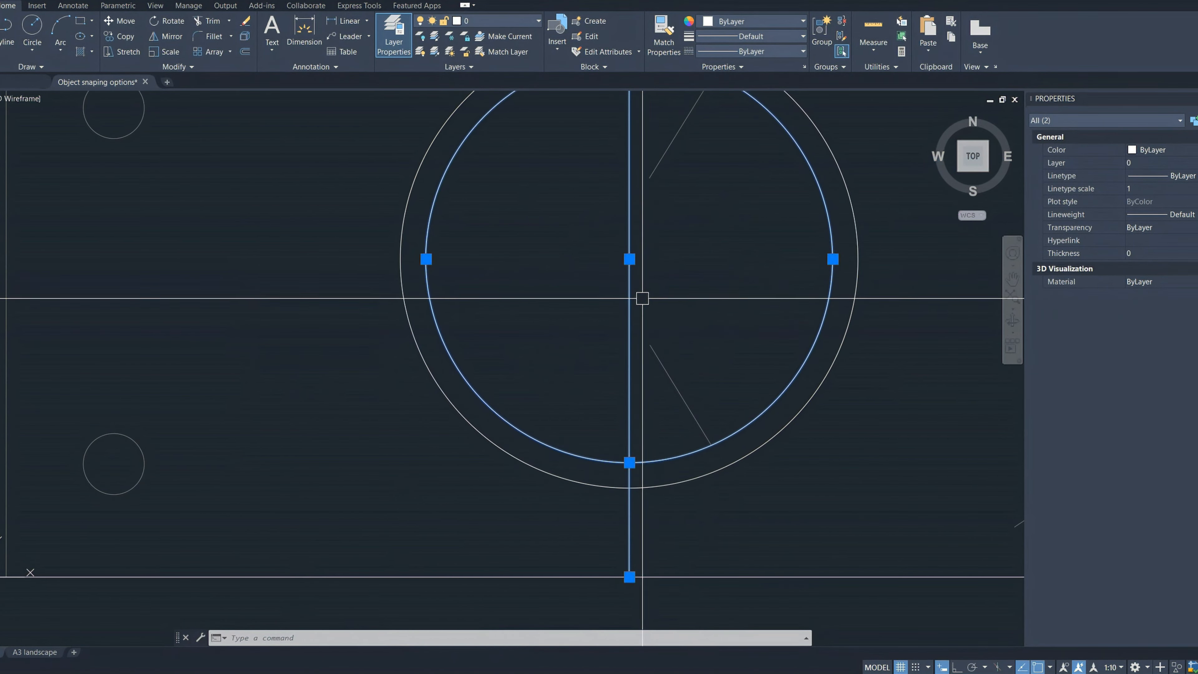
Clear the selection and delete the vertical check line through the lens circles
key(Escape)
scroll(642, 298, down, 4)
click(639, 303)
key(Delete)
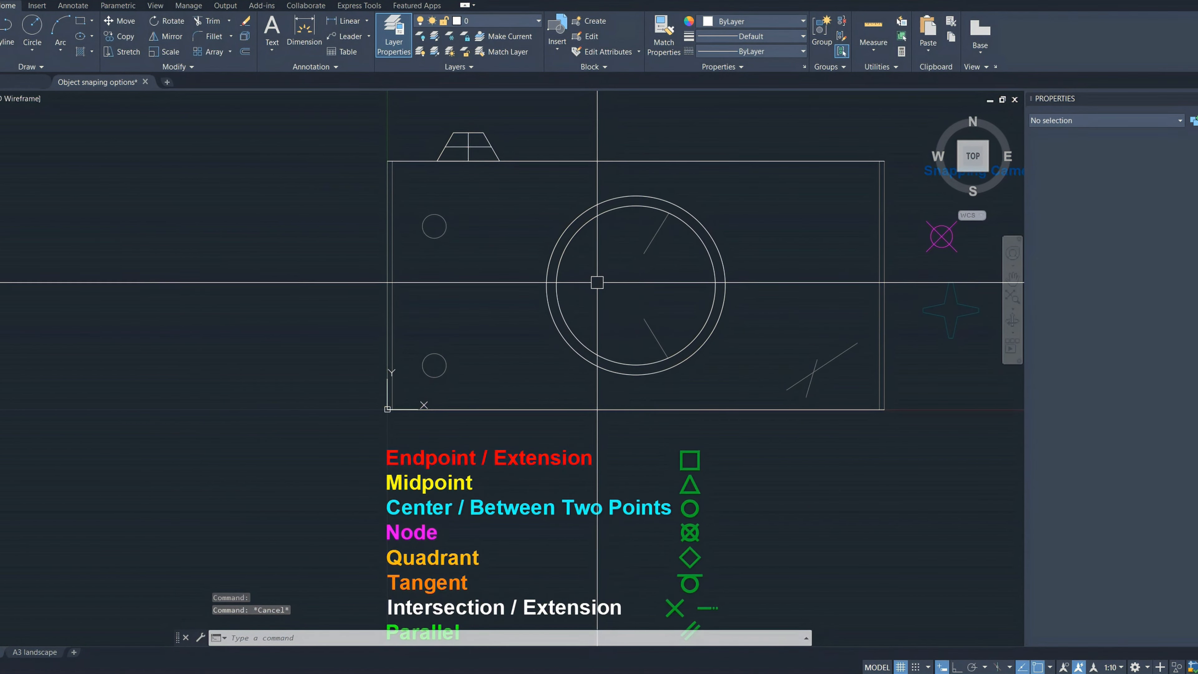
Examine the Node entry and marker in the snap list, and the magenta point symbol beside the camera body
scroll(419, 256, down, 2)
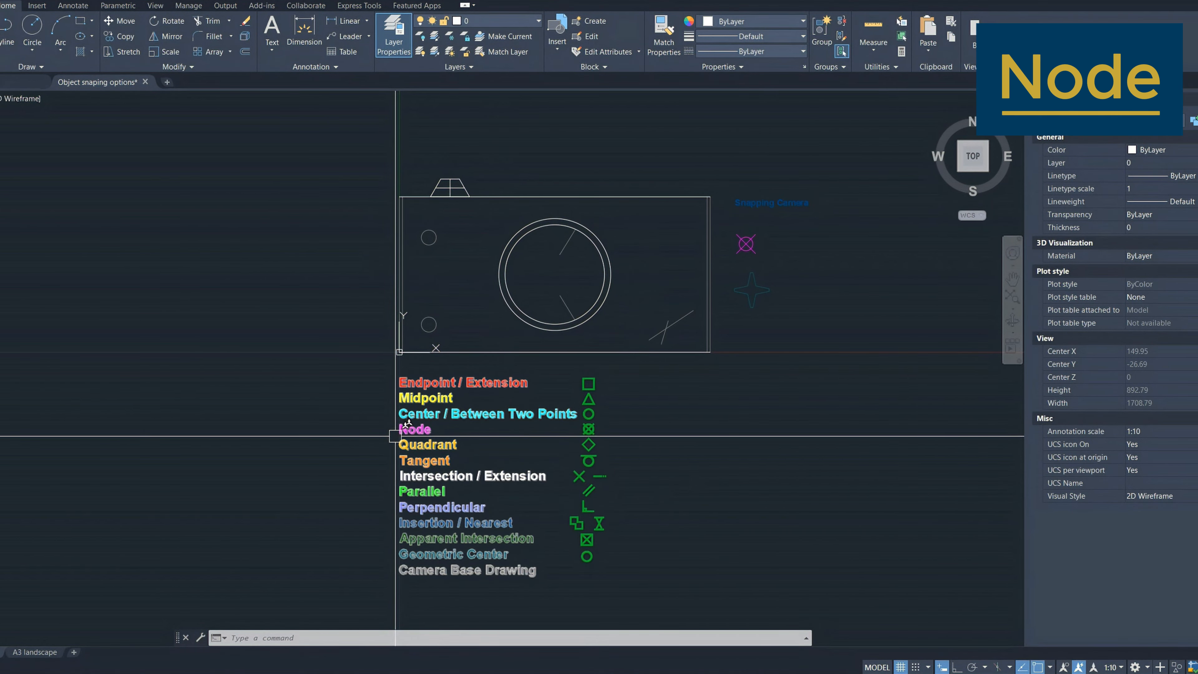
scroll(580, 446, up, 4)
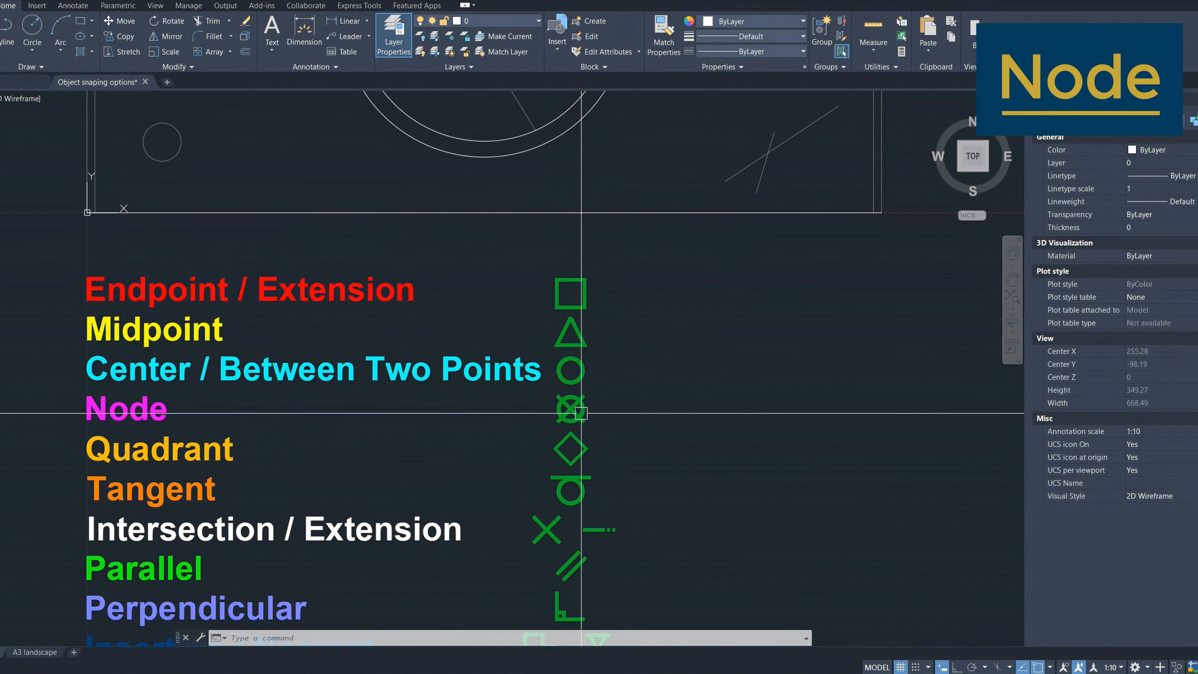
scroll(560, 422, down, 2)
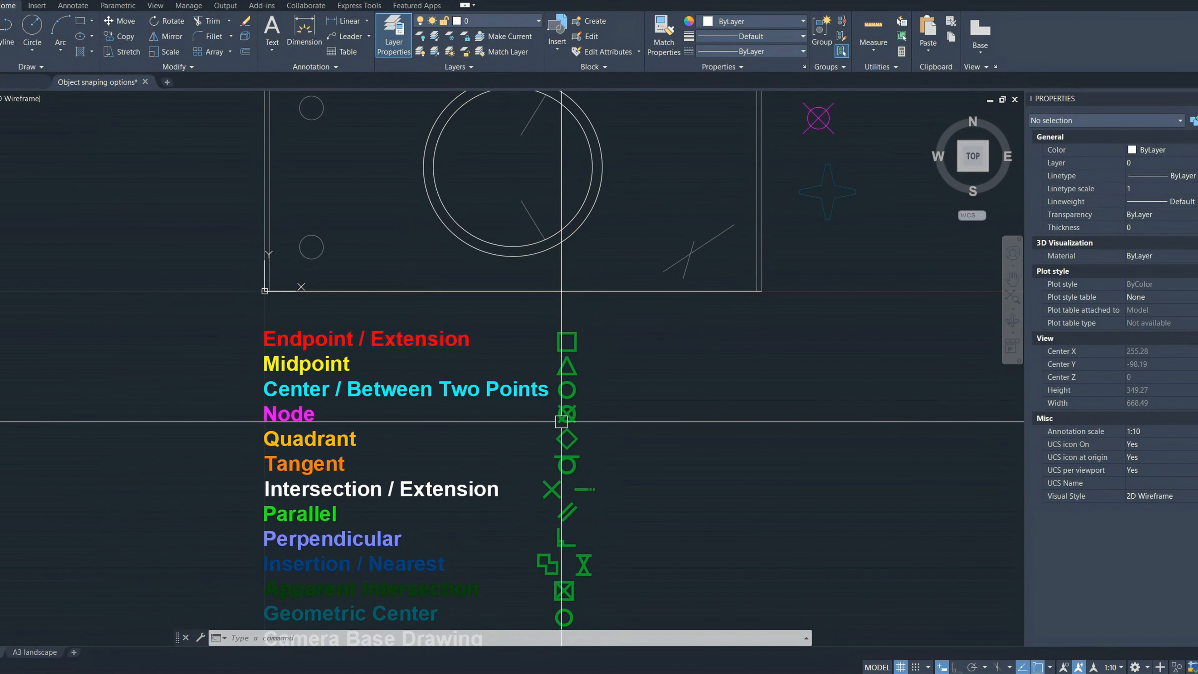
scroll(743, 181, down, 2)
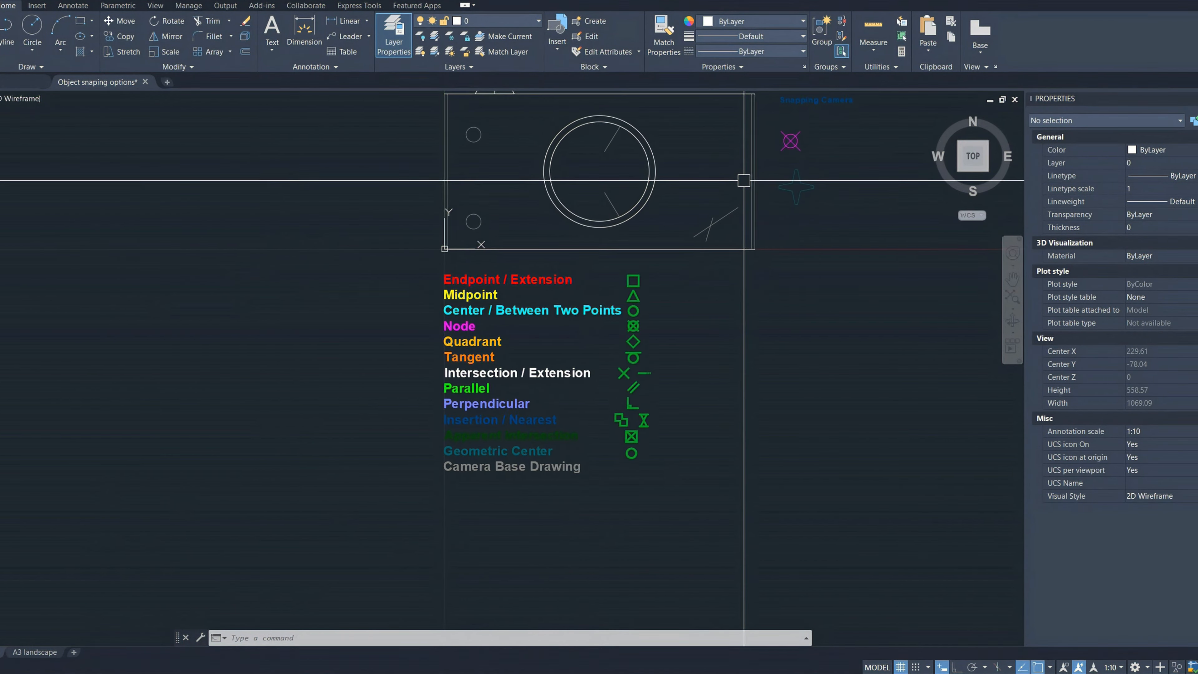
middle_drag(744, 195, 748, 245)
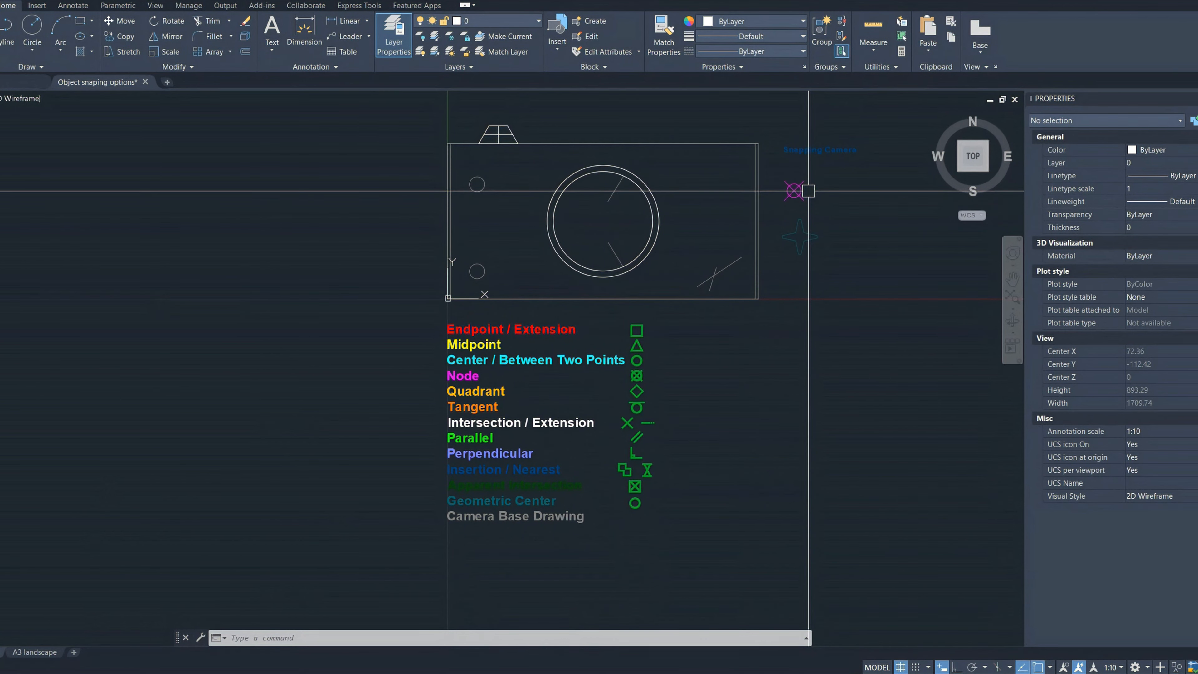
mouse_move(807, 184)
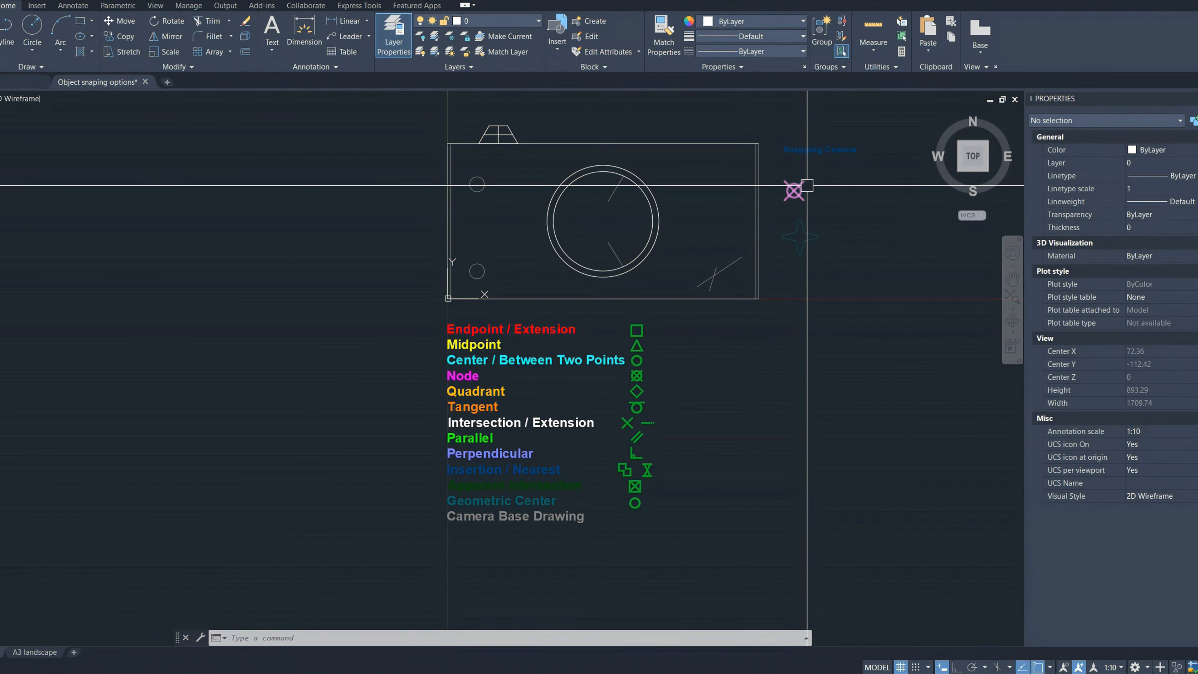
Select the magenta point symbol beside the camera body to inspect it, and clear the selection
click(807, 185)
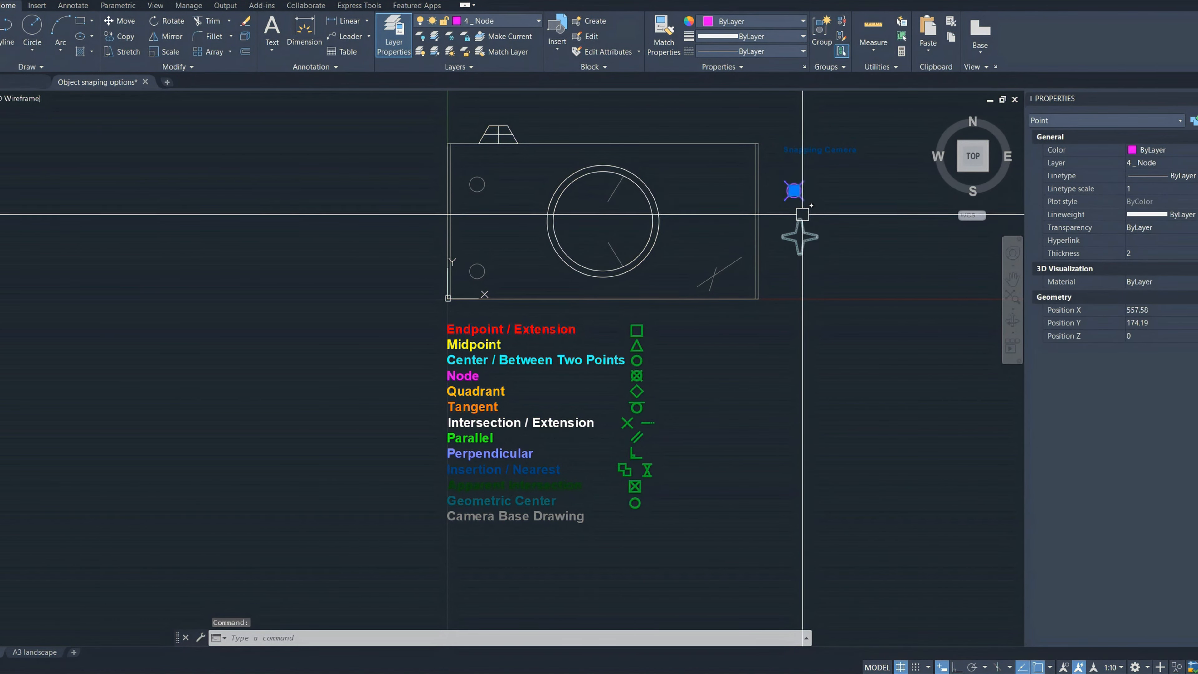
key(Delete)
key(Escape)
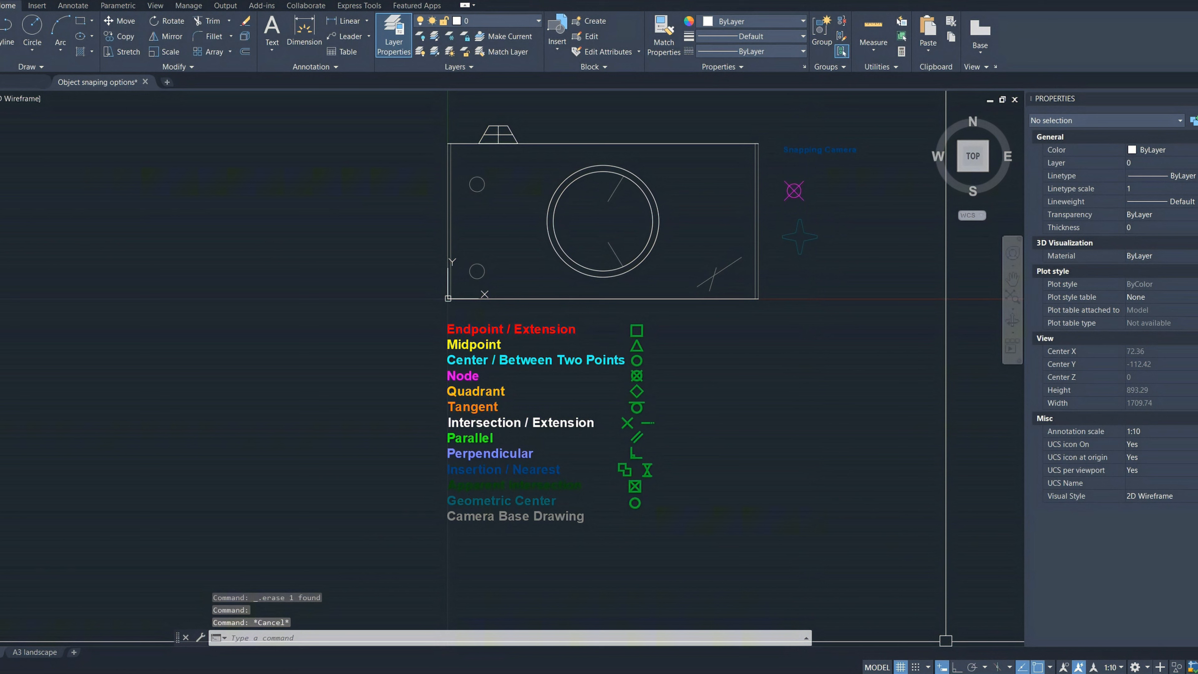
click(1051, 667)
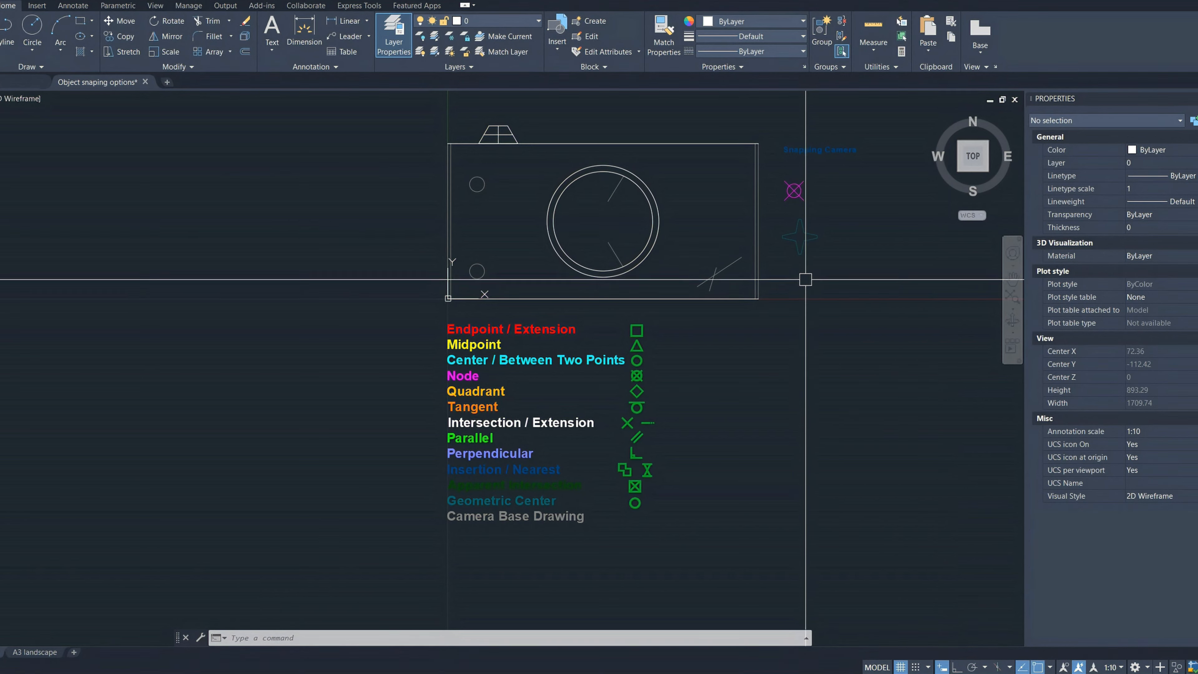
Move the magenta point symbol by its Node snap to the center of the upper small circle in the camera body
scroll(820, 255, up, 2)
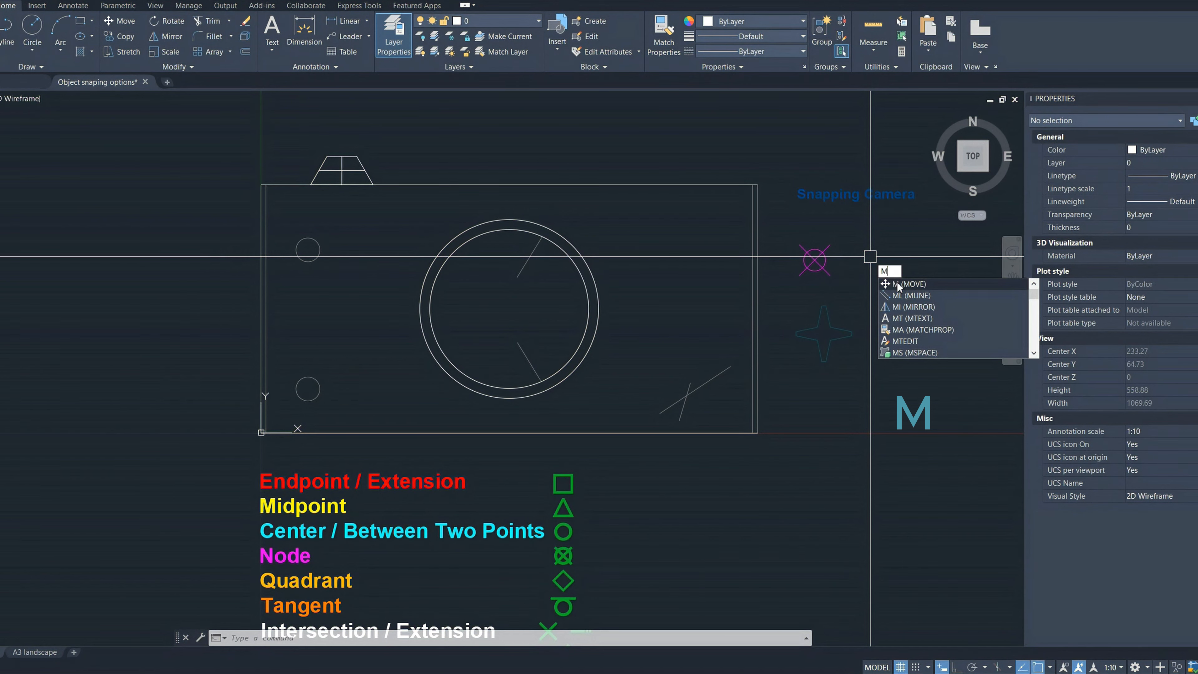
click(903, 285)
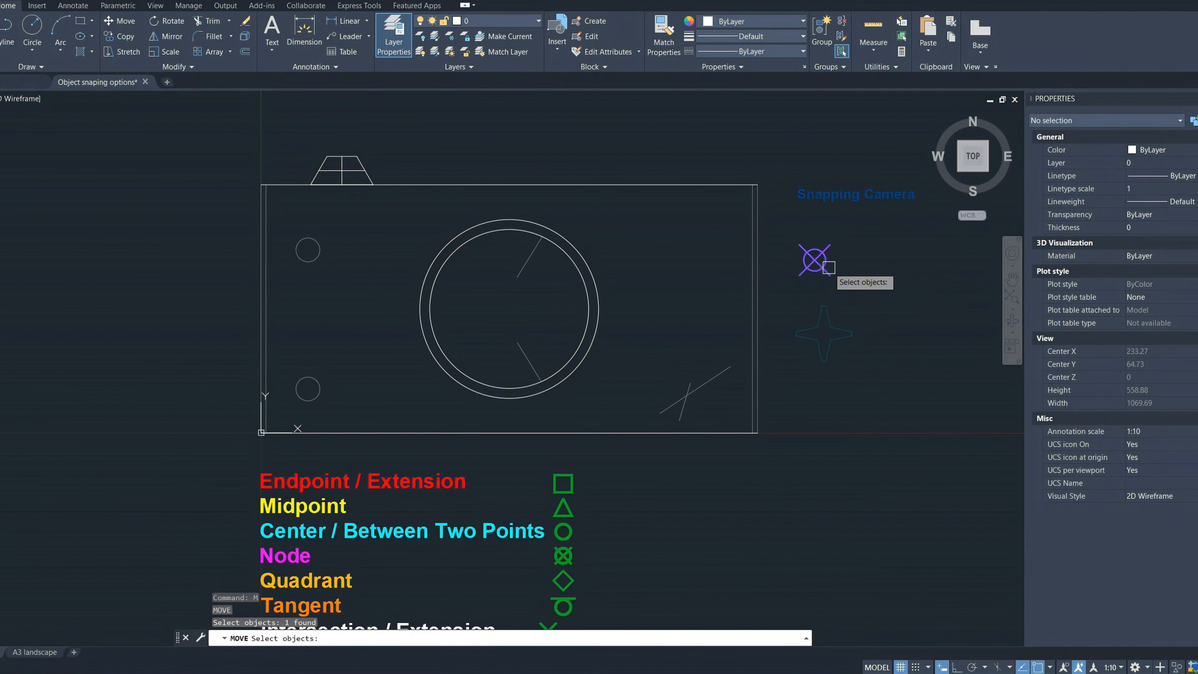
key(Return)
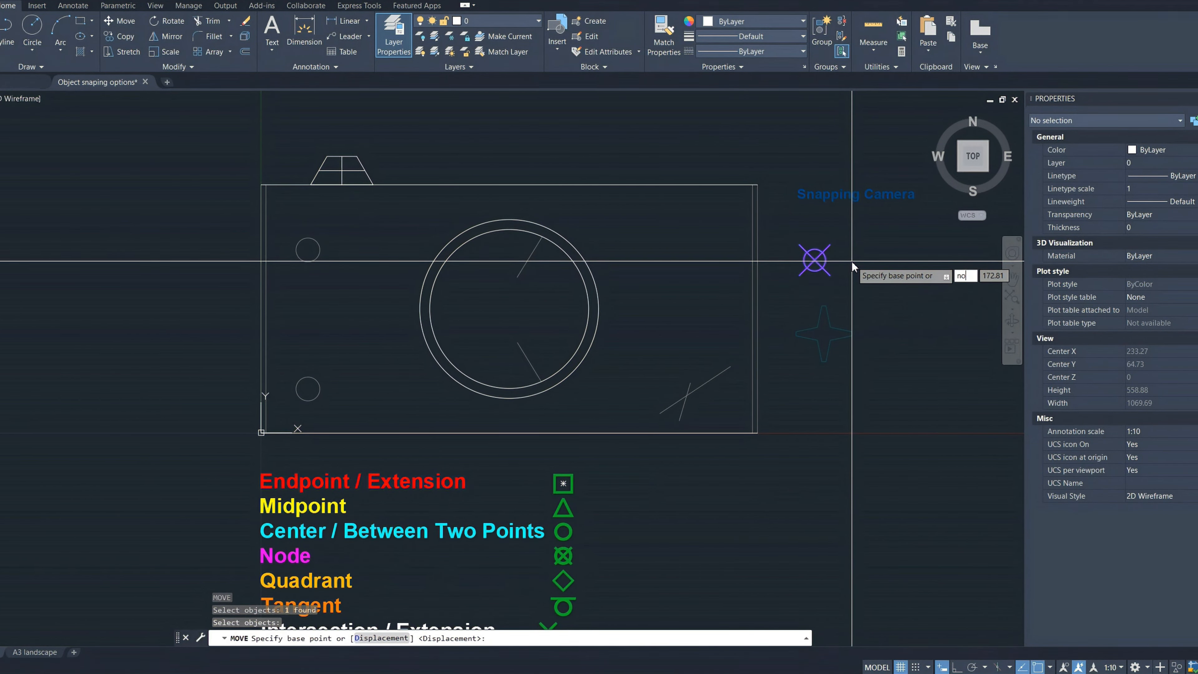
text(od)
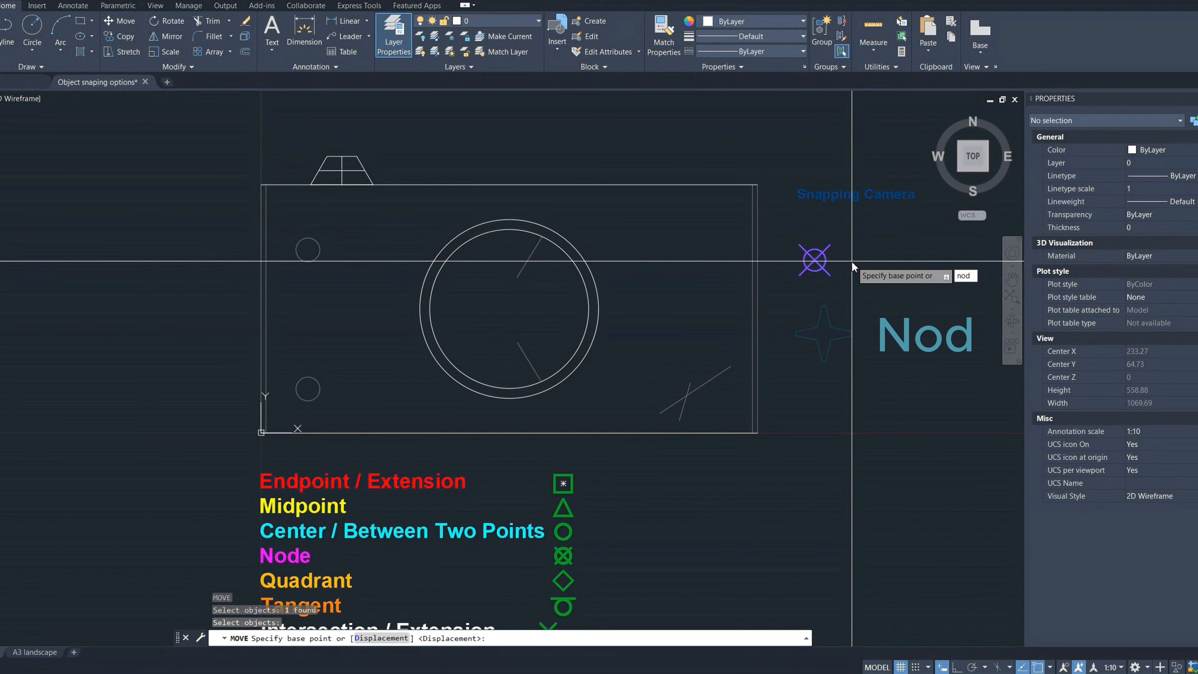
key(Return)
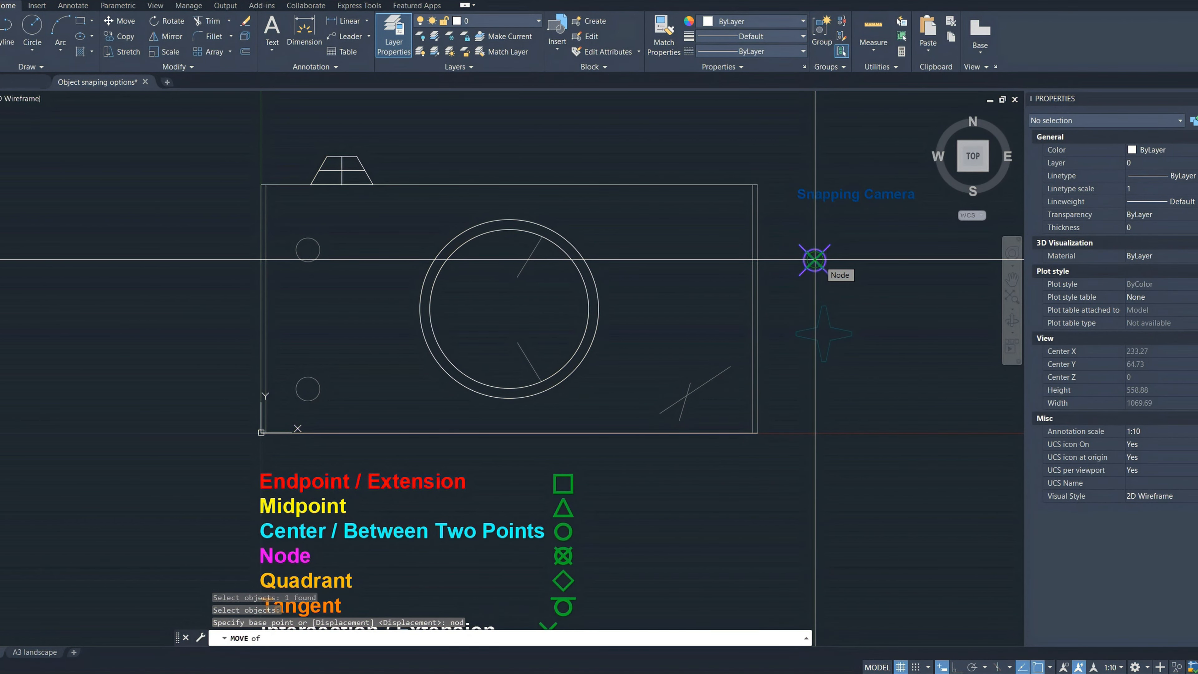
click(814, 259)
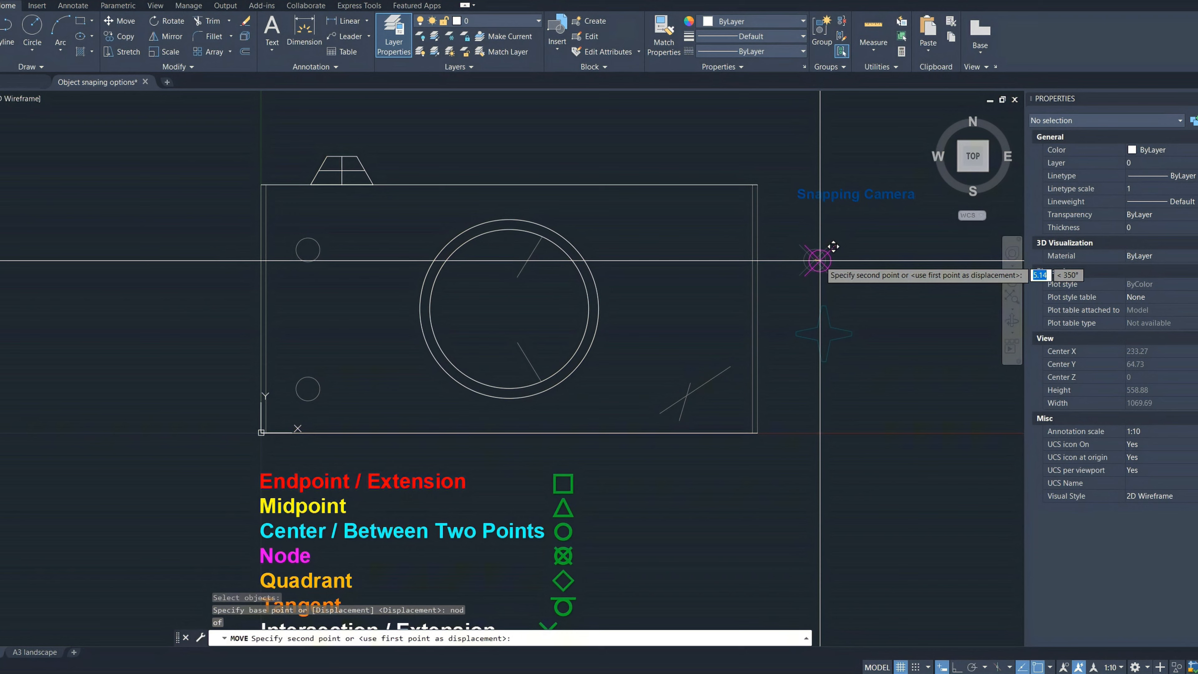
click(308, 249)
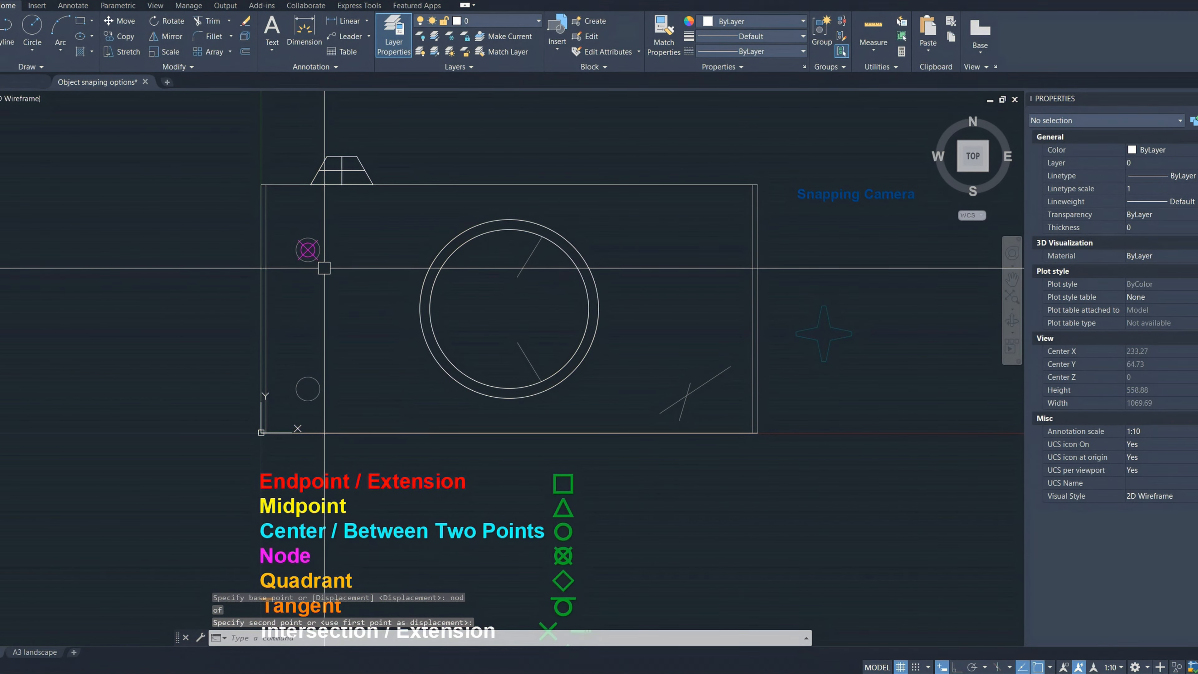
Draw a vertical line from the upper small circle's left quadrant to the lower small circle's left quadrant, using the Quadrant snap override
middle_drag(289, 345, 502, 226)
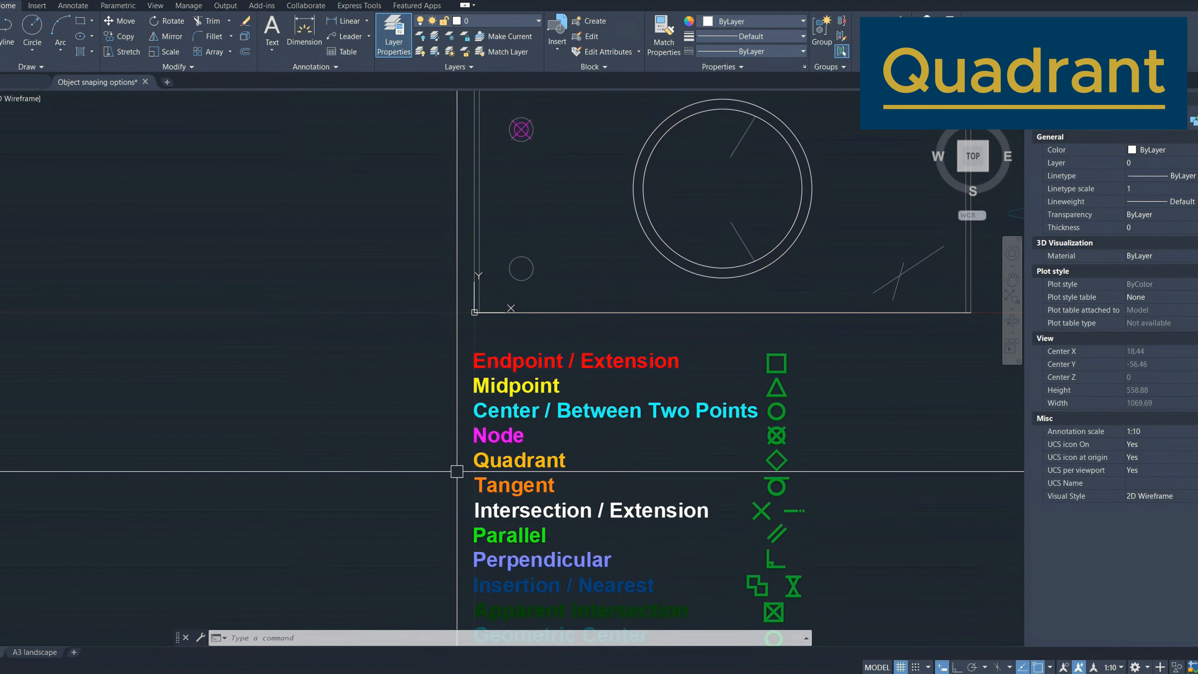
middle_drag(352, 152, 348, 205)
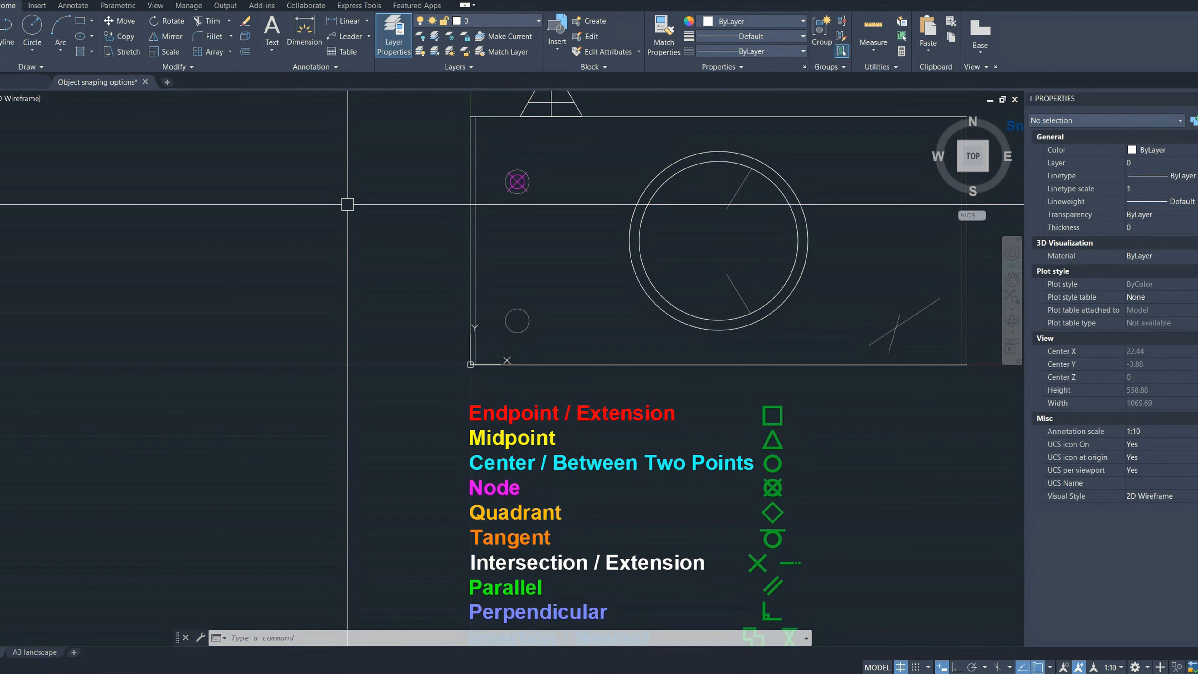
text(L)
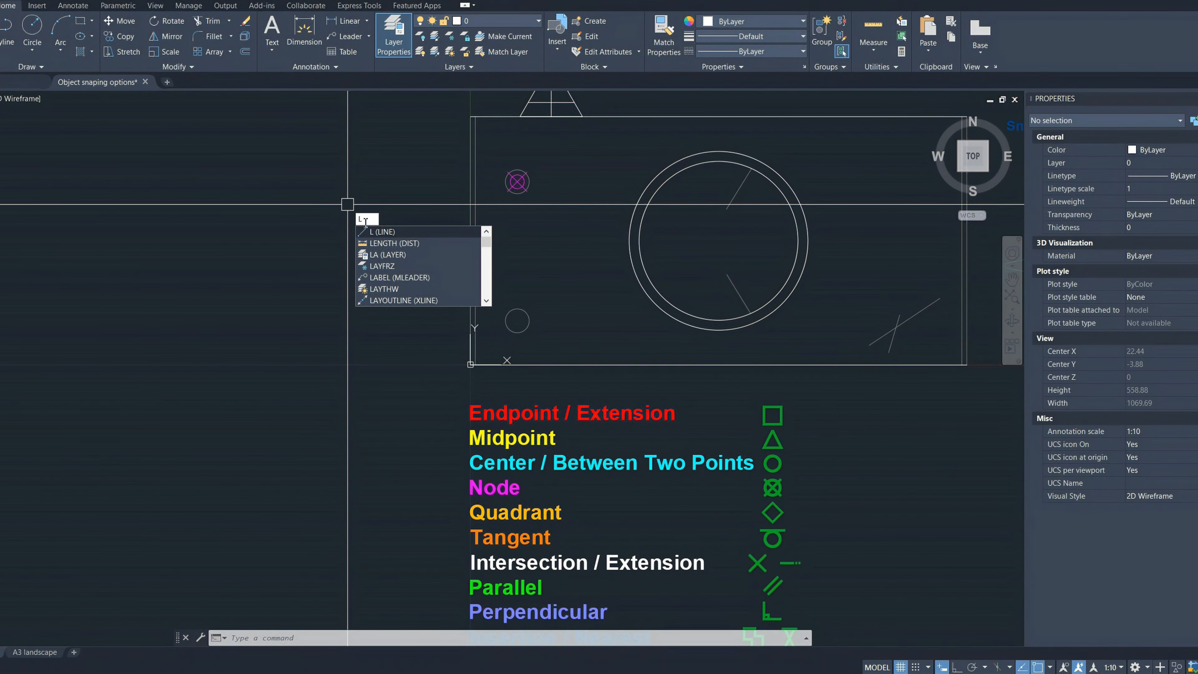
click(348, 206)
key(Return)
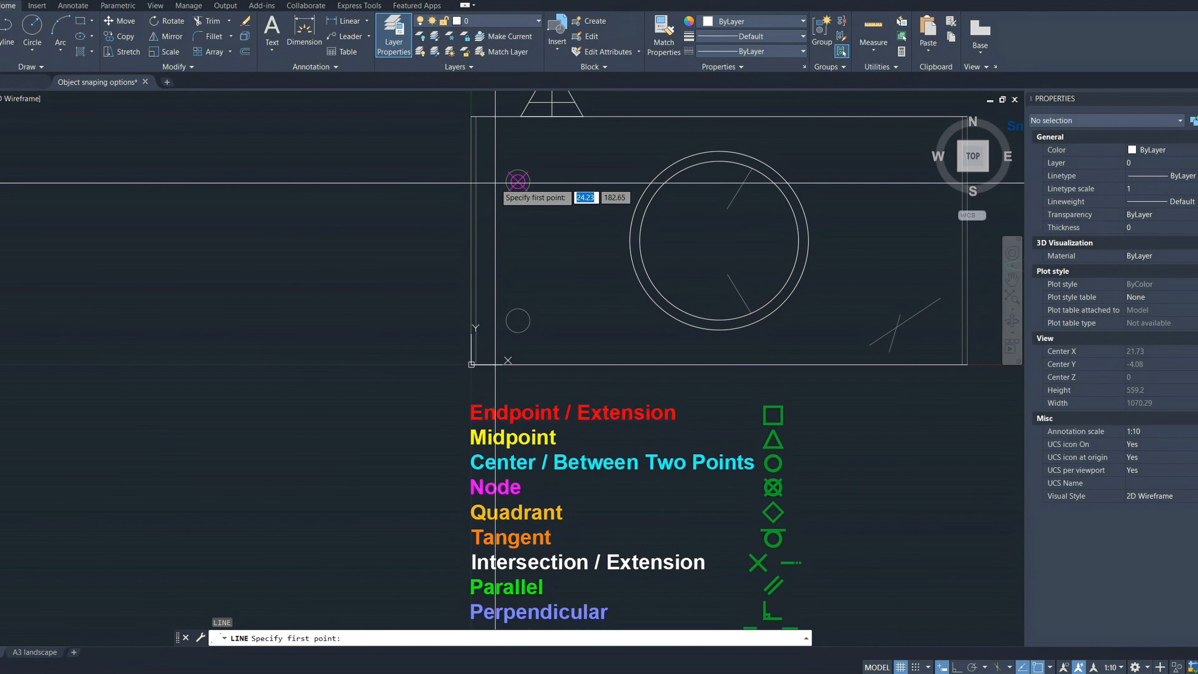
text(q)
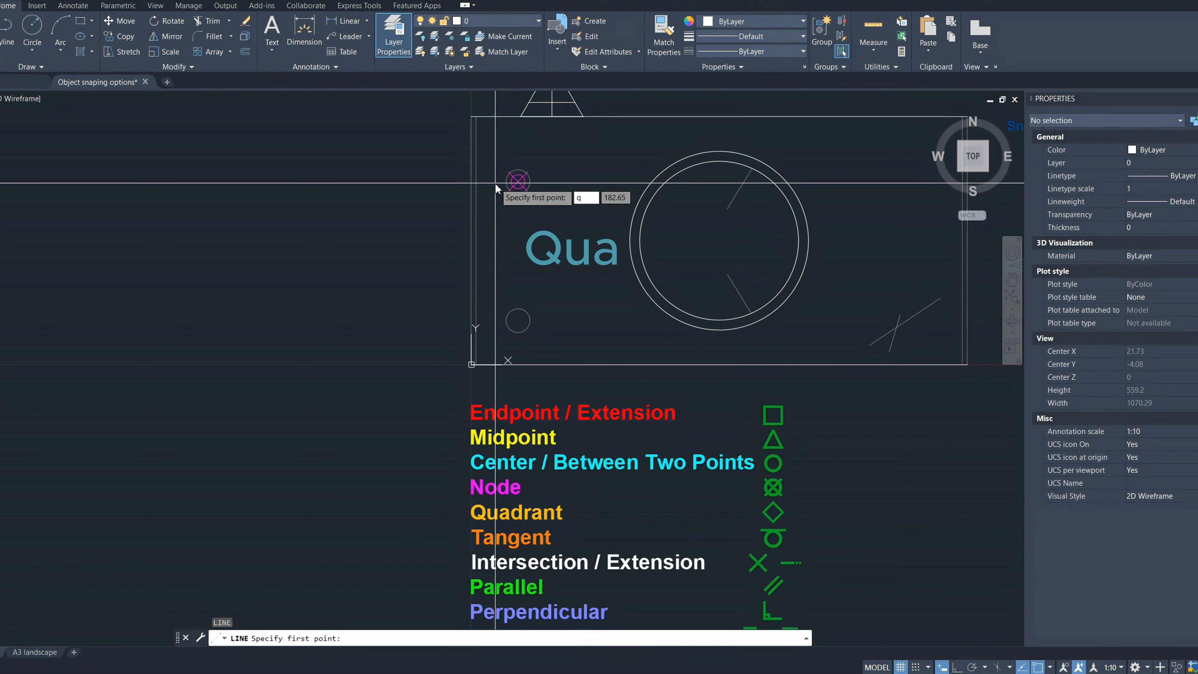
text(ua)
key(Return)
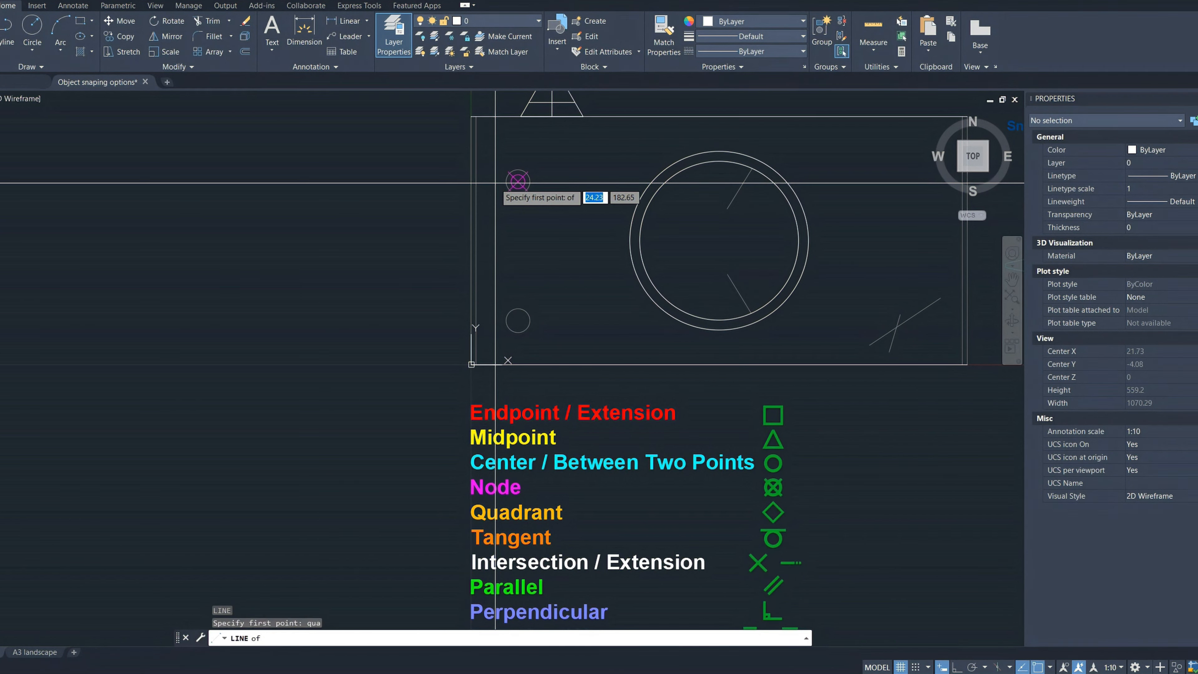
scroll(518, 181, up, 3)
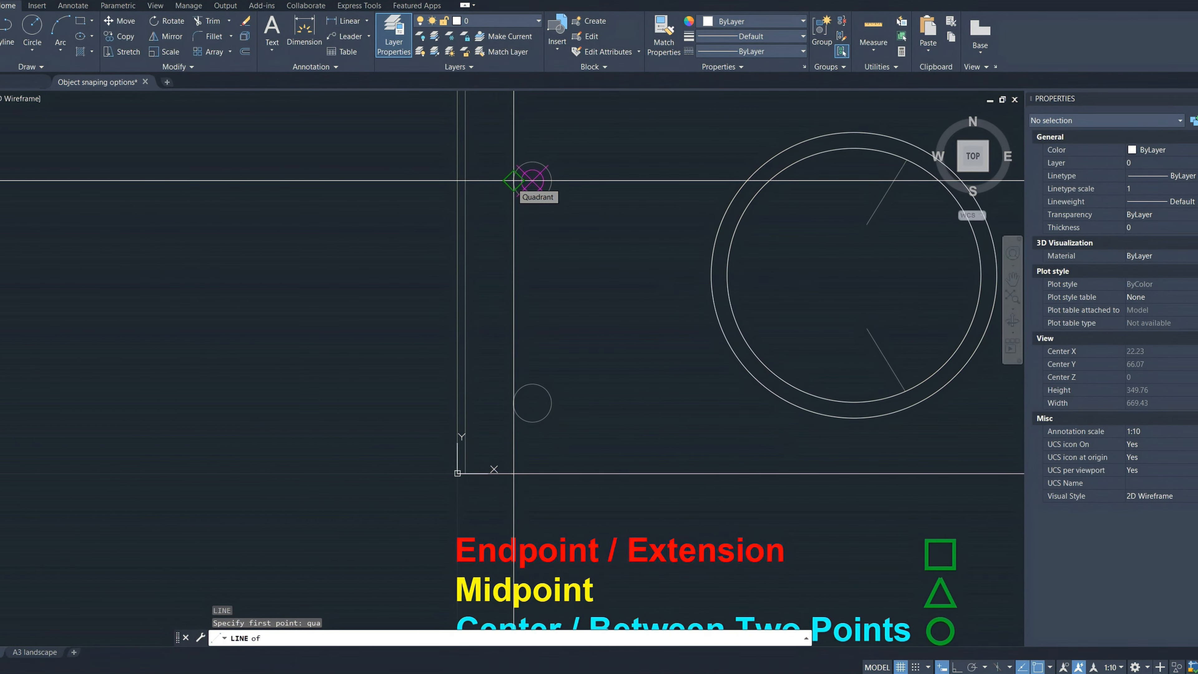
scroll(513, 180, down, 3)
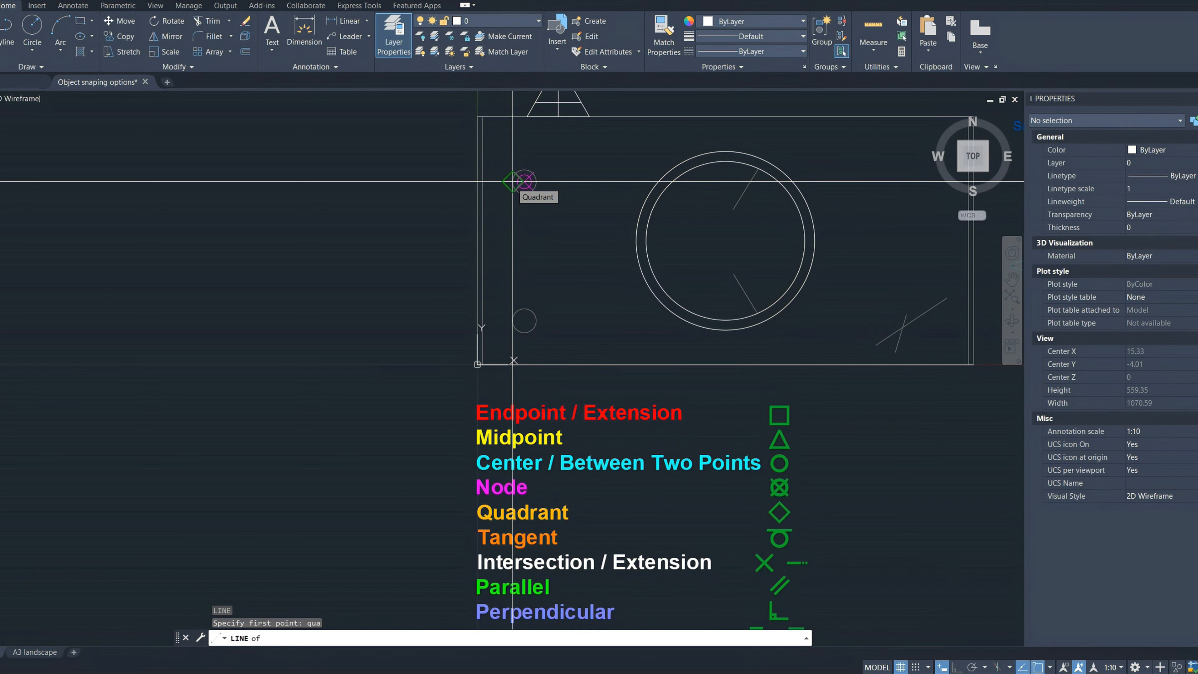
click(513, 181)
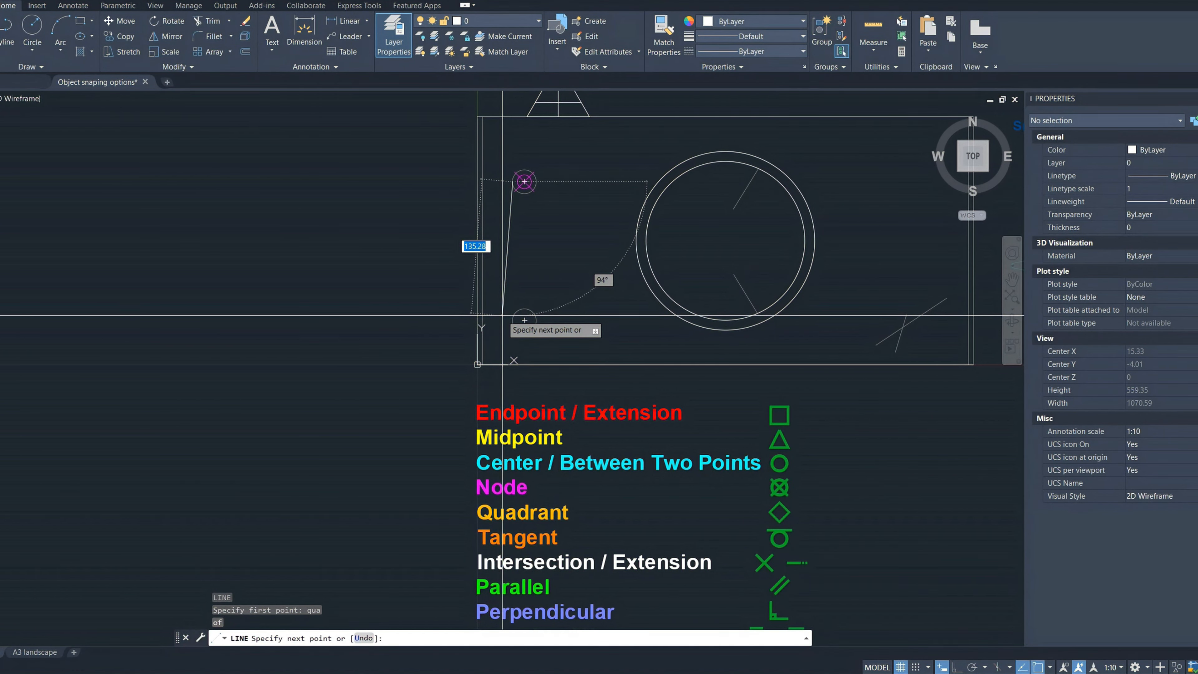
text(qua)
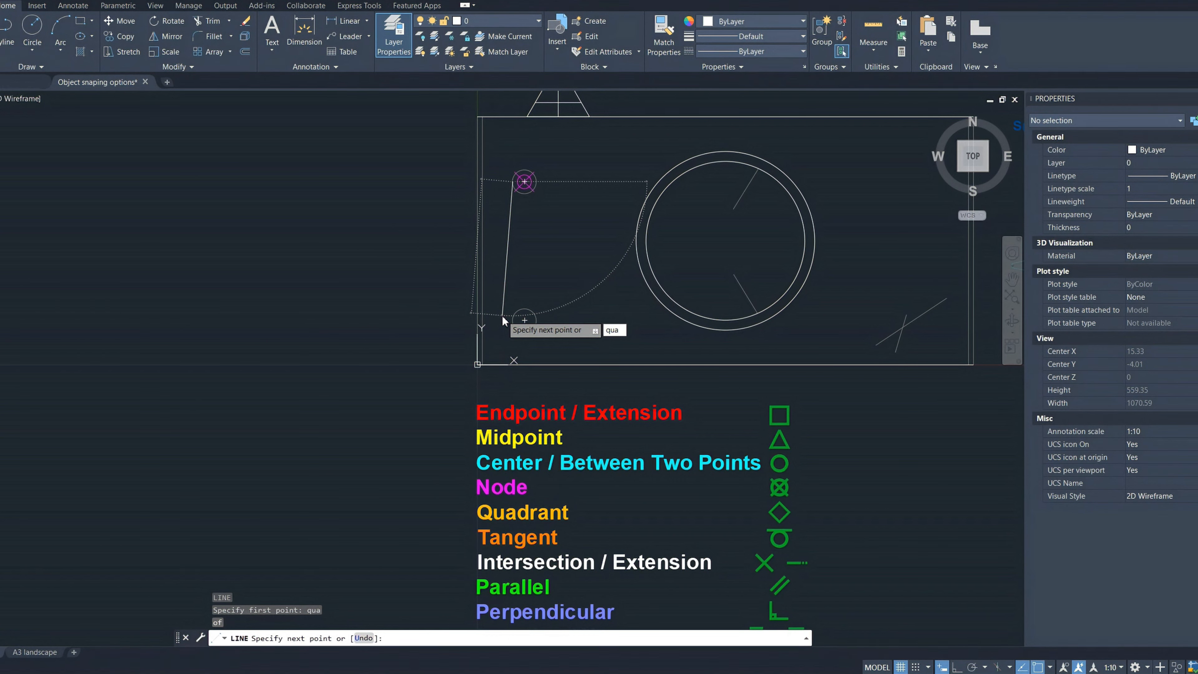
key(Return)
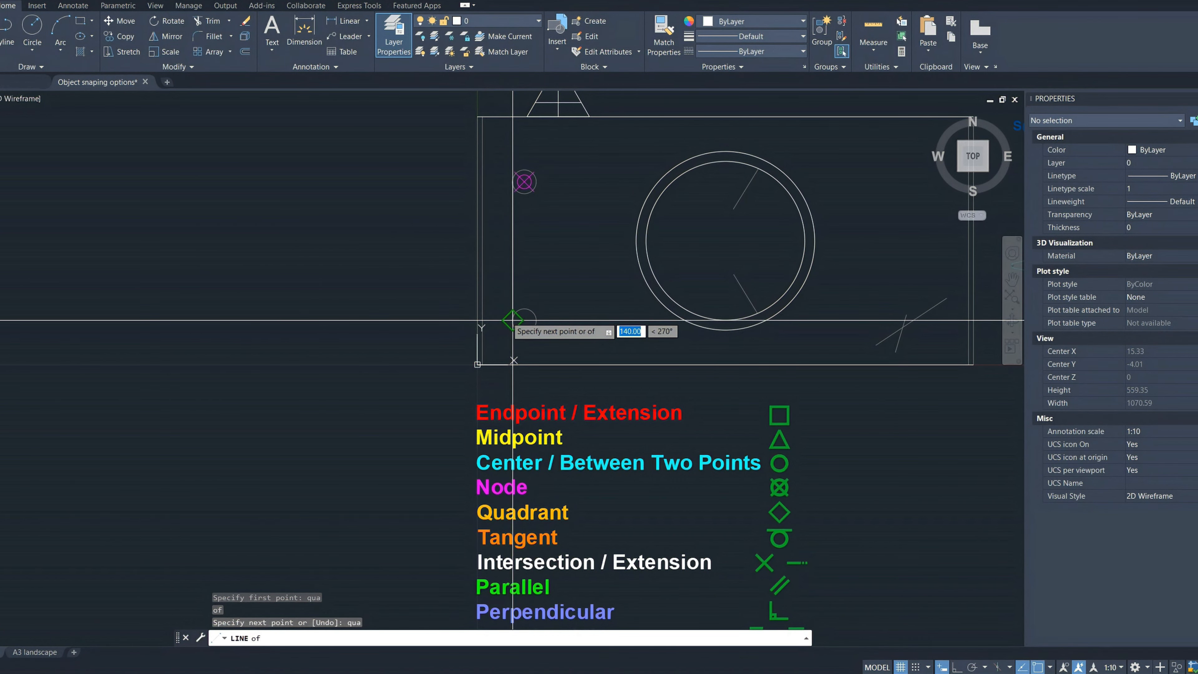
click(512, 320)
key(Return)
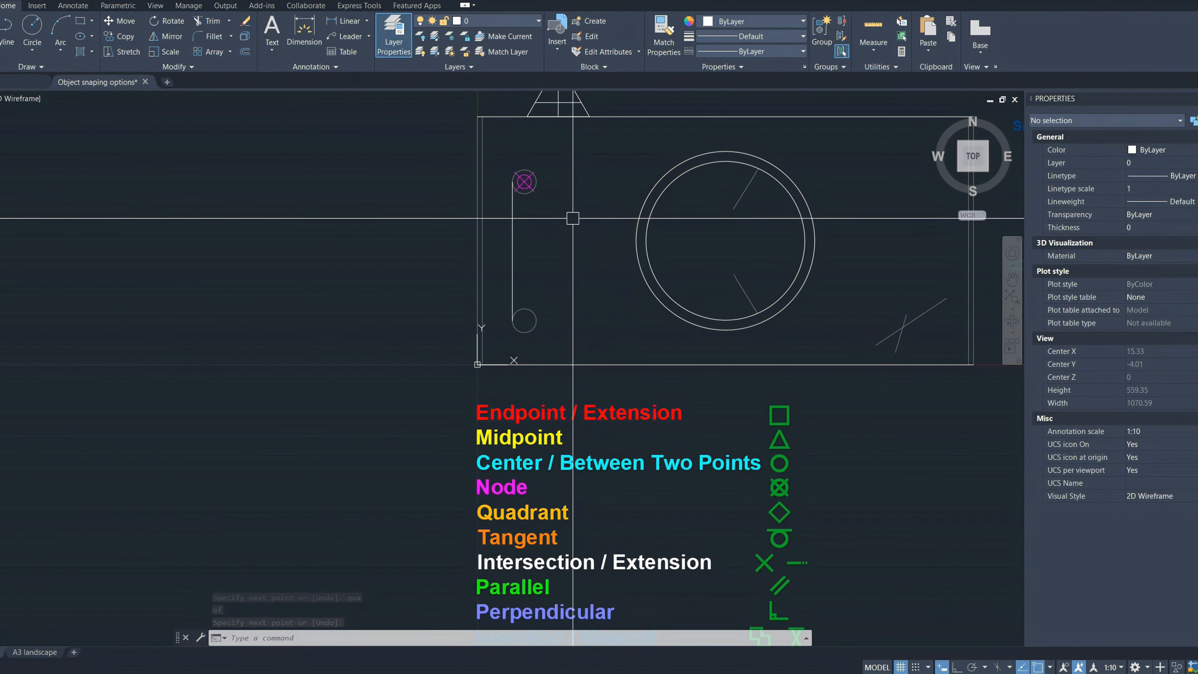
Draw a second vertical line between the right quadrants of the upper and lower small circles, using the Quadrant snap override
text(LI)
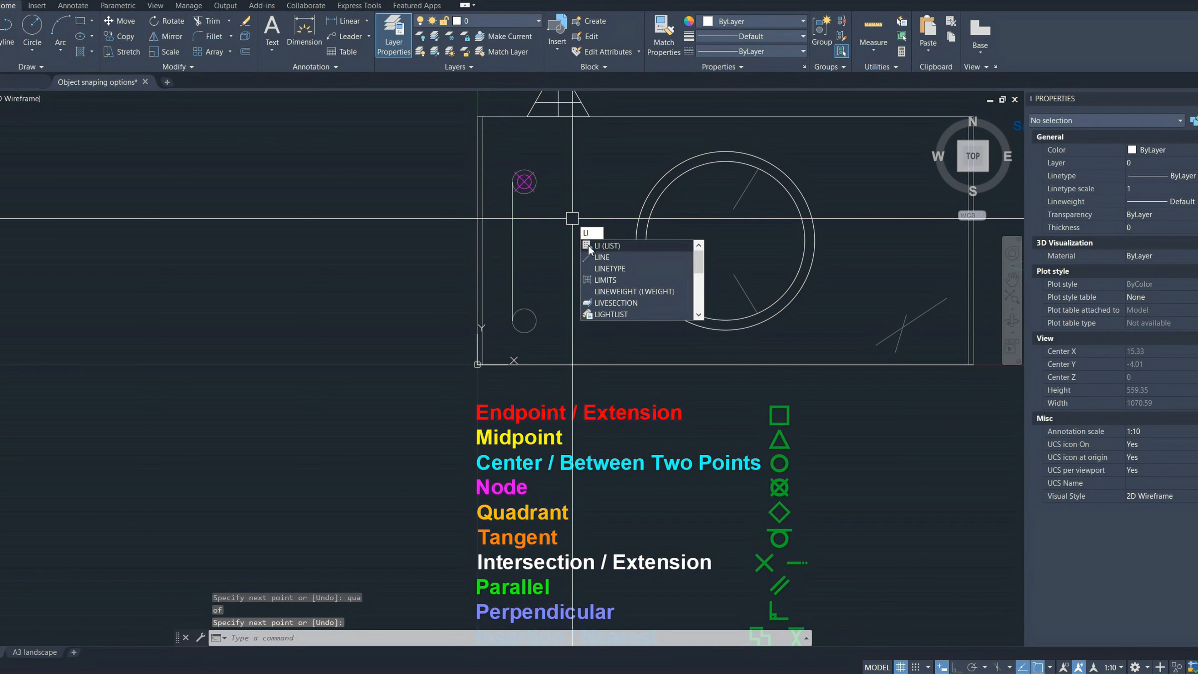
click(594, 255)
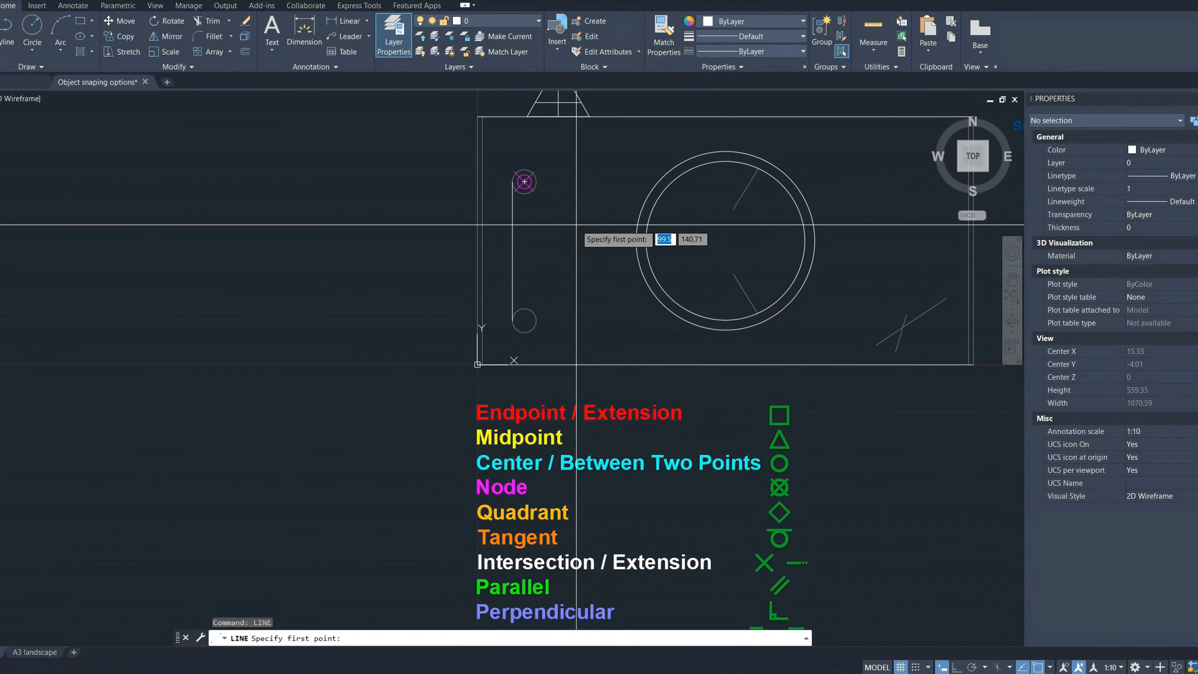
text(qua)
key(Return)
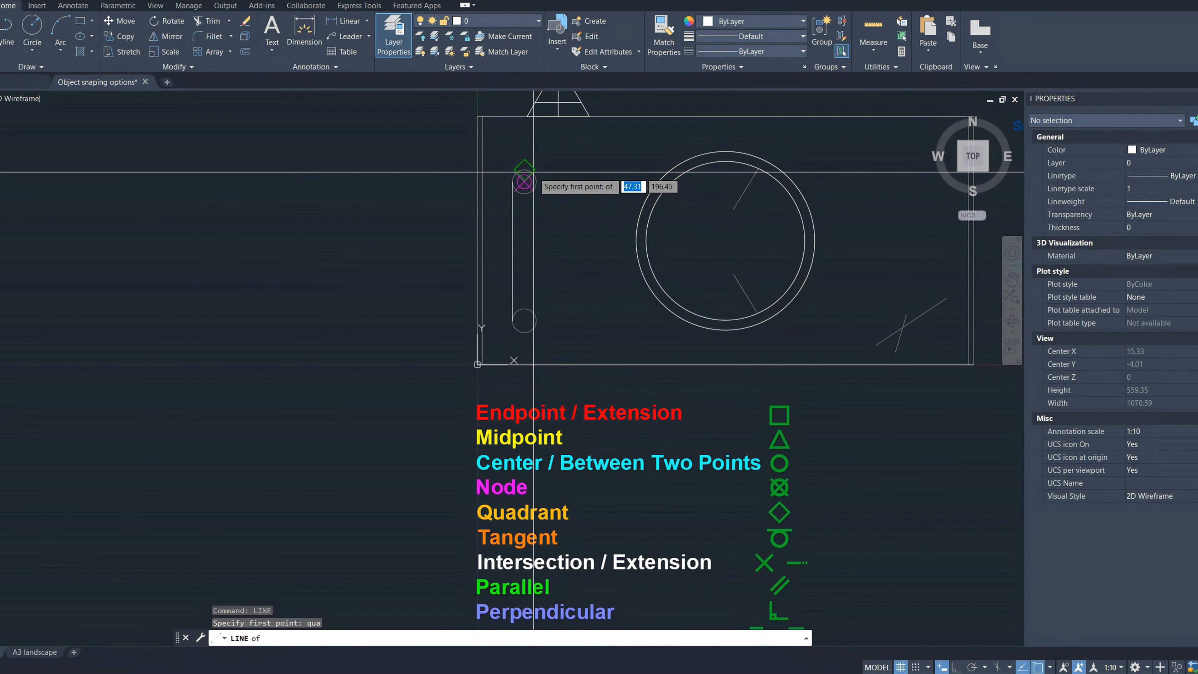
click(537, 181)
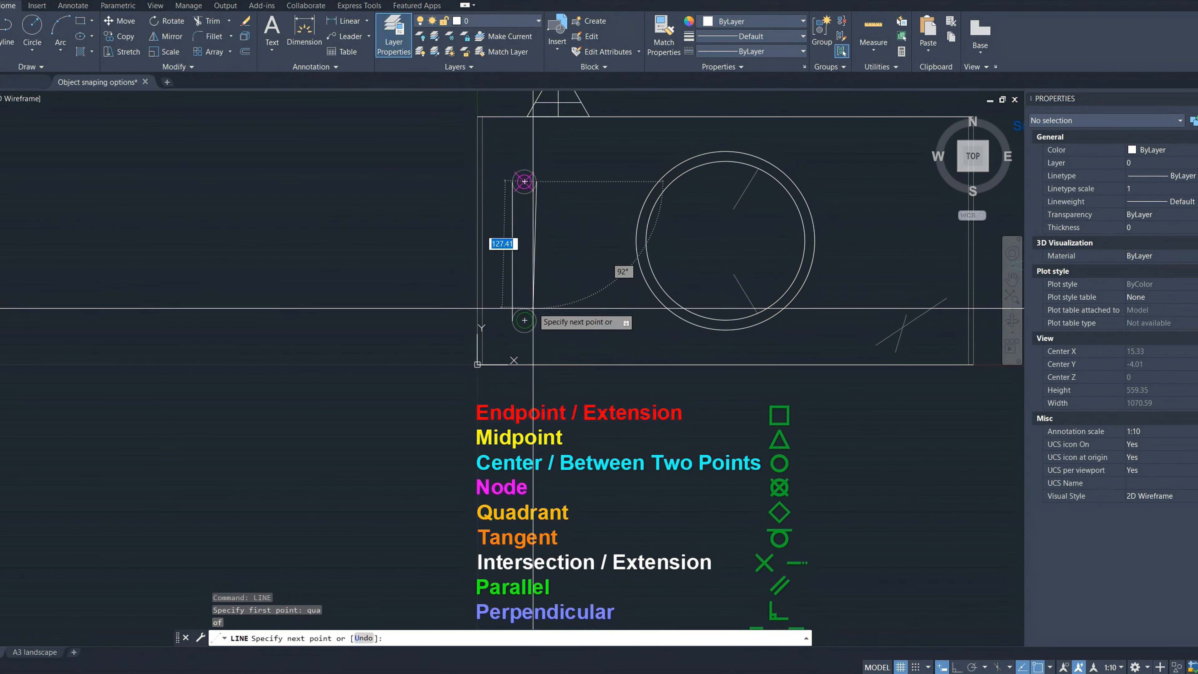
text(qu)
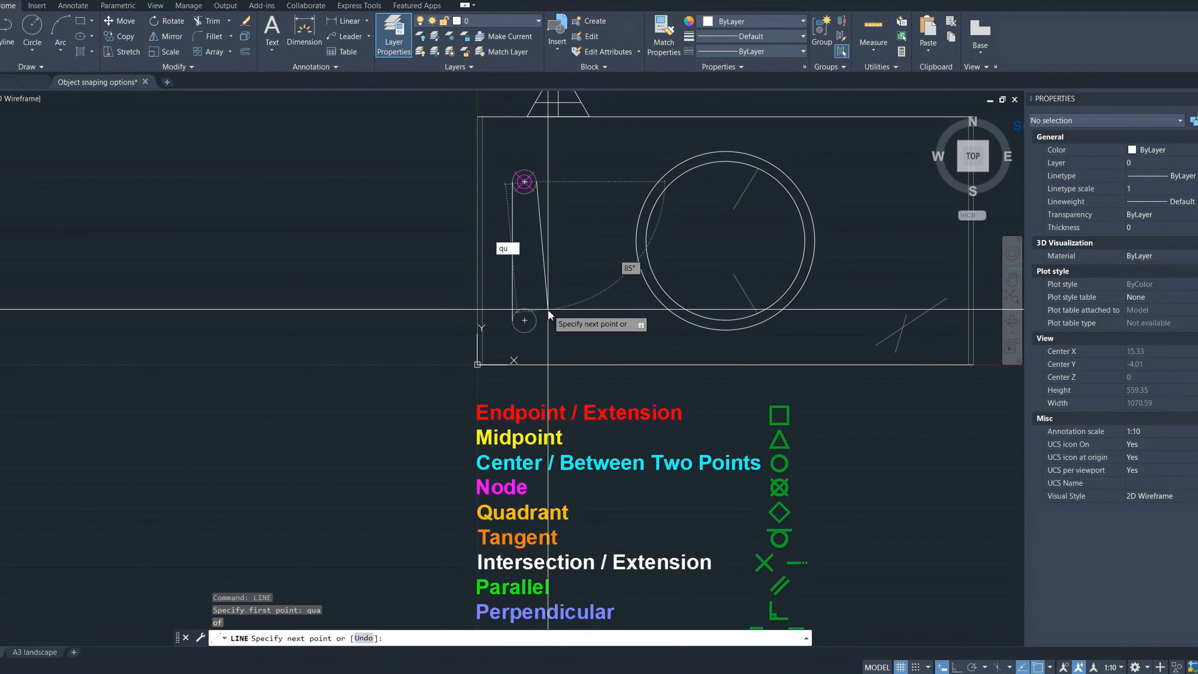
text(a)
key(Return)
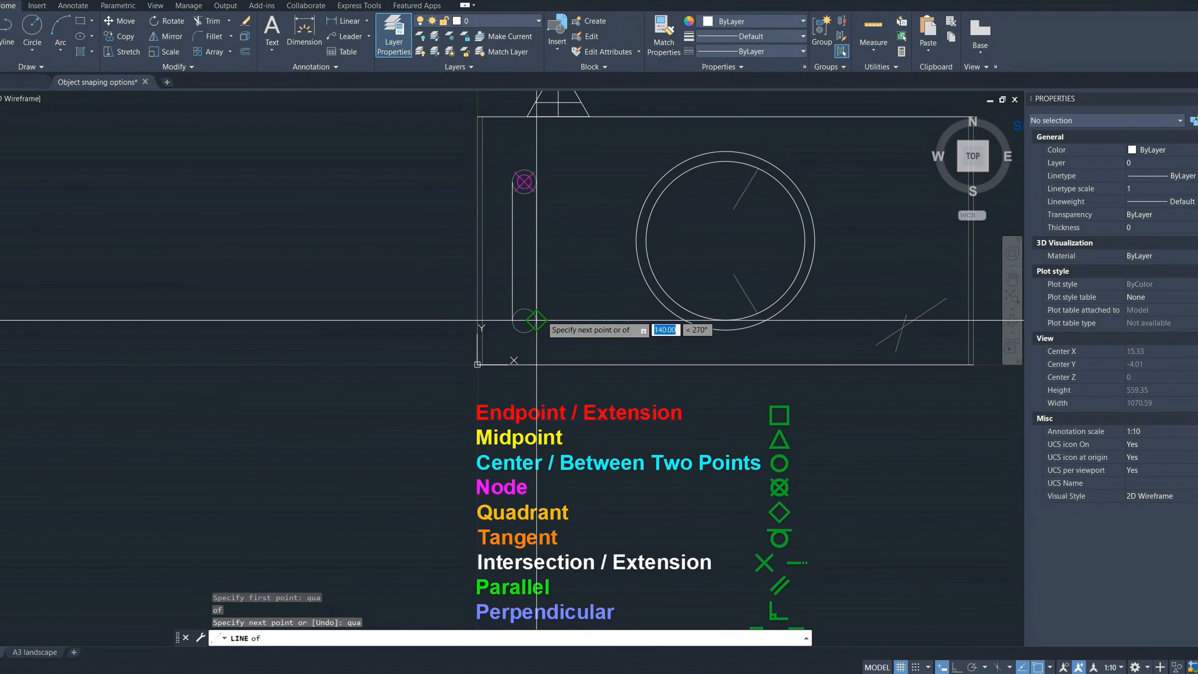
click(537, 320)
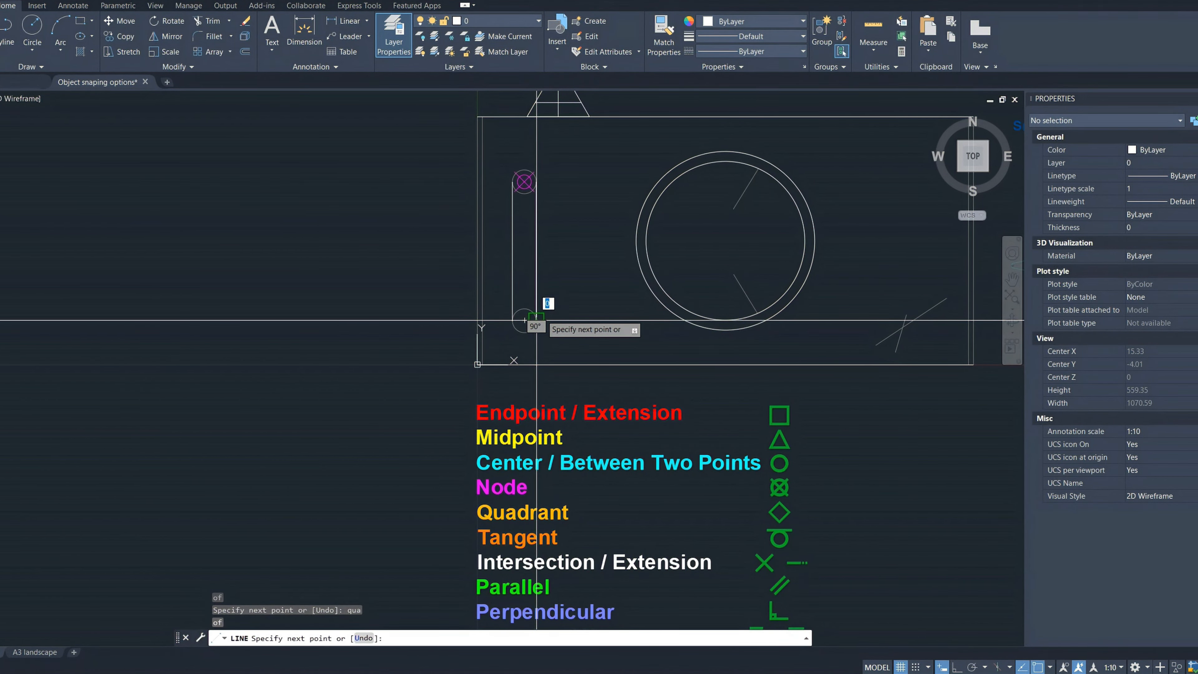
key(Return)
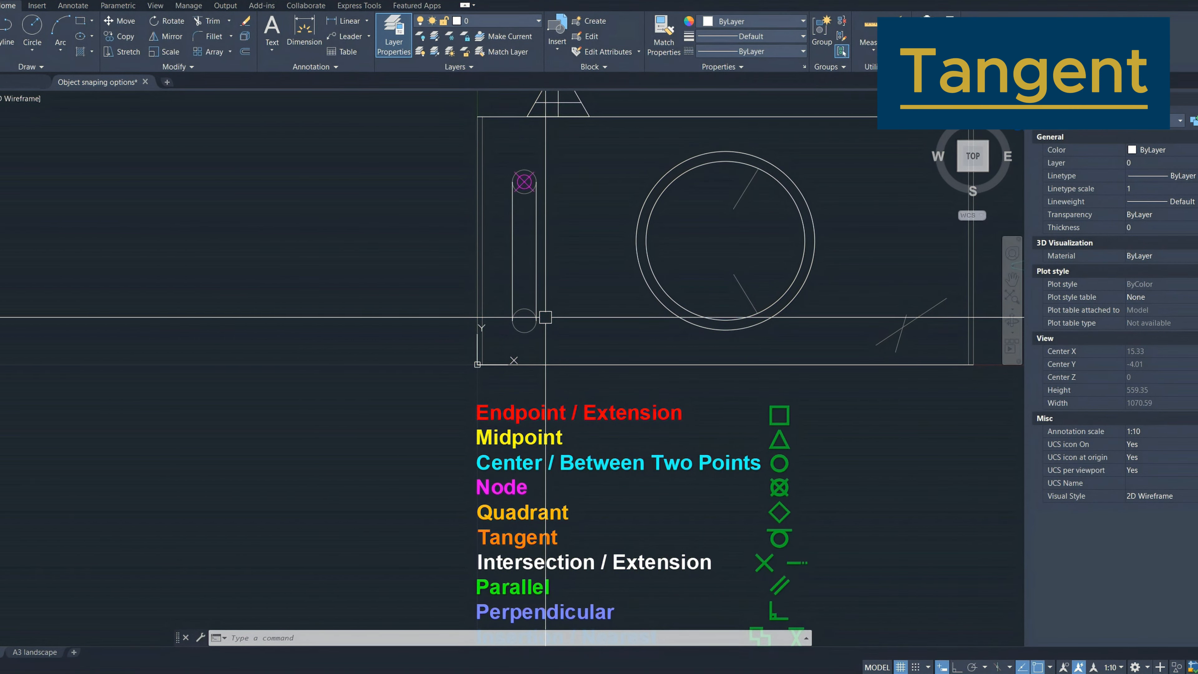
Draw a diagonal line from the upper small circle's left side to the lower small circle's right side, using the Tangent snap override at both ends
text(l)
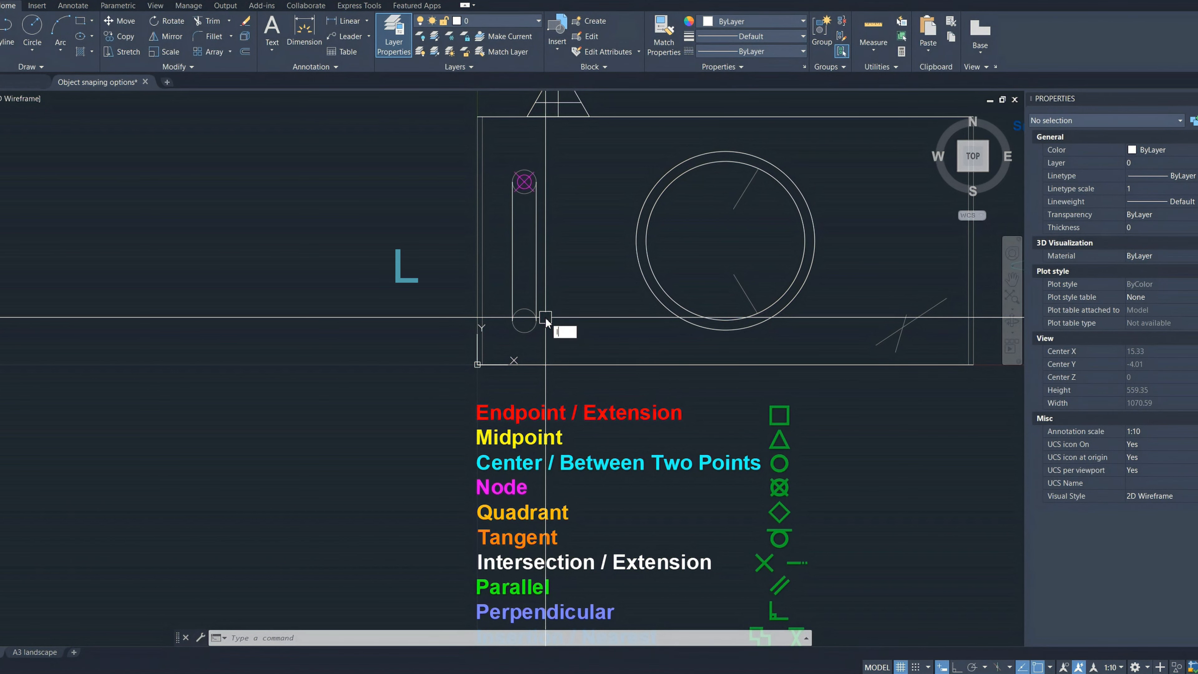
key(Return)
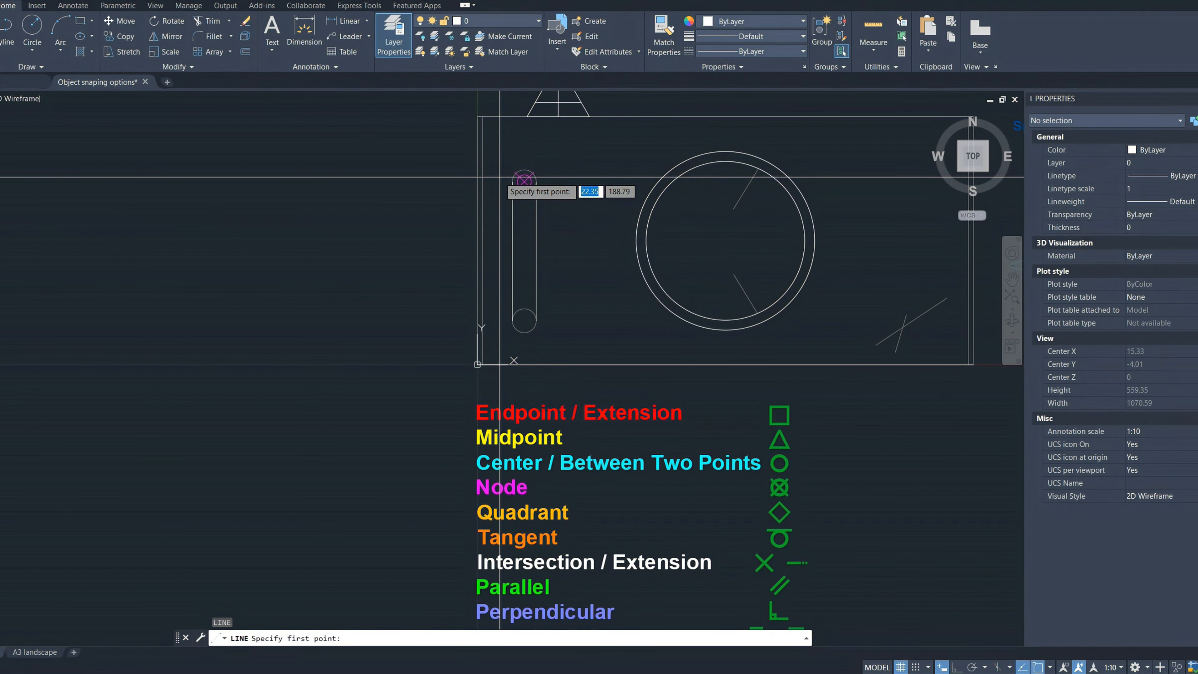
text(tan)
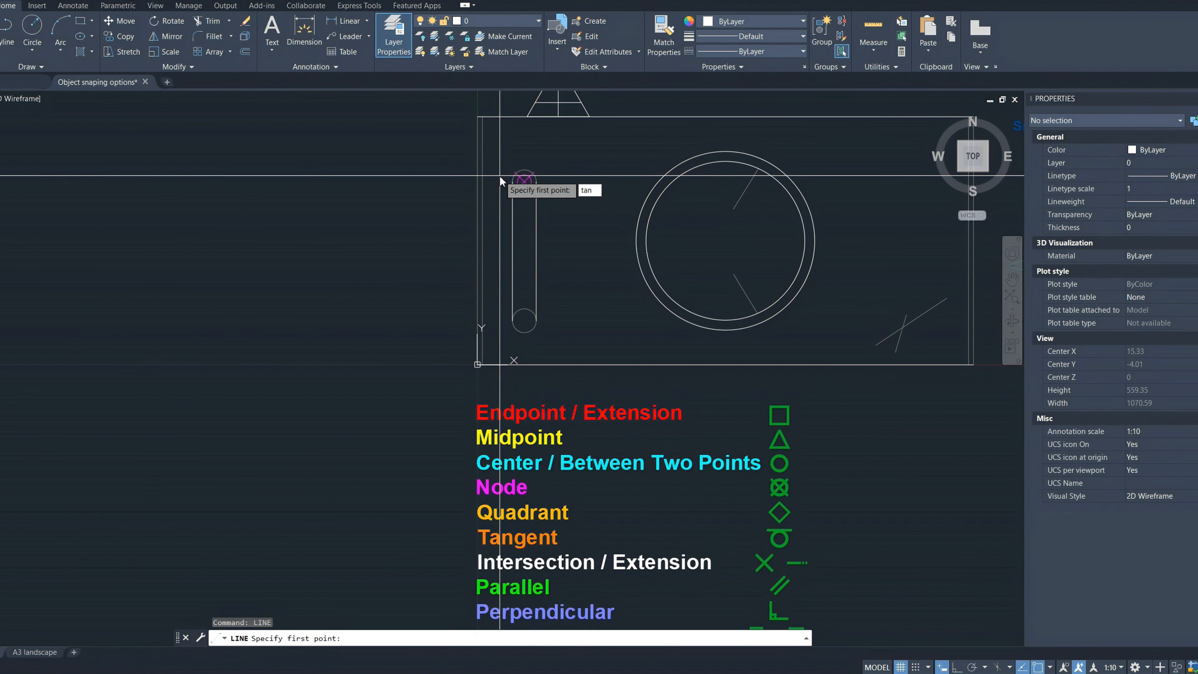
key(Return)
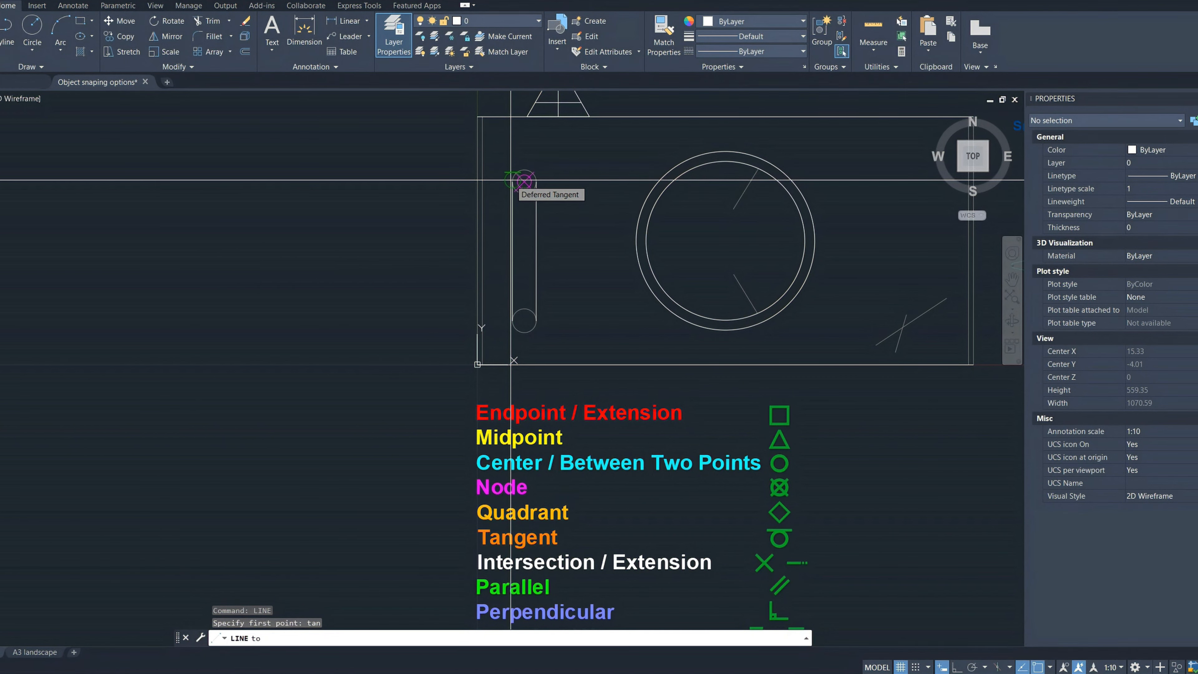
scroll(511, 181, up, 4)
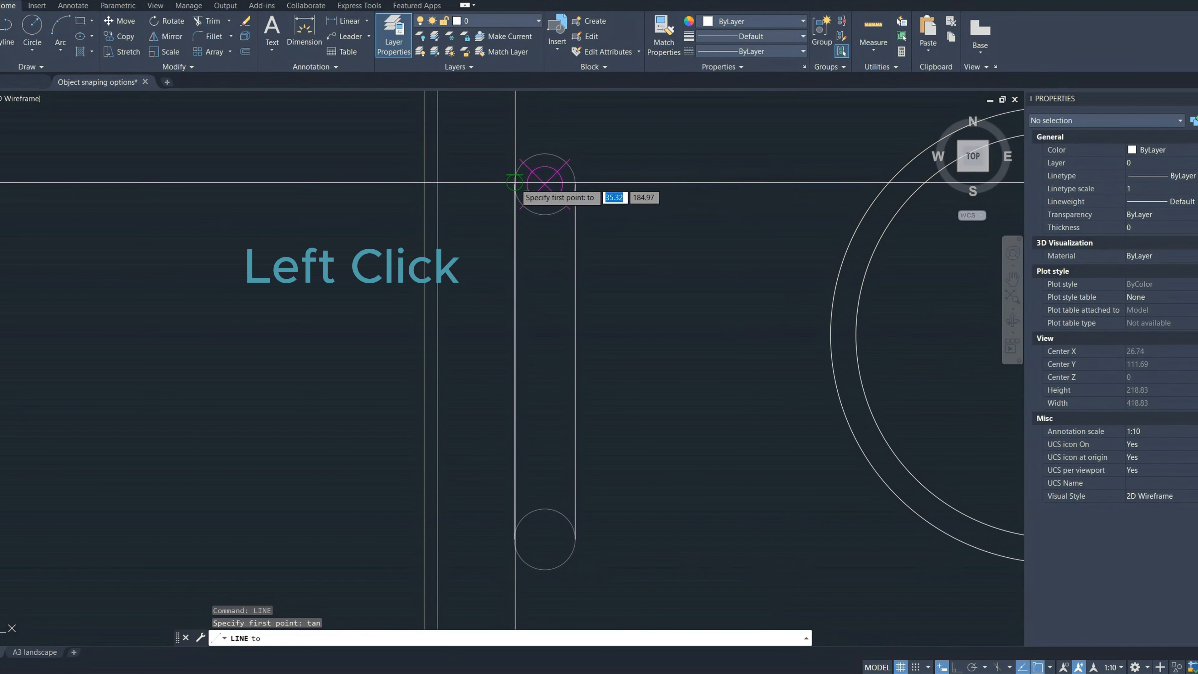
click(513, 180)
middle_drag(557, 436, 514, 268)
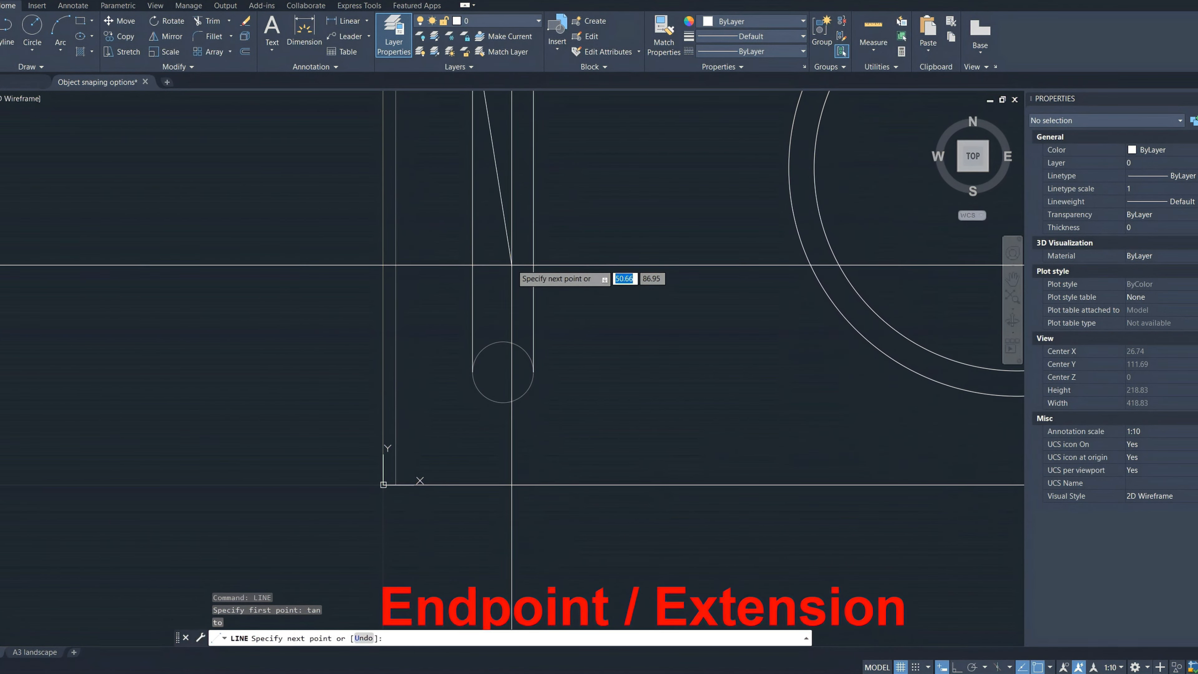
scroll(513, 319, down, 2)
middle_drag(512, 316, 552, 397)
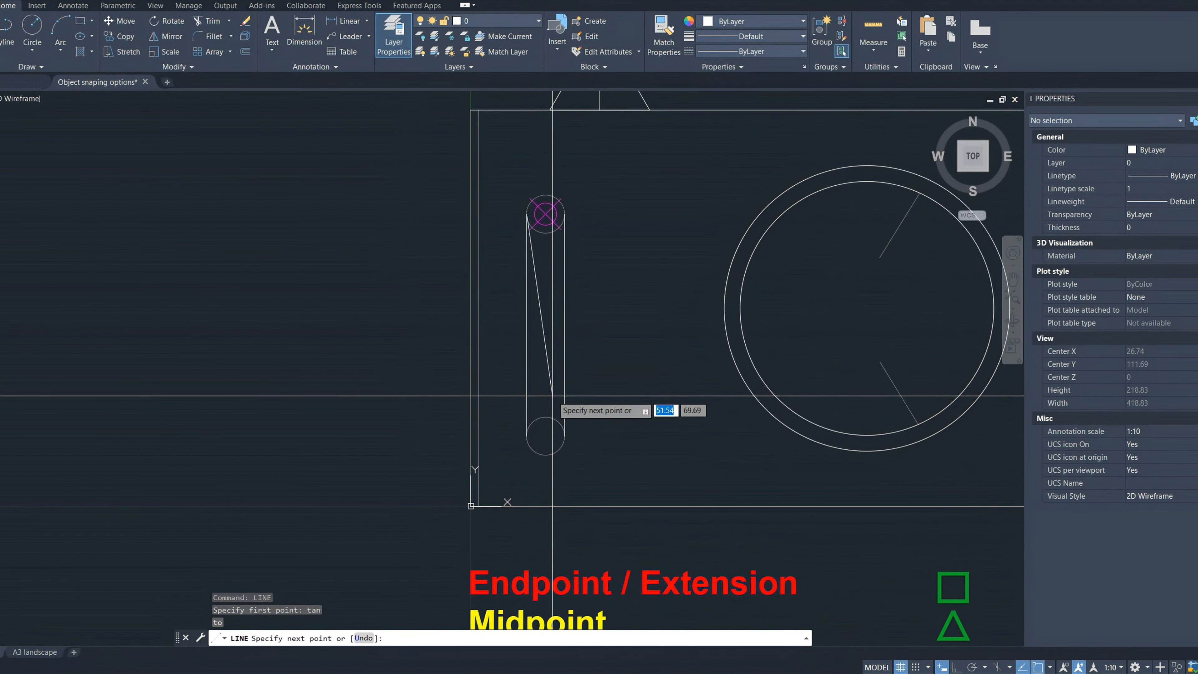
text(tan)
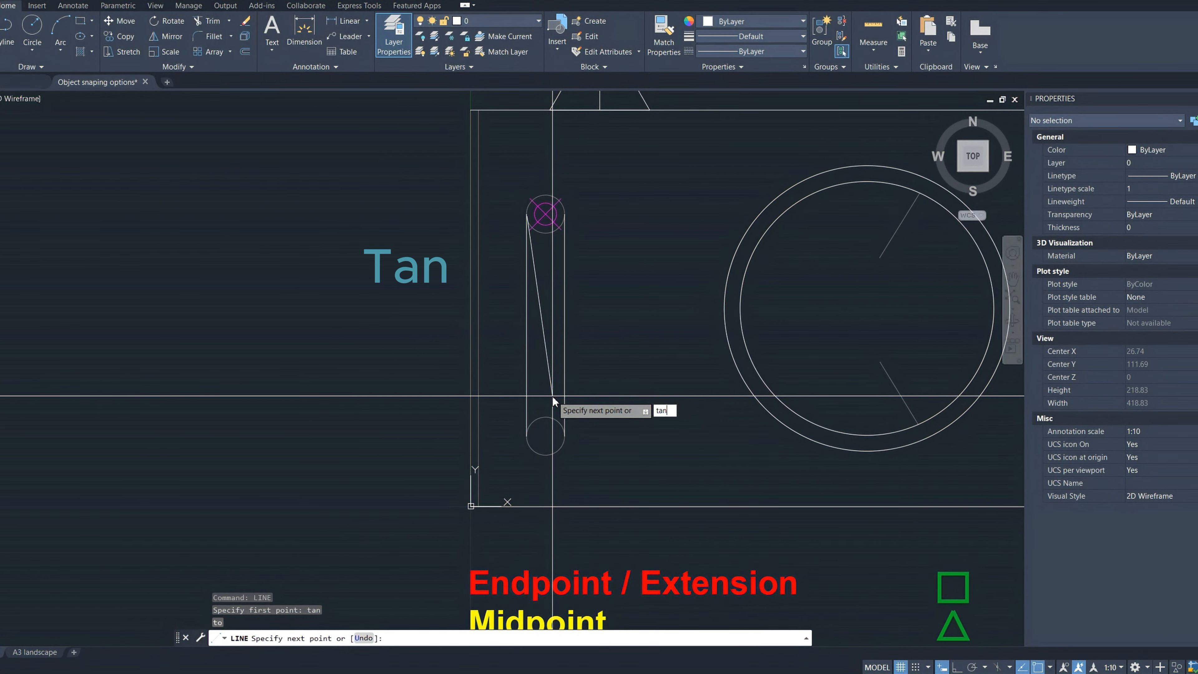
key(Return)
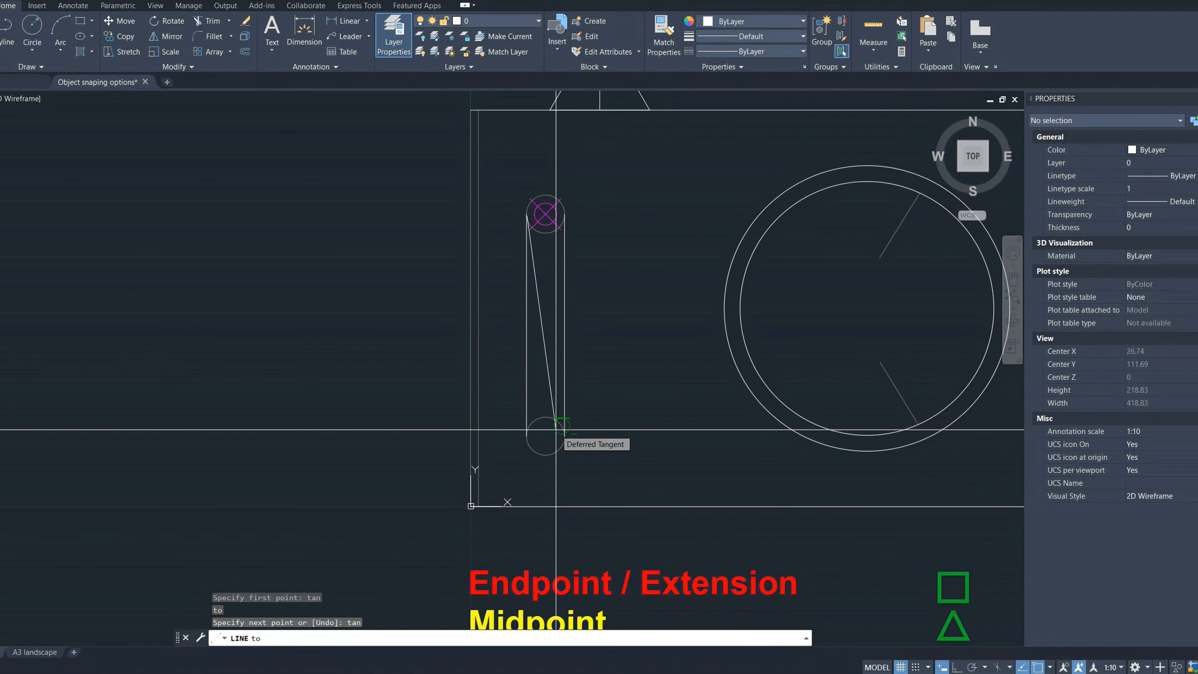
click(556, 429)
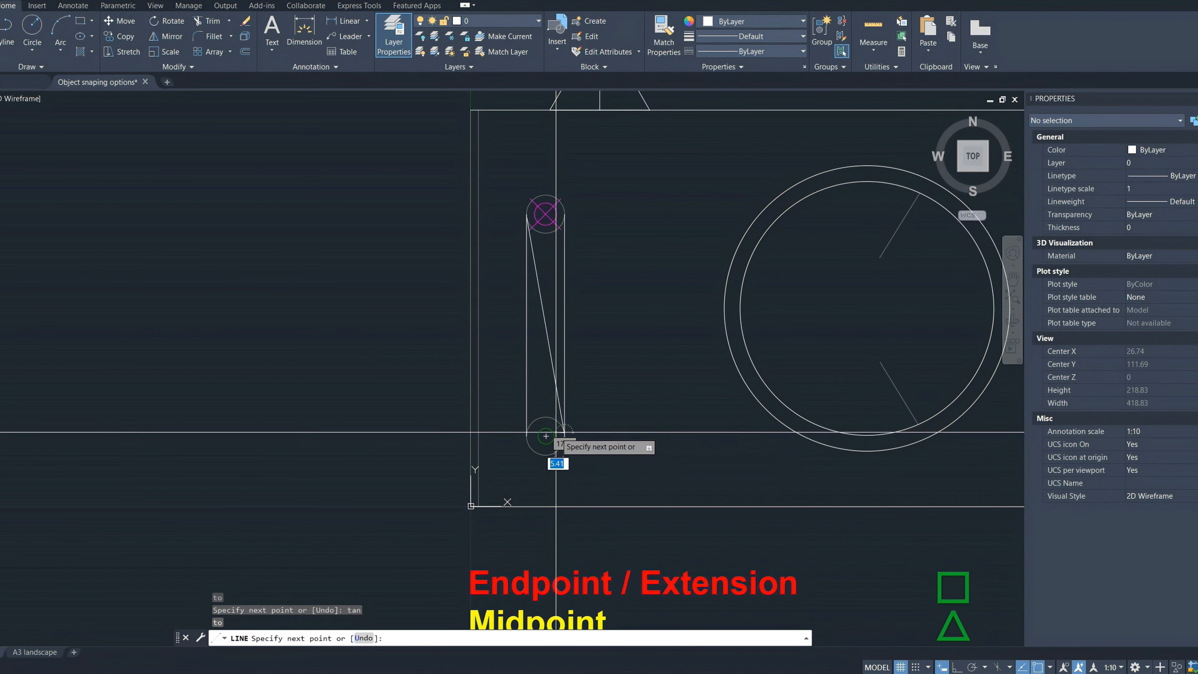
key(Return)
Examine where the diagonal tangent line meets the upper and lower small circles
scroll(634, 442, down, 1)
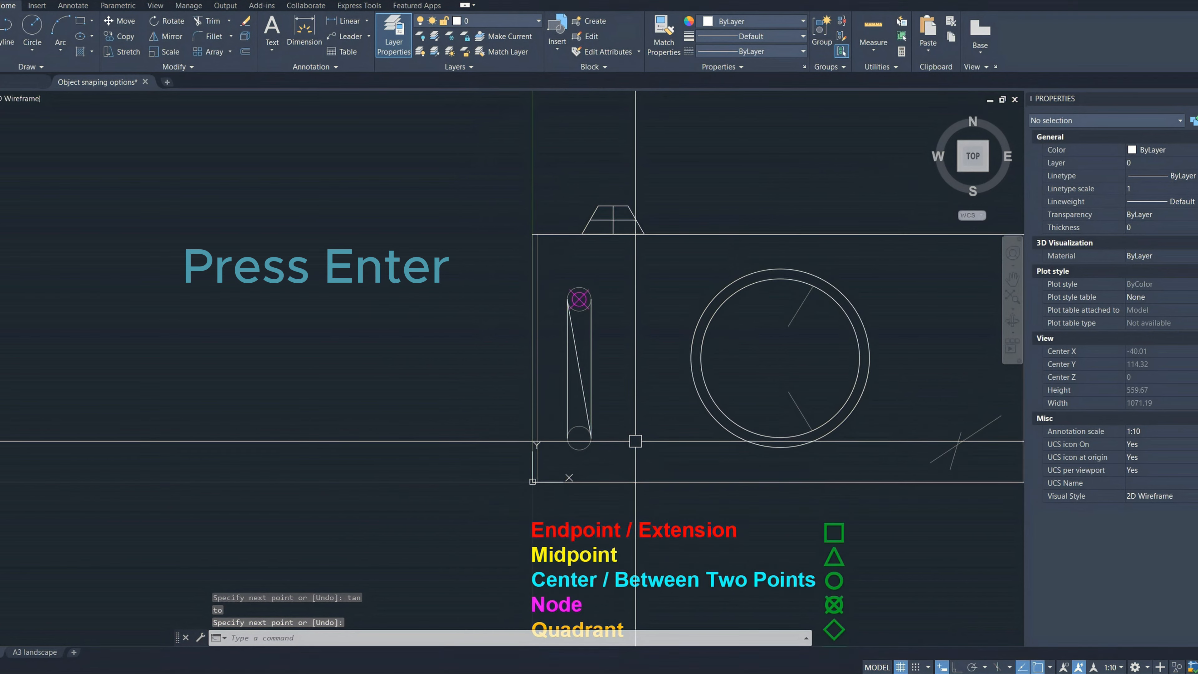
middle_drag(633, 442, 507, 330)
scroll(460, 321, up, 5)
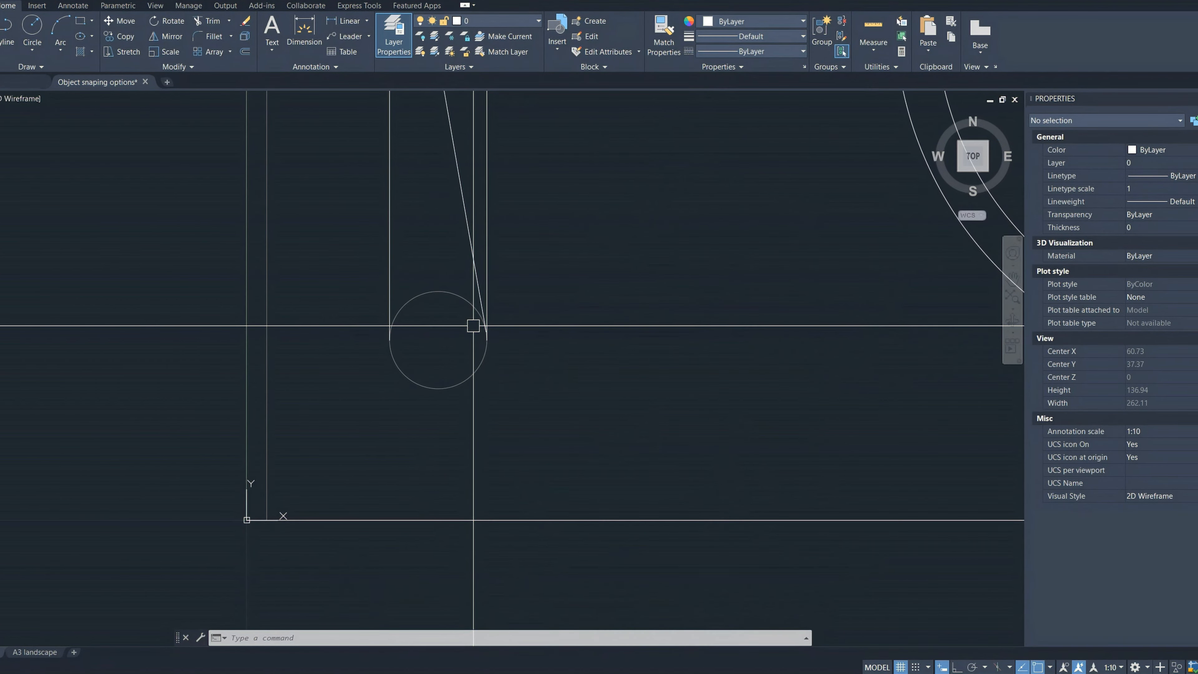
scroll(463, 286, down, 3)
middle_drag(462, 287, 540, 419)
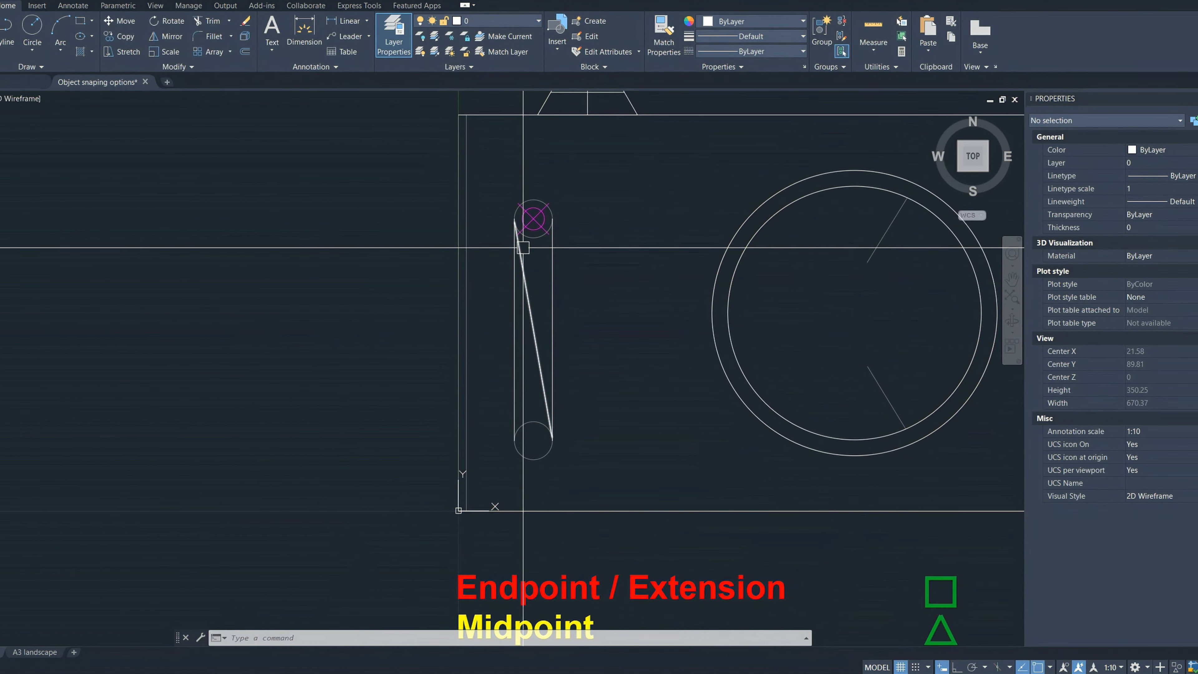
scroll(514, 217, up, 2)
scroll(563, 341, down, 4)
middle_drag(633, 476, 583, 390)
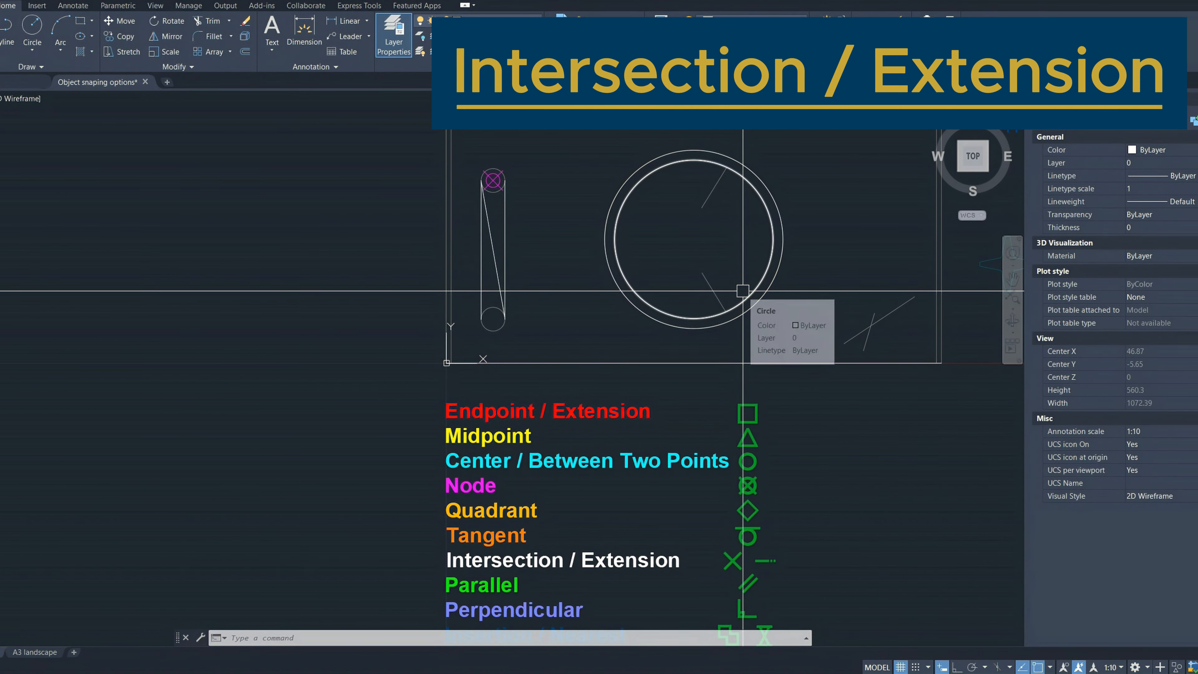
Draw a 30-unit horizontal line starting 30 units to the right of the two crossing lines' intersection, tracked from the Intersection snap
scroll(902, 326, up, 2)
mouse_move(902, 326)
middle_down()
mouse_move(778, 308)
mouse_move(734, 283)
middle_up()
scroll(732, 284, down, 2)
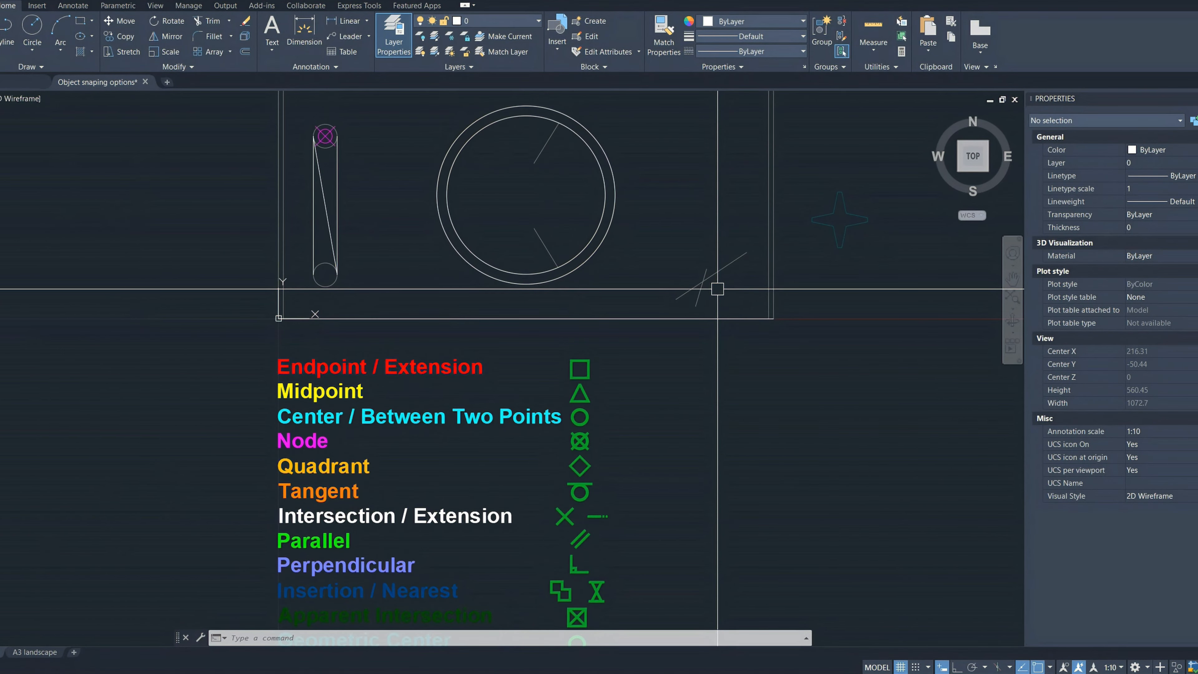
text(li)
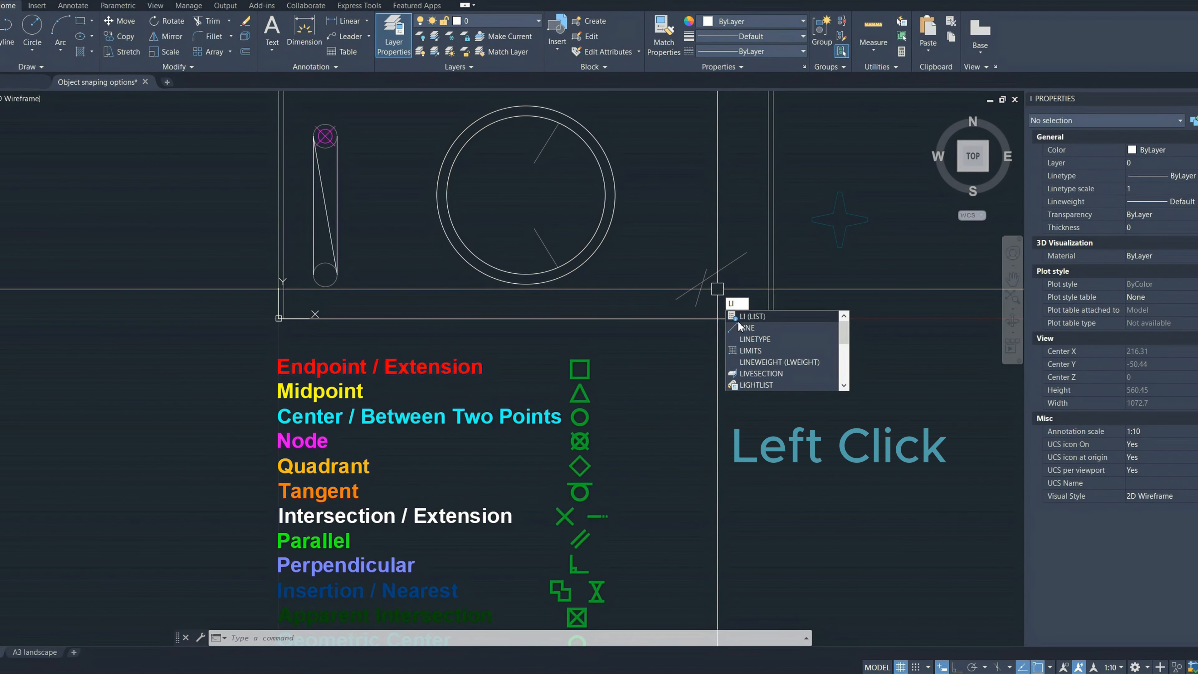
click(739, 327)
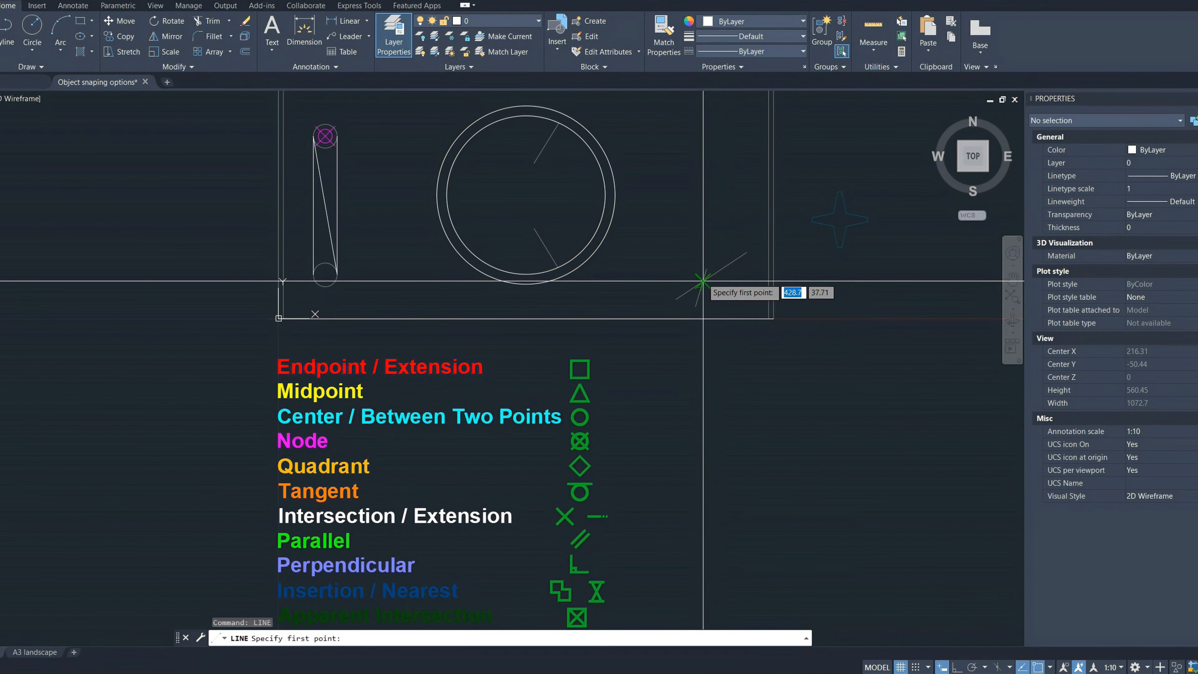
scroll(703, 282, up, 4)
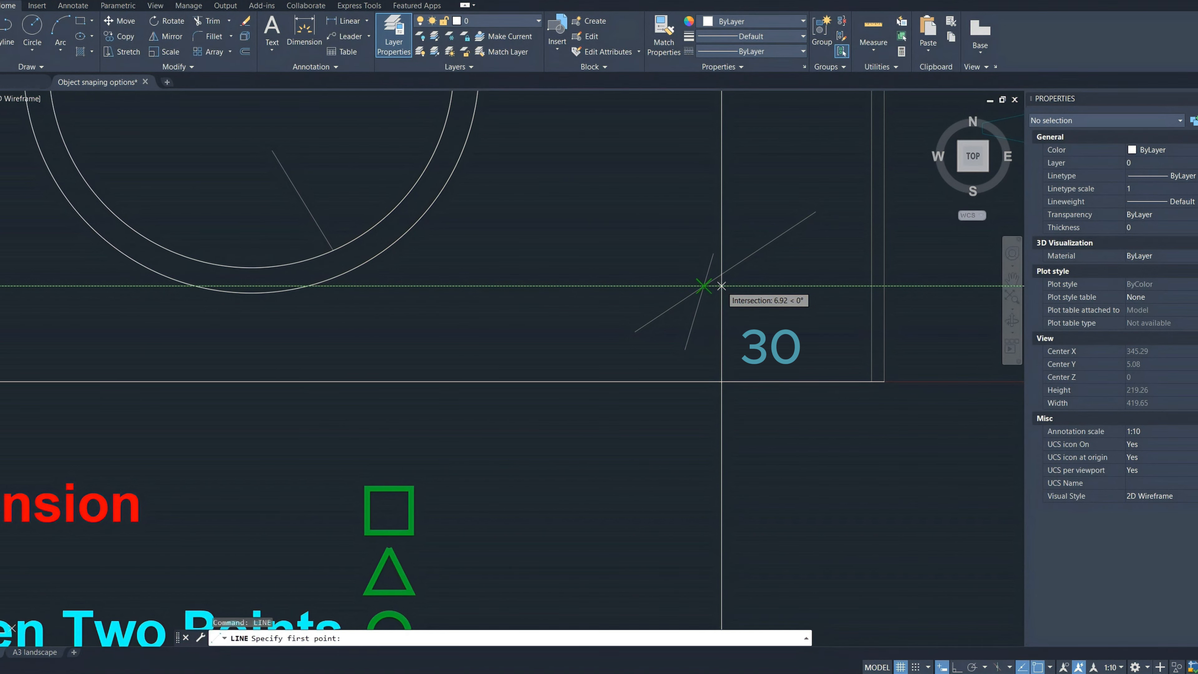
text(30)
key(Return)
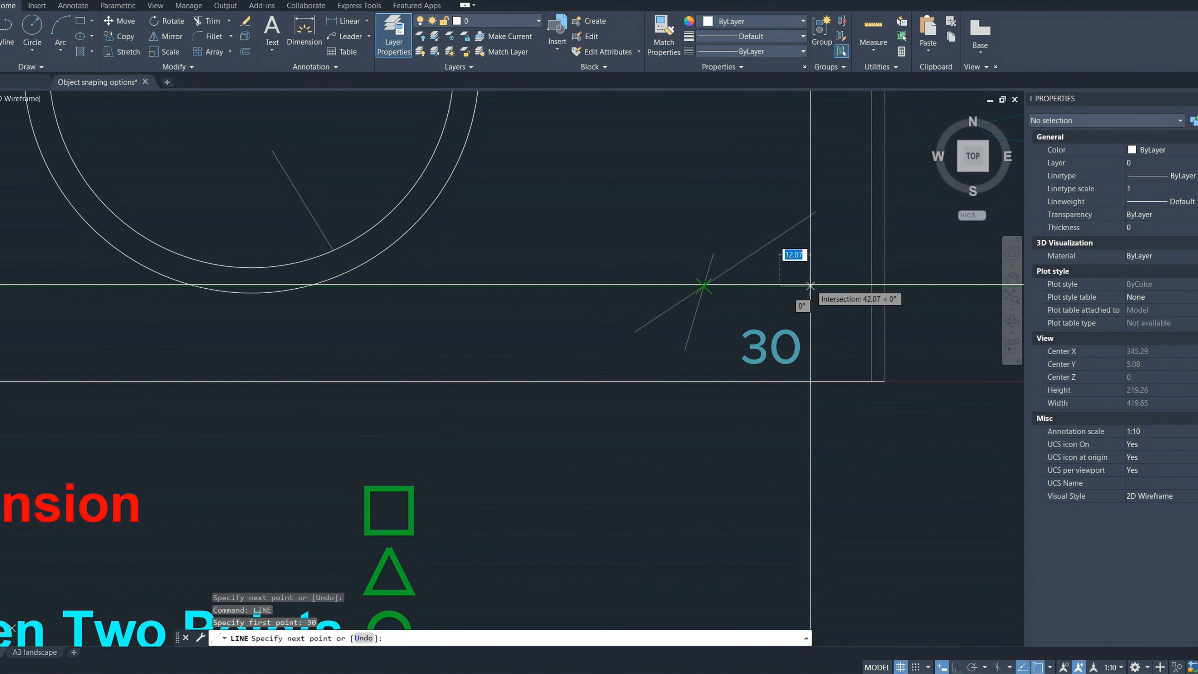
key(Return)
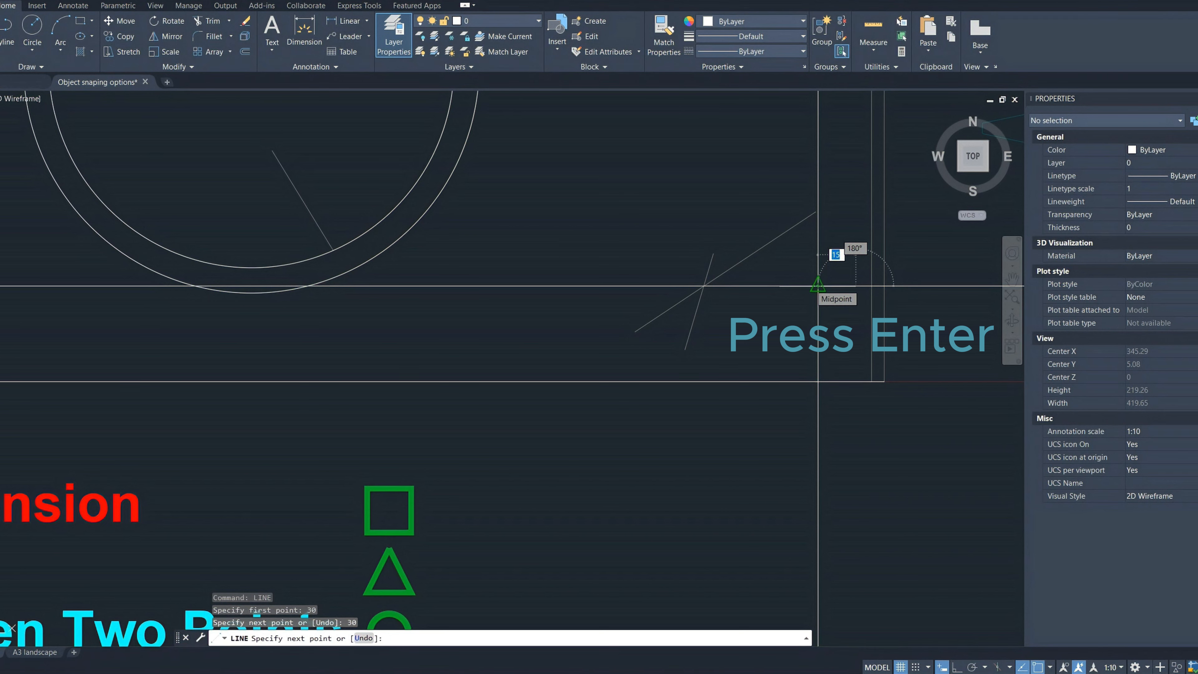
key(Return)
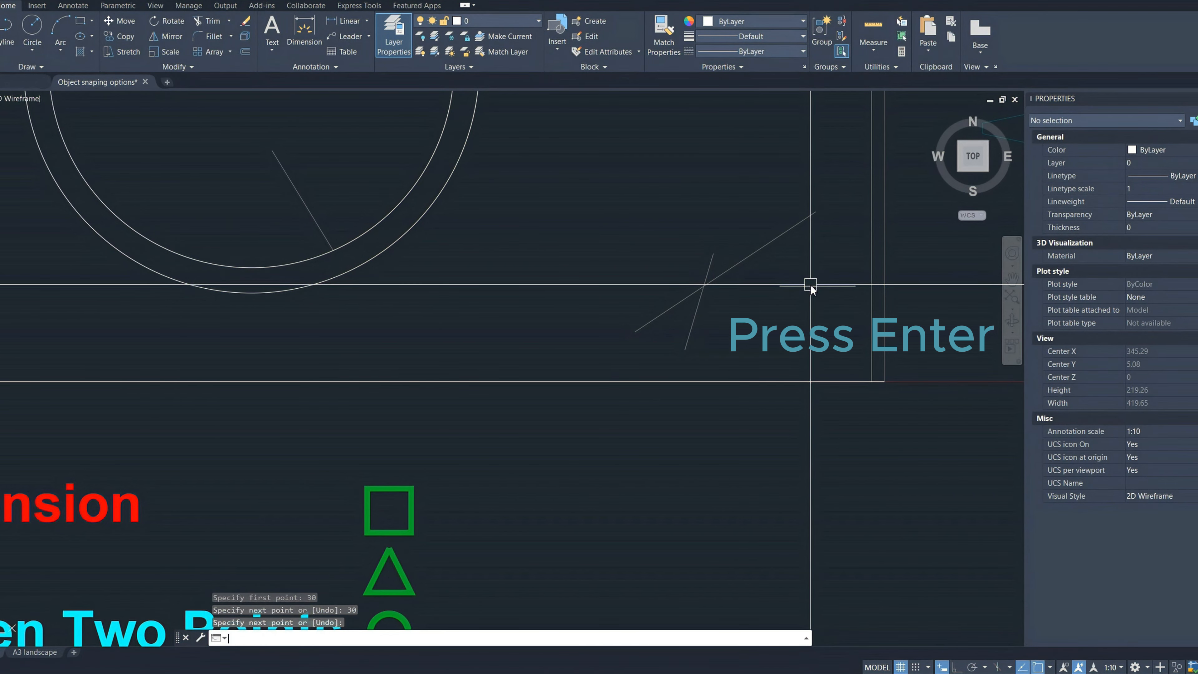
Draw a second 30-unit line just below the short horizontal line, using the Parallel snap override to align it with that line
scroll(660, 352, down, 5)
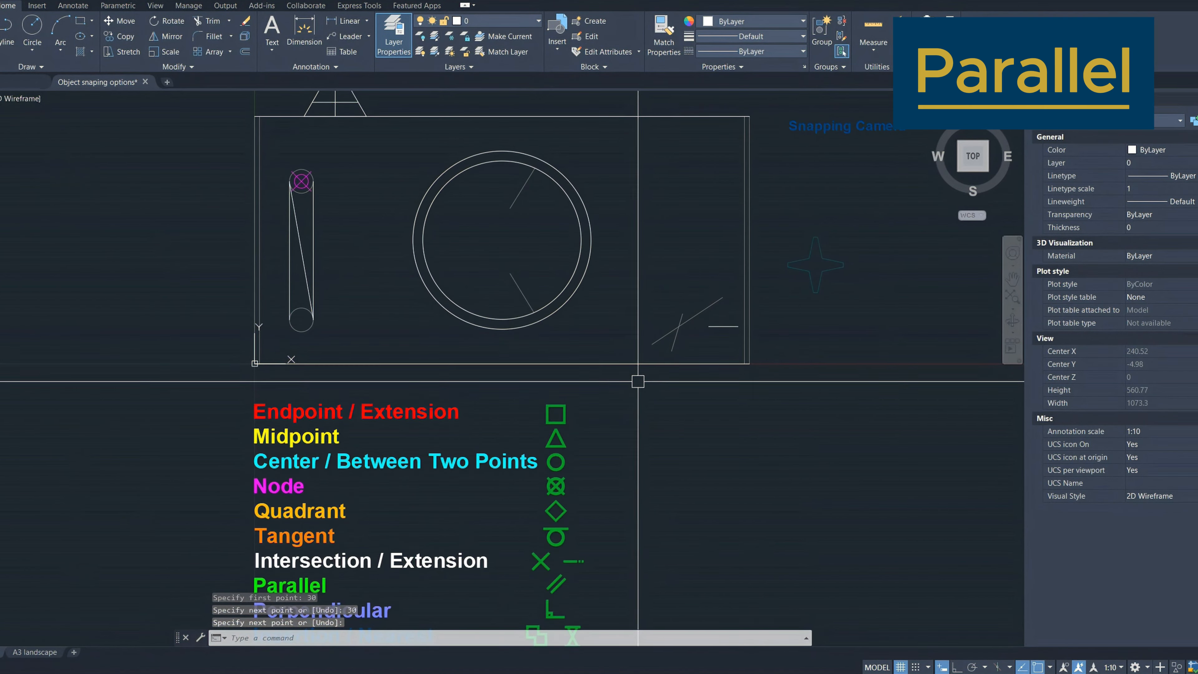
mouse_move(307, 604)
middle_down()
mouse_move(374, 532)
mouse_move(396, 471)
middle_up()
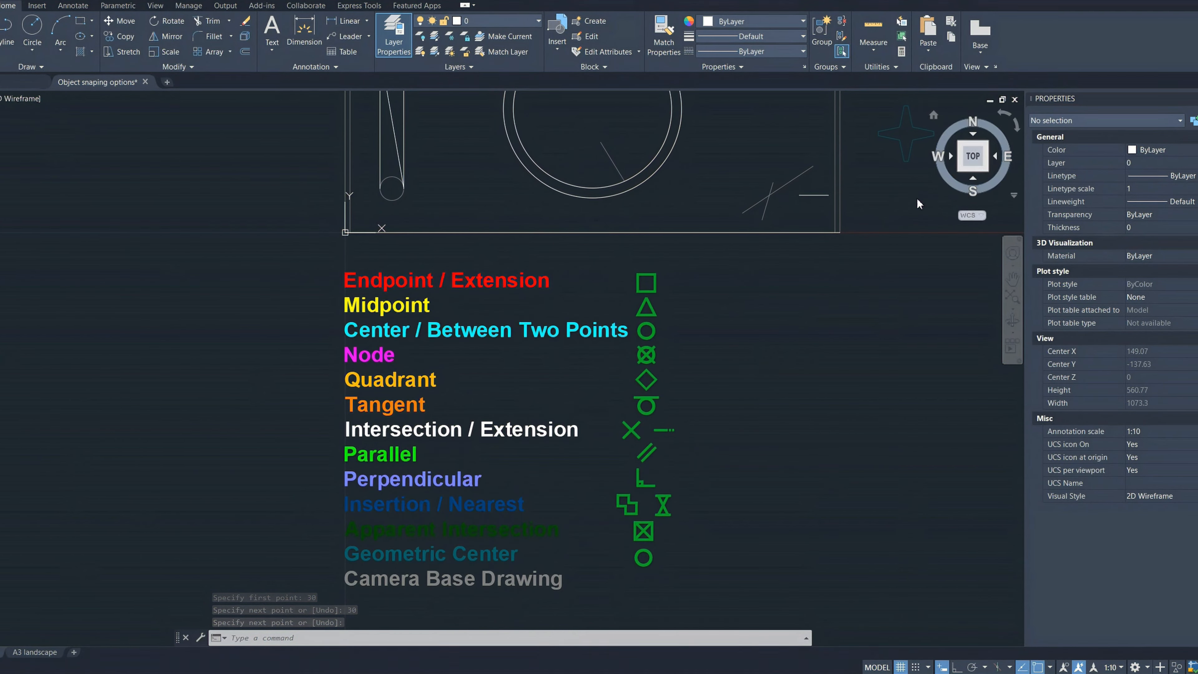
scroll(774, 223, up, 5)
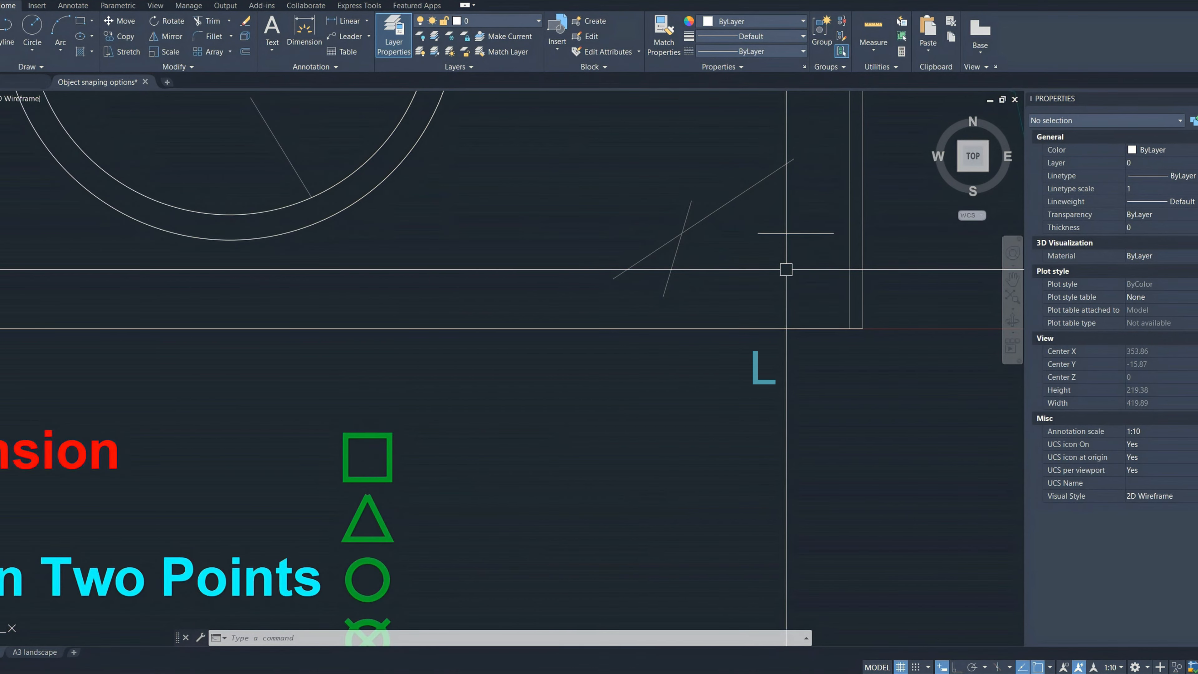
click(811, 300)
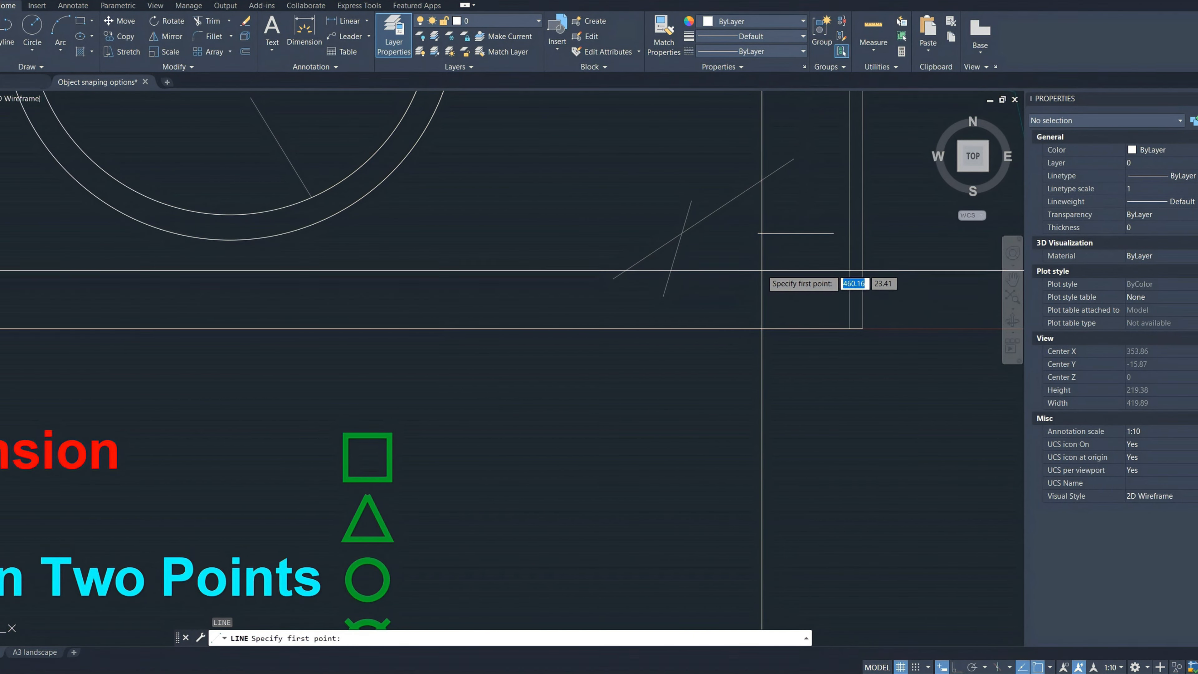
middle_drag(762, 278, 786, 353)
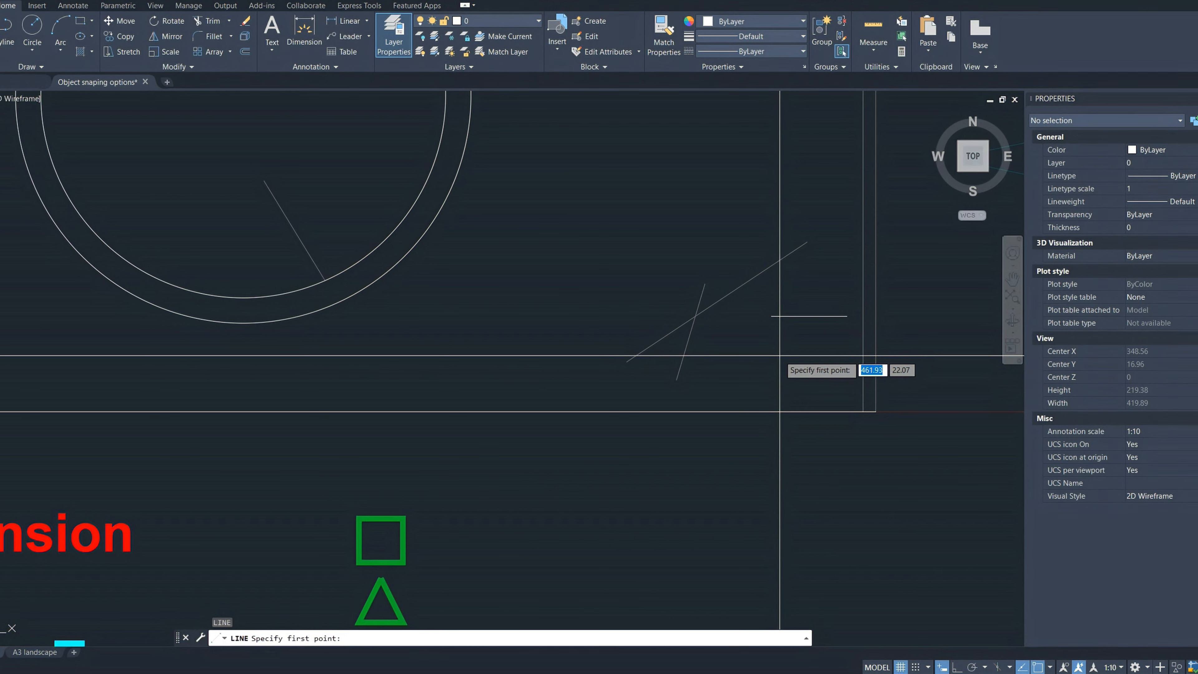
click(779, 355)
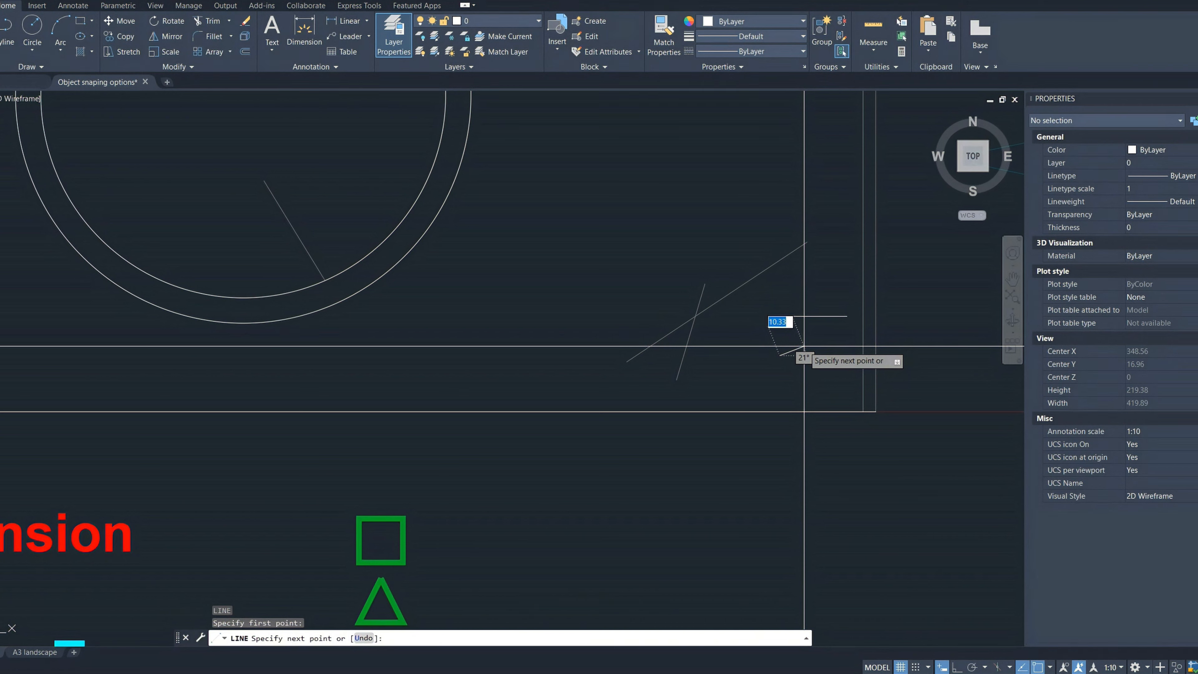
text(pa)
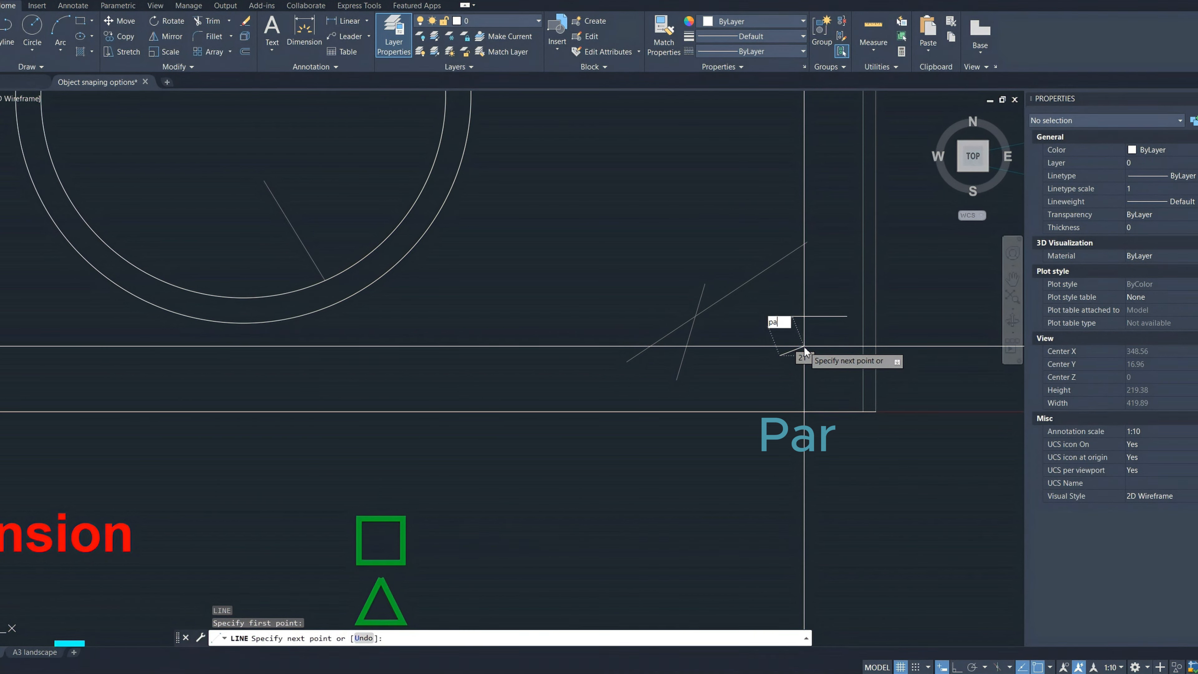
text(r)
key(Return)
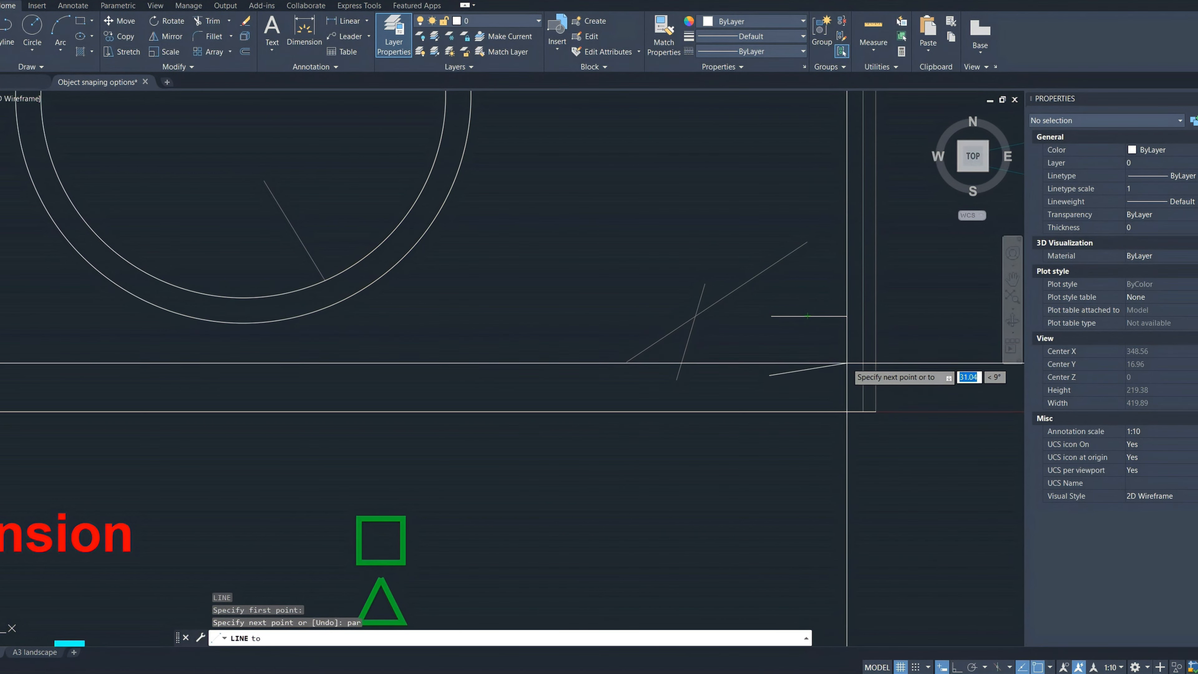
text(3)
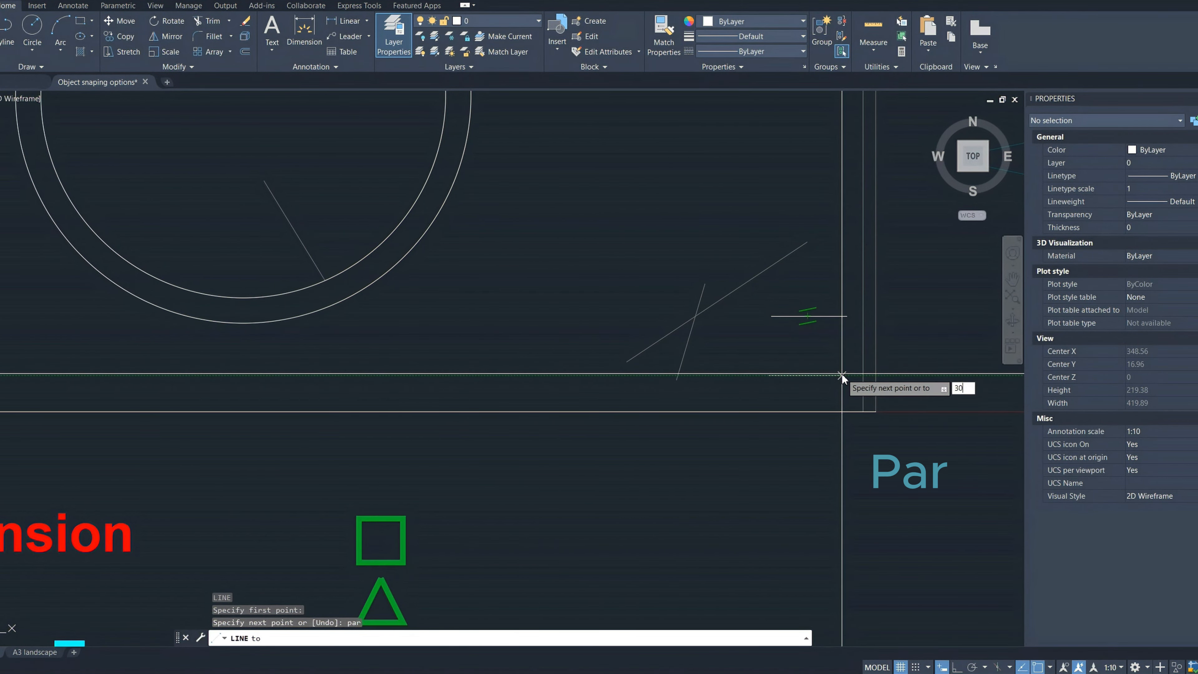
text(0)
key(Return)
key(Return)
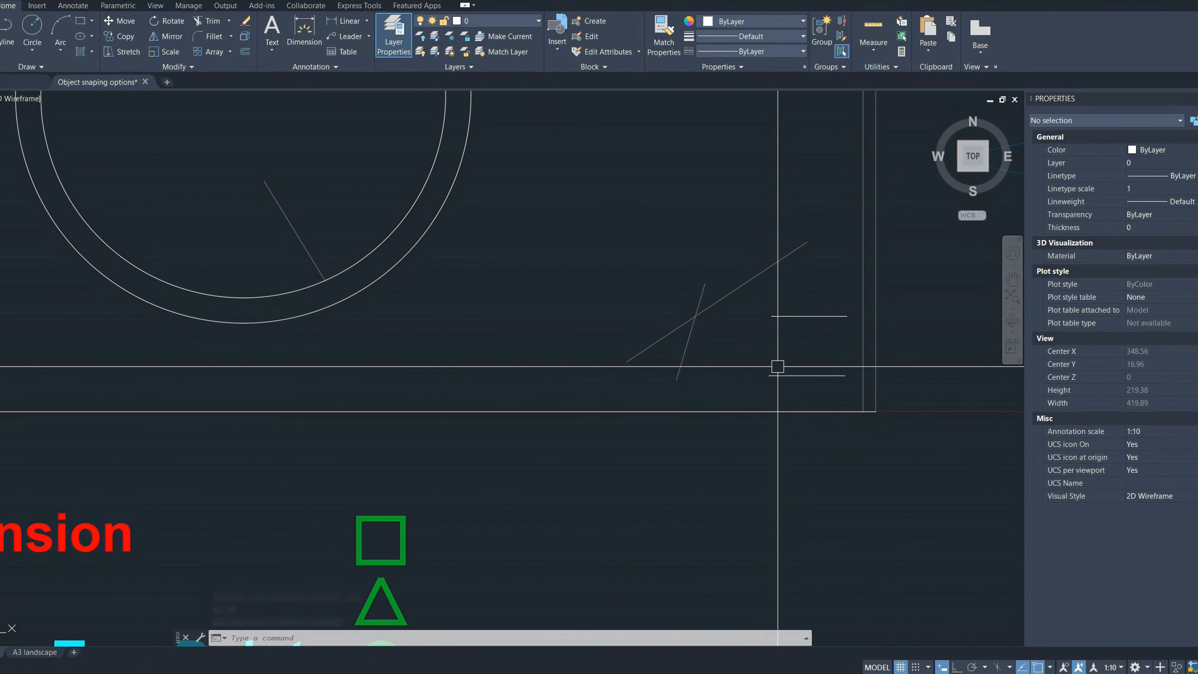
Draw a 10-unit line downward from the lower short horizontal line, using the Perpendicular snap override for its start point
scroll(778, 367, down, 5)
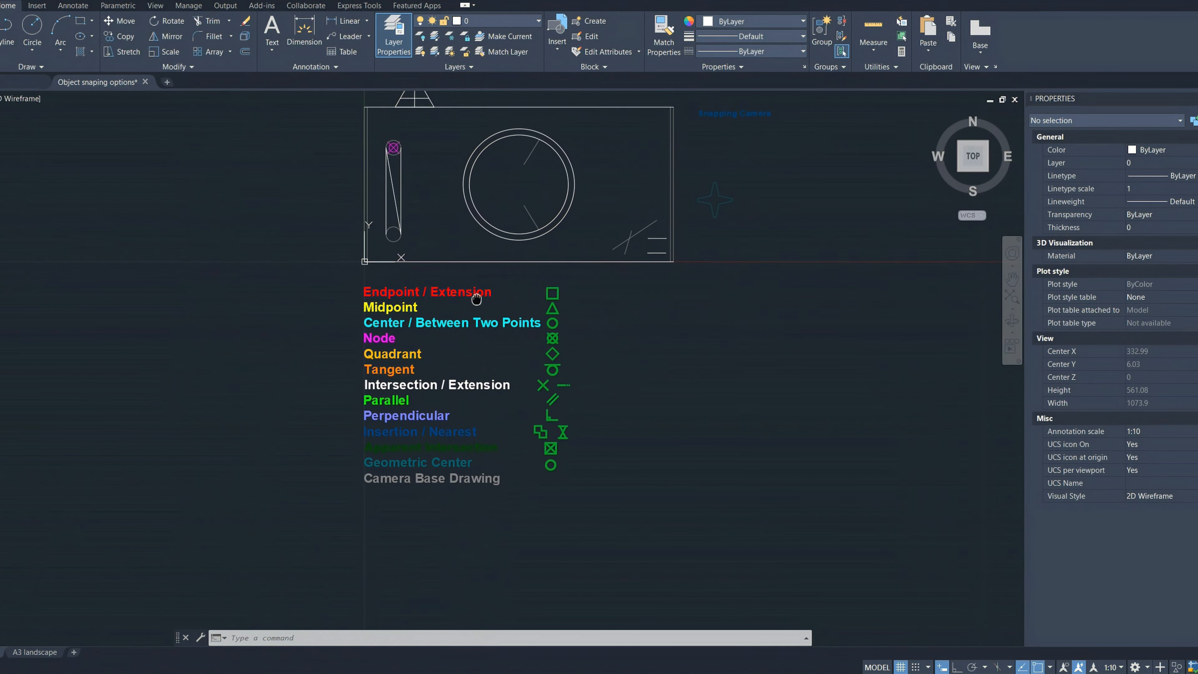
scroll(450, 385, up, 2)
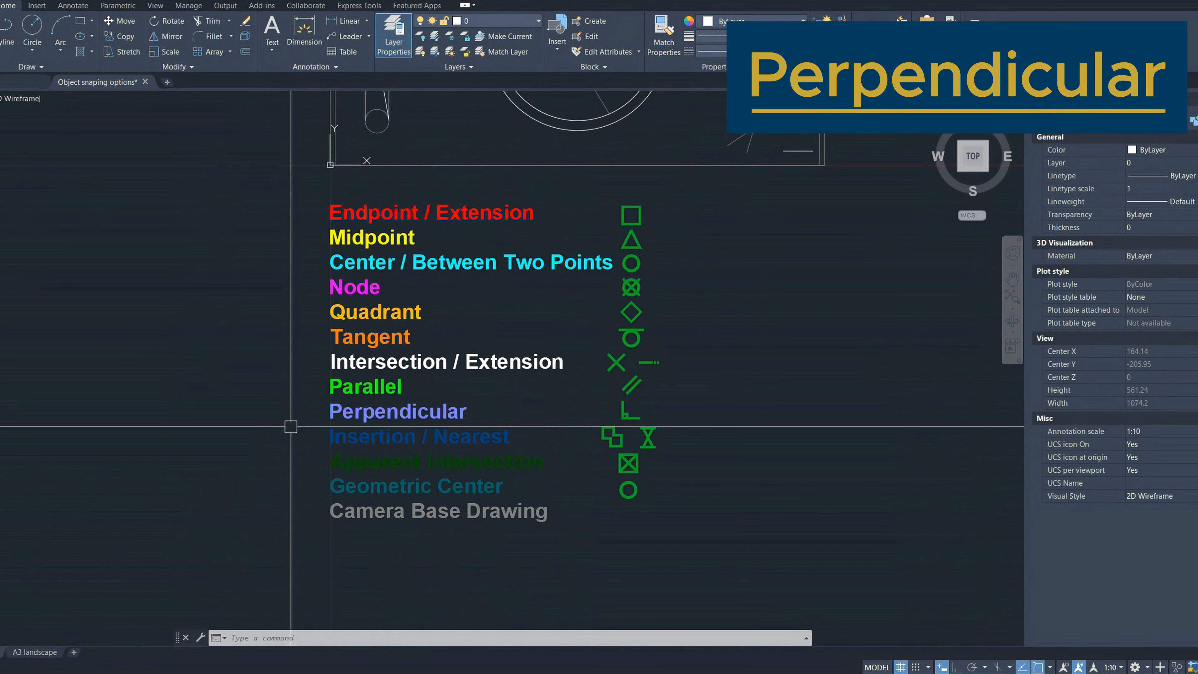
scroll(291, 427, down, 4)
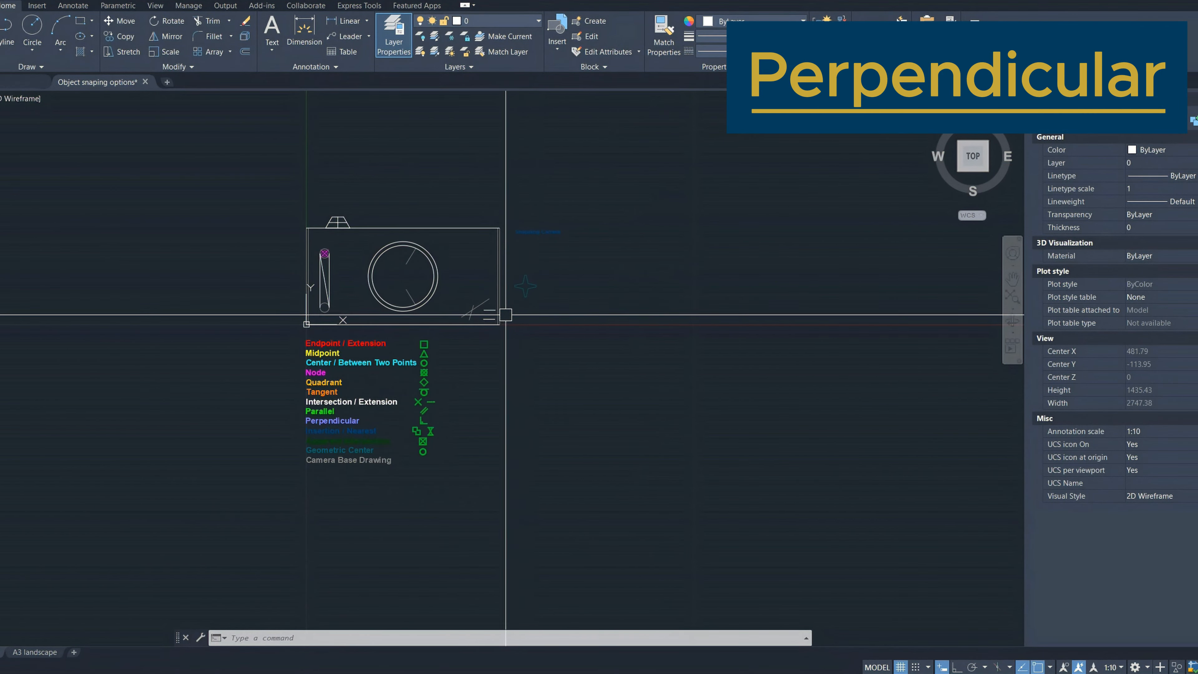
scroll(484, 317, up, 6)
scroll(484, 317, up, 2)
text(l)
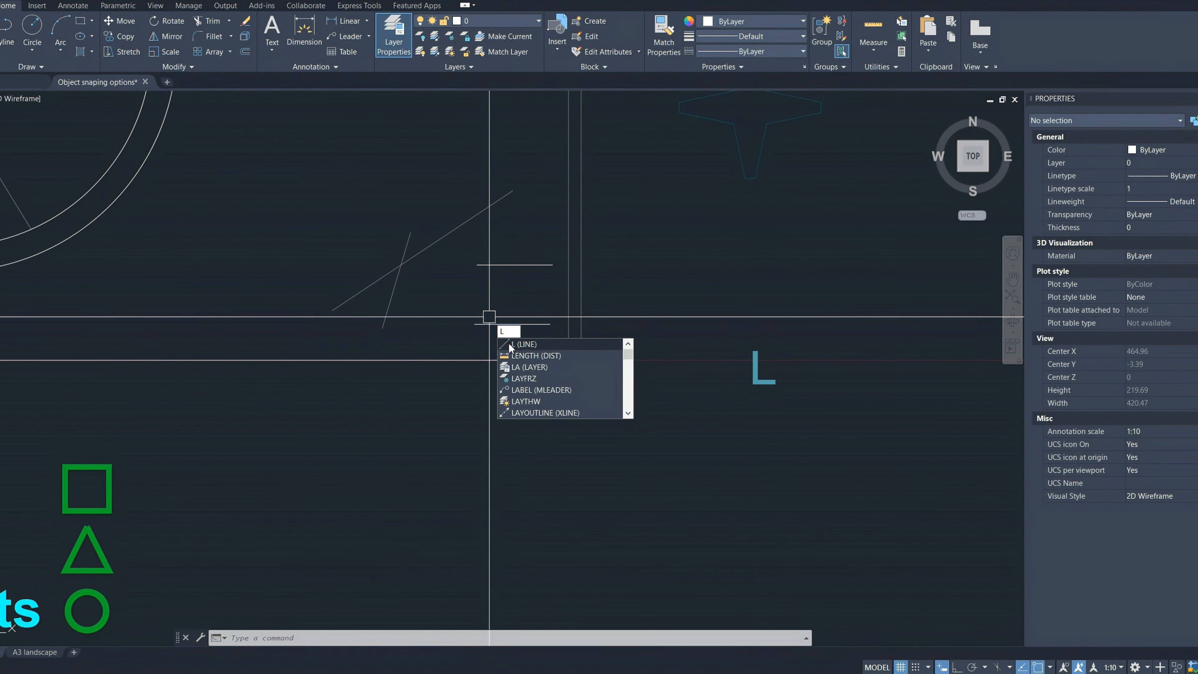
key(Return)
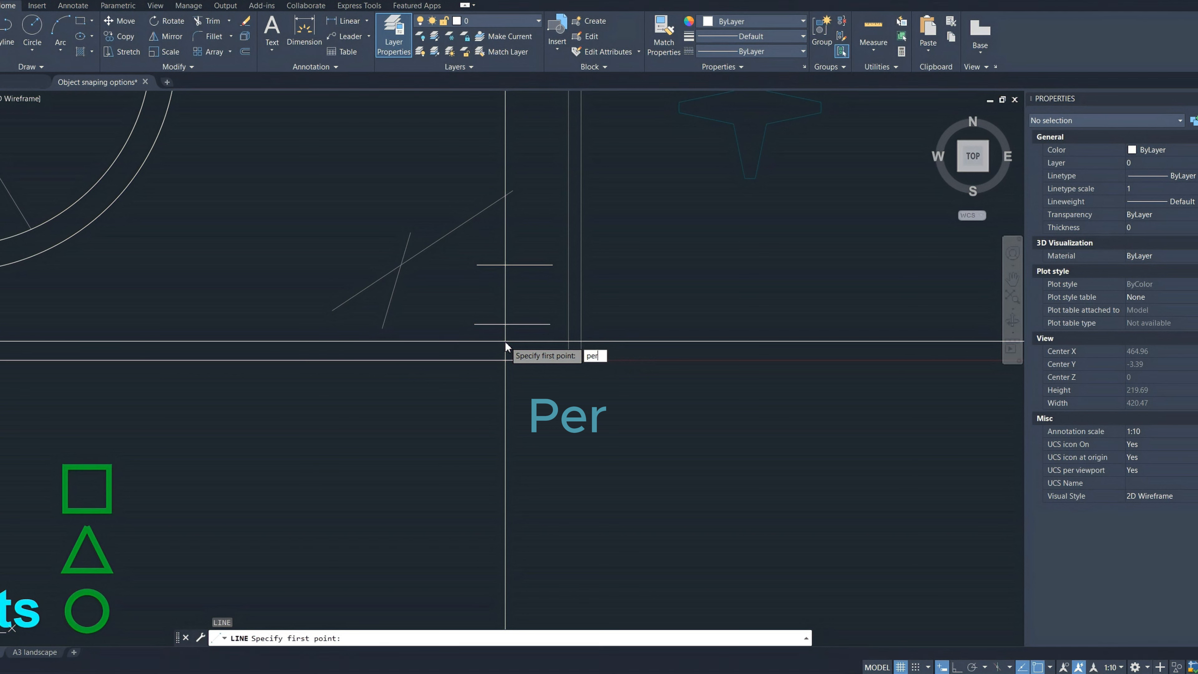
text(per)
key(Return)
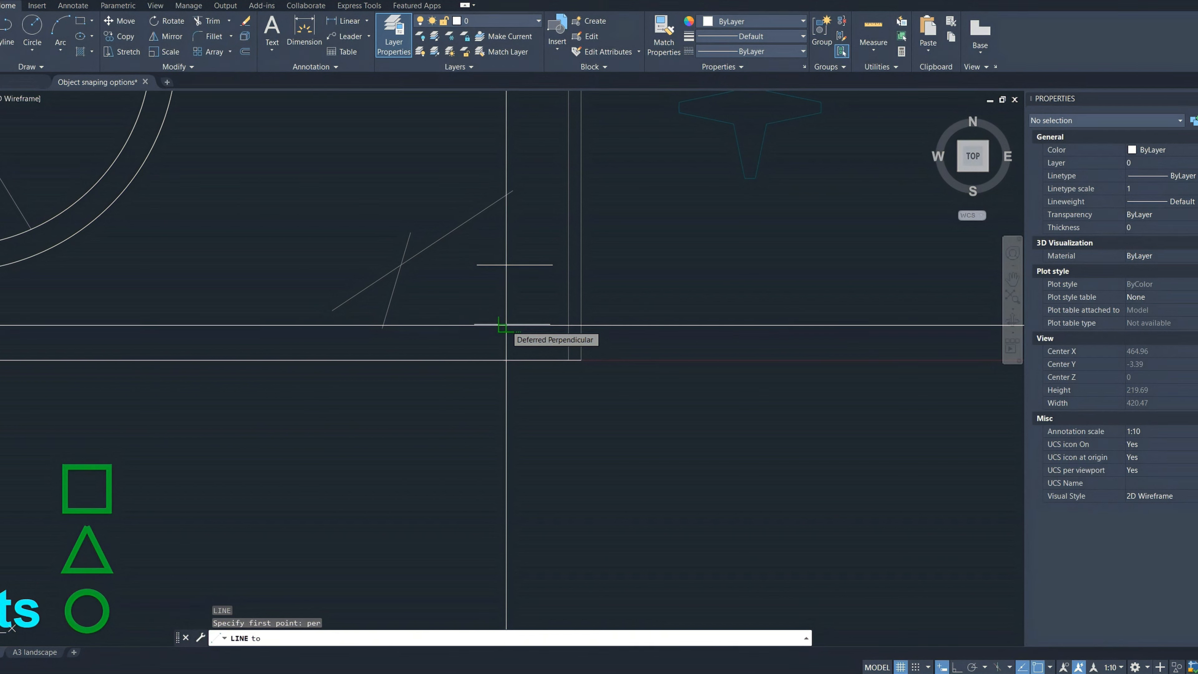
click(506, 325)
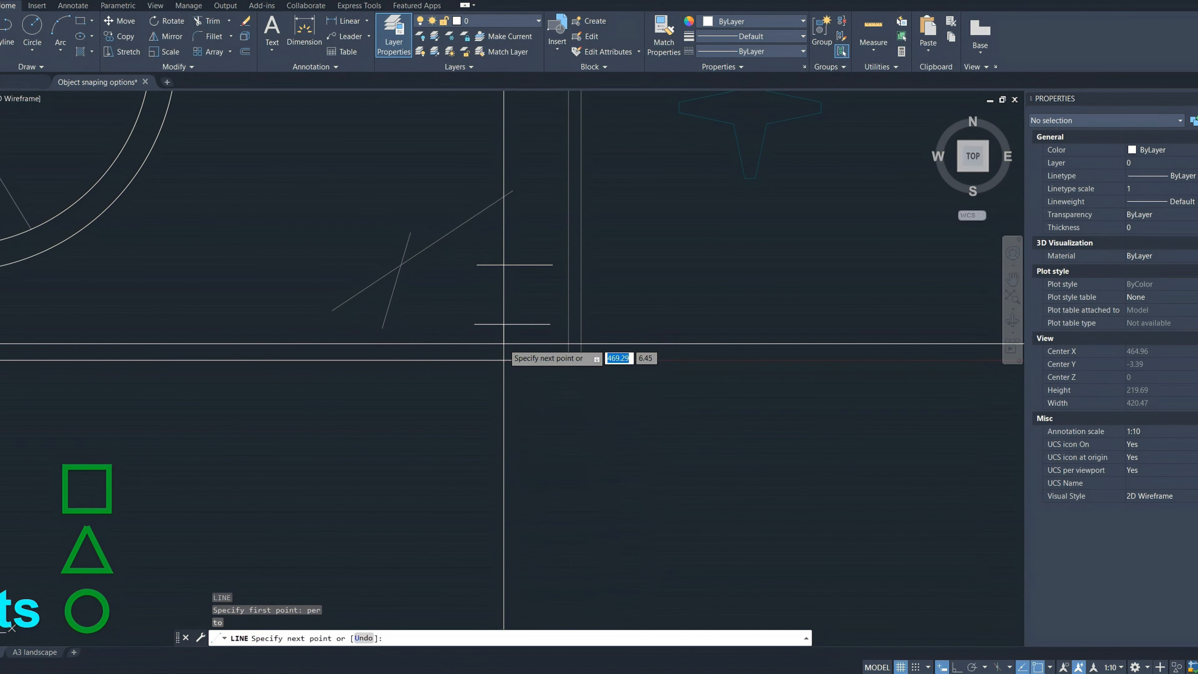
text(1)
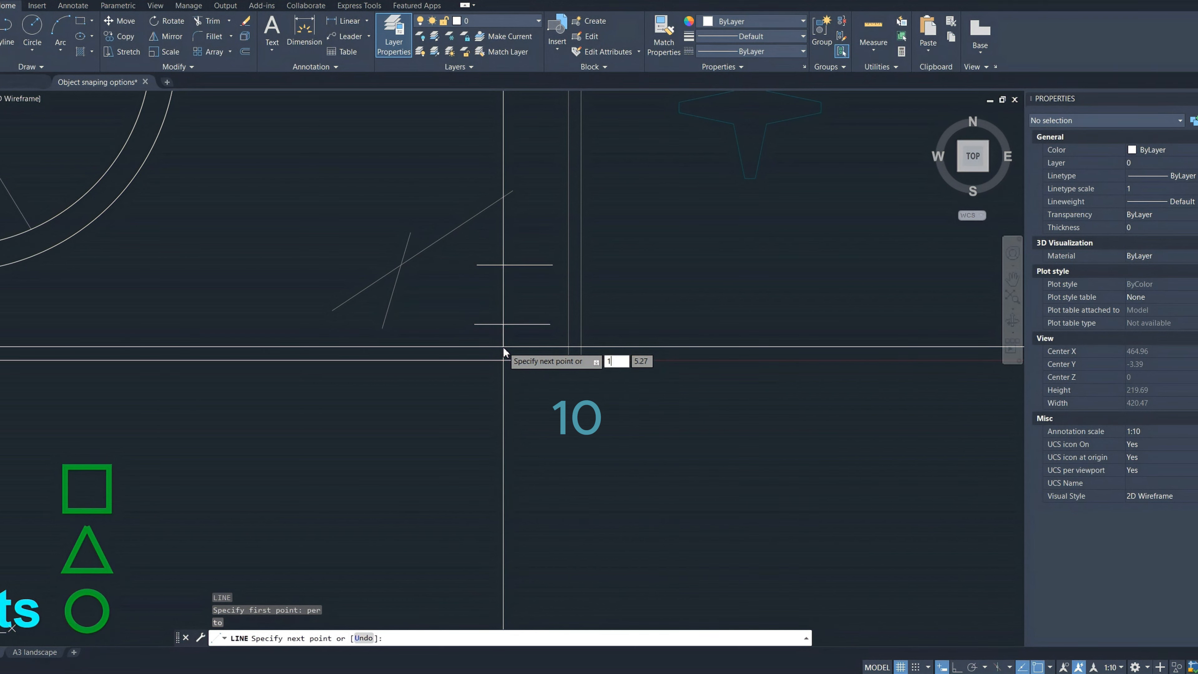
text(0)
key(Return)
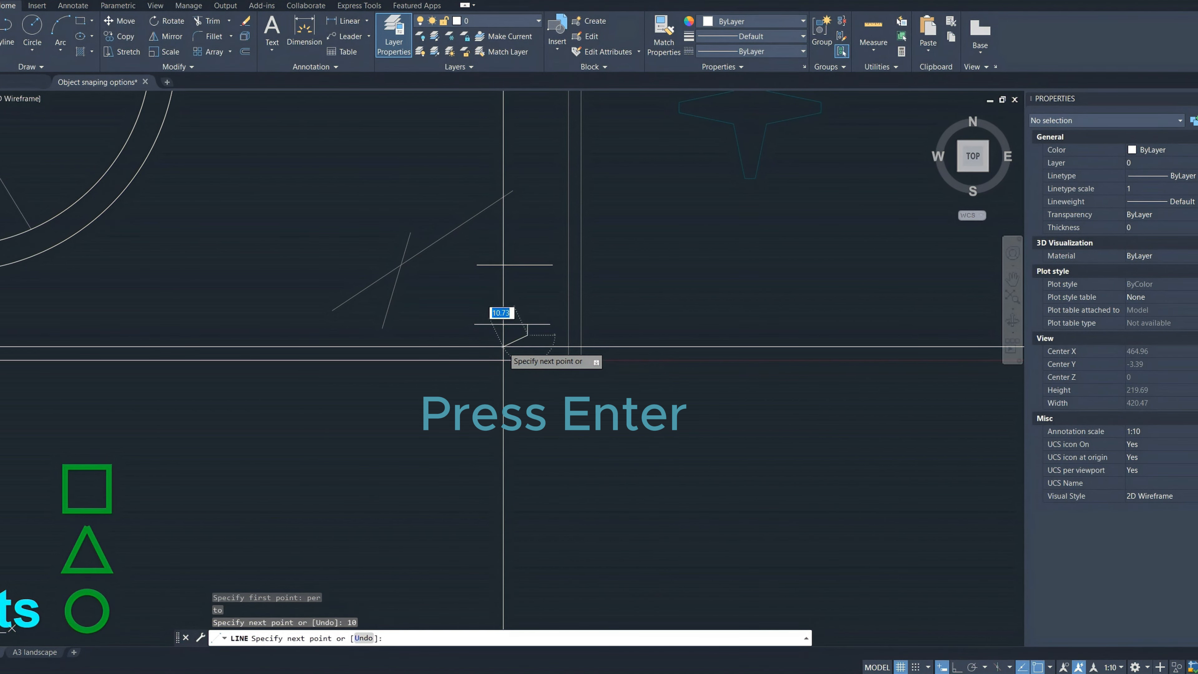
scroll(504, 347, up, 2)
key(Return)
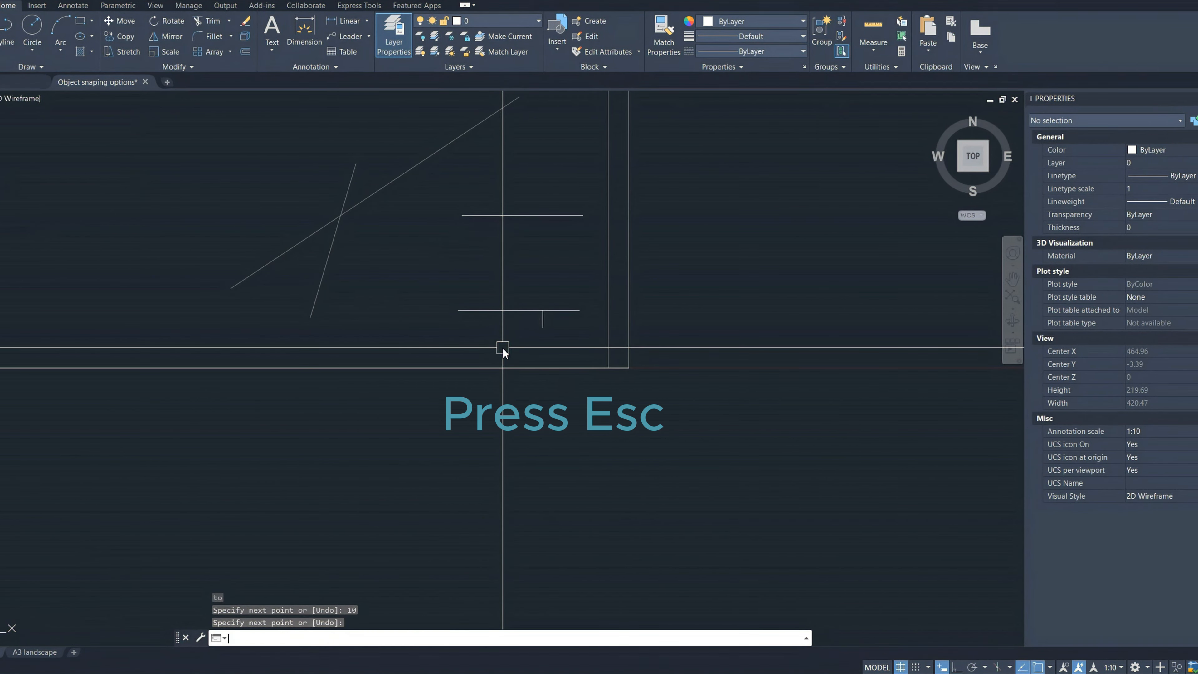
key(Escape)
scroll(534, 329, up, 5)
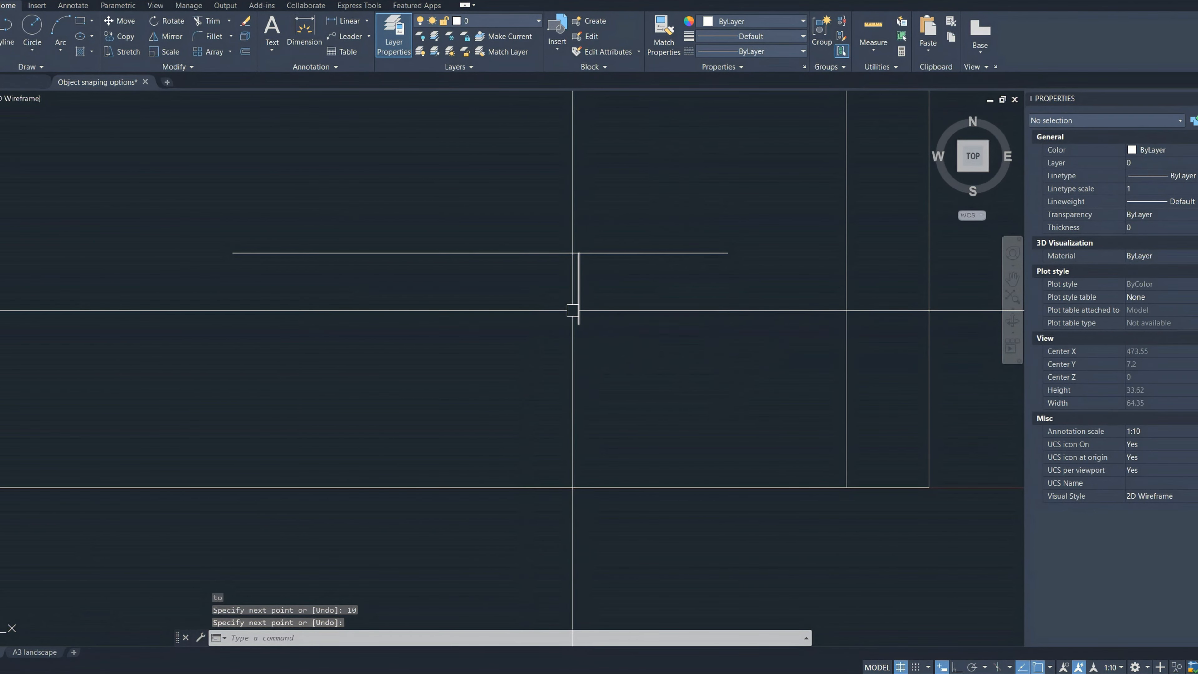
Move the "Snapping Camera" text by its top-left insertion point onto the camera body's top edge, using the Nearest snap override
scroll(591, 308, down, 4)
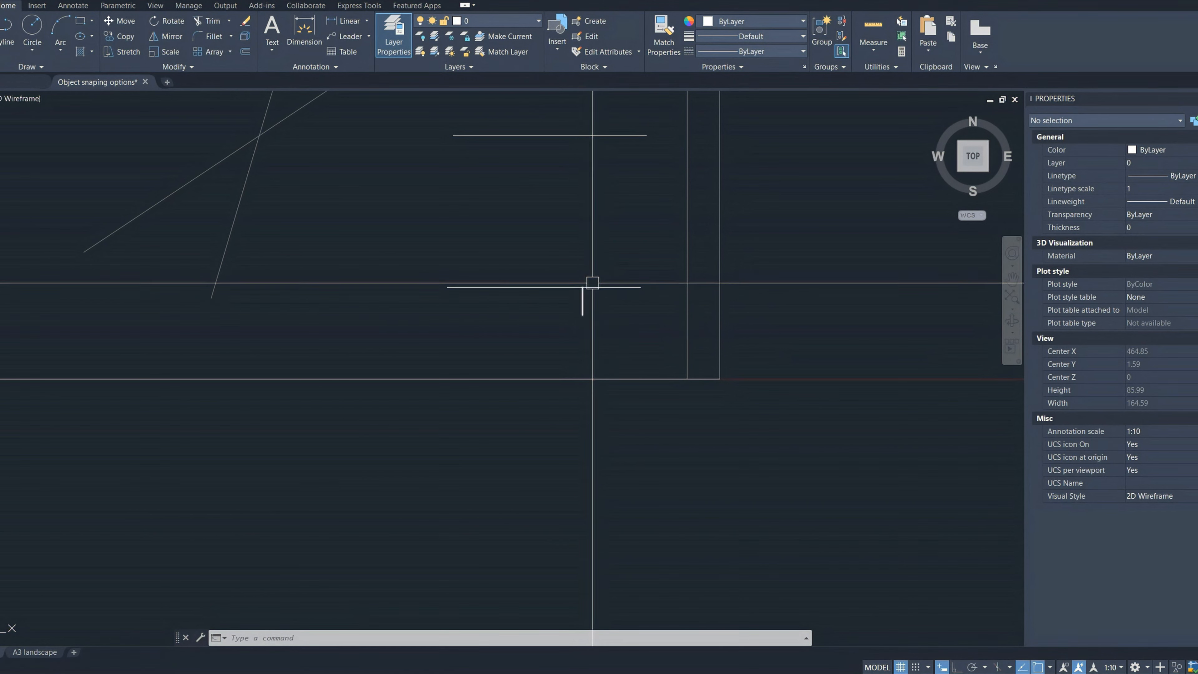
scroll(582, 299, down, 2)
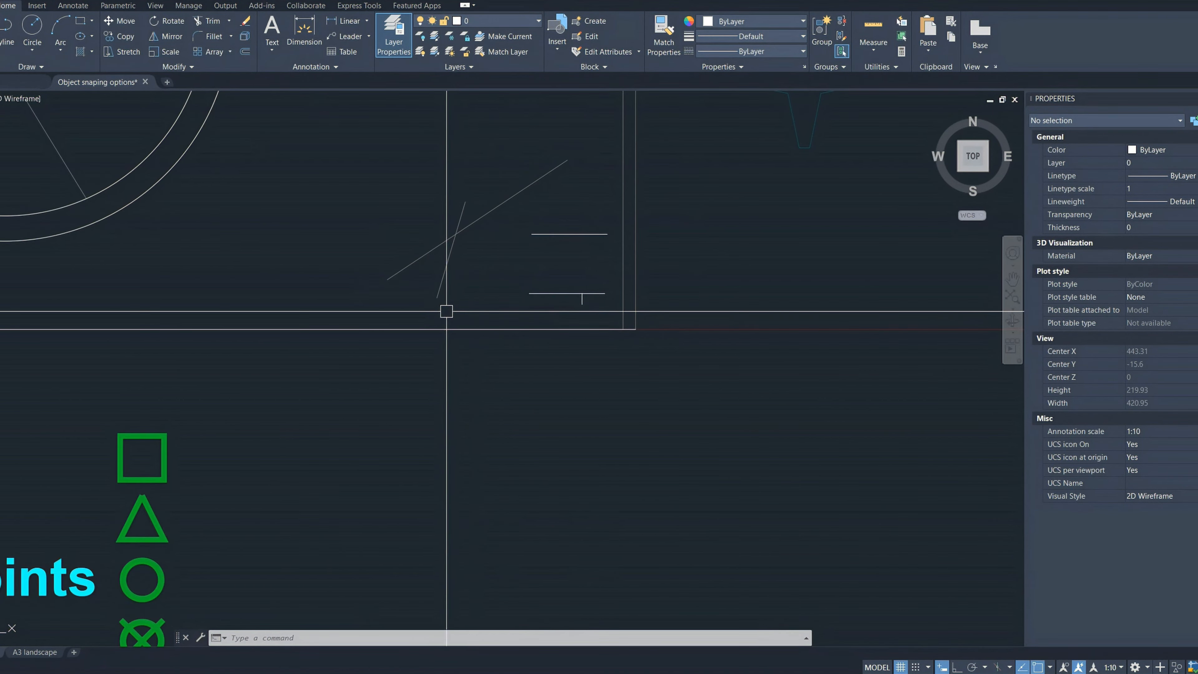
scroll(656, 378, down, 1)
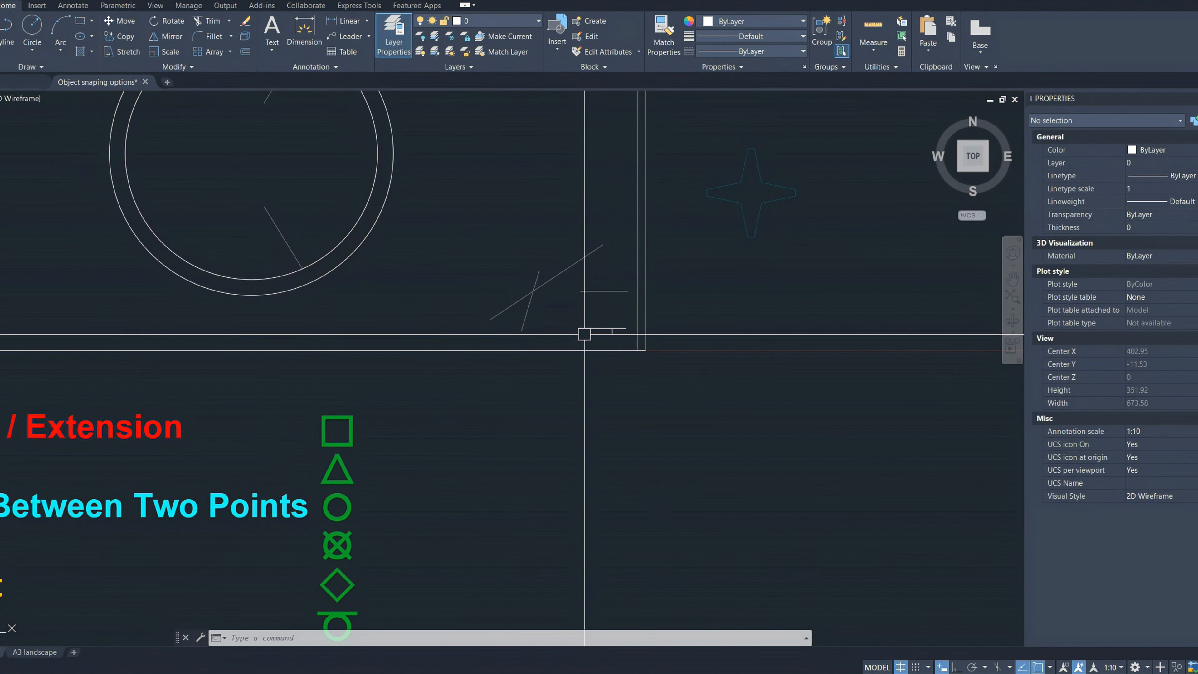
scroll(581, 335, down, 3)
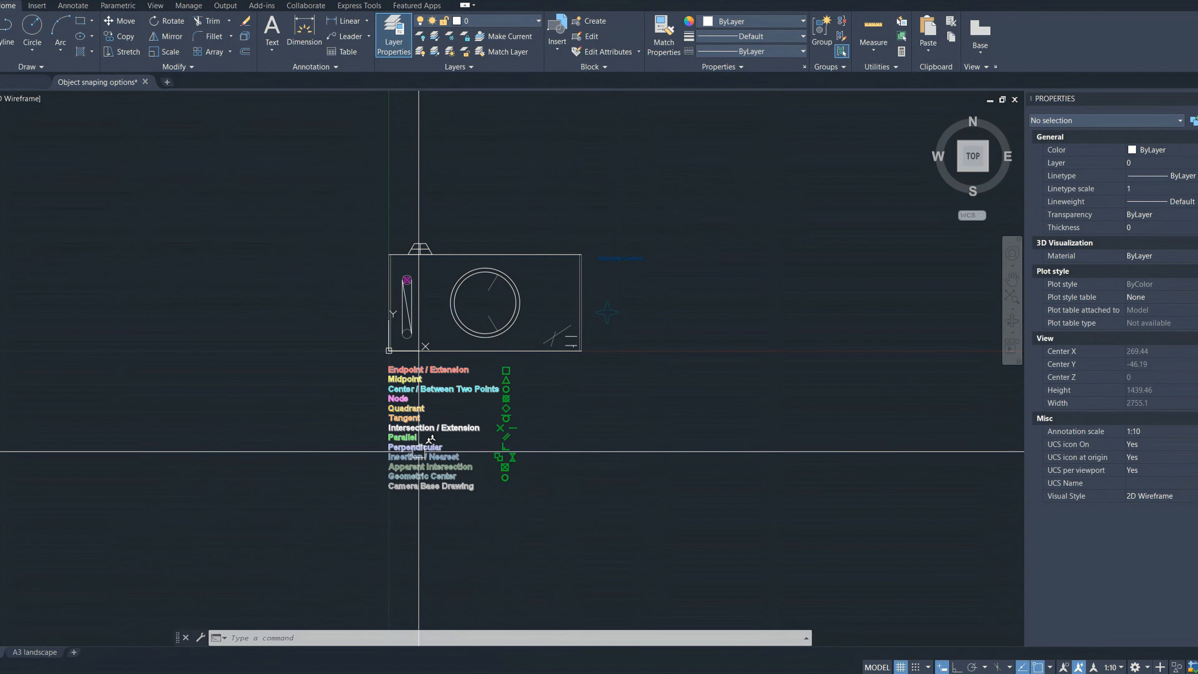
scroll(397, 460, up, 1)
scroll(397, 460, up, 1)
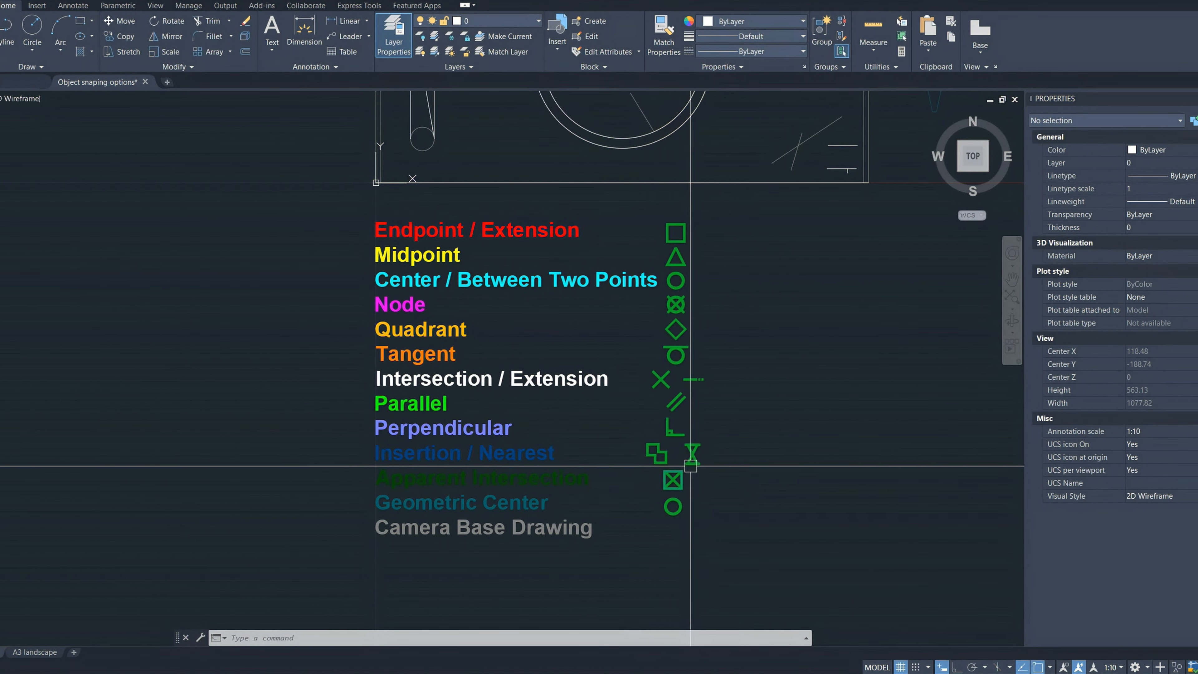
scroll(712, 467, down, 4)
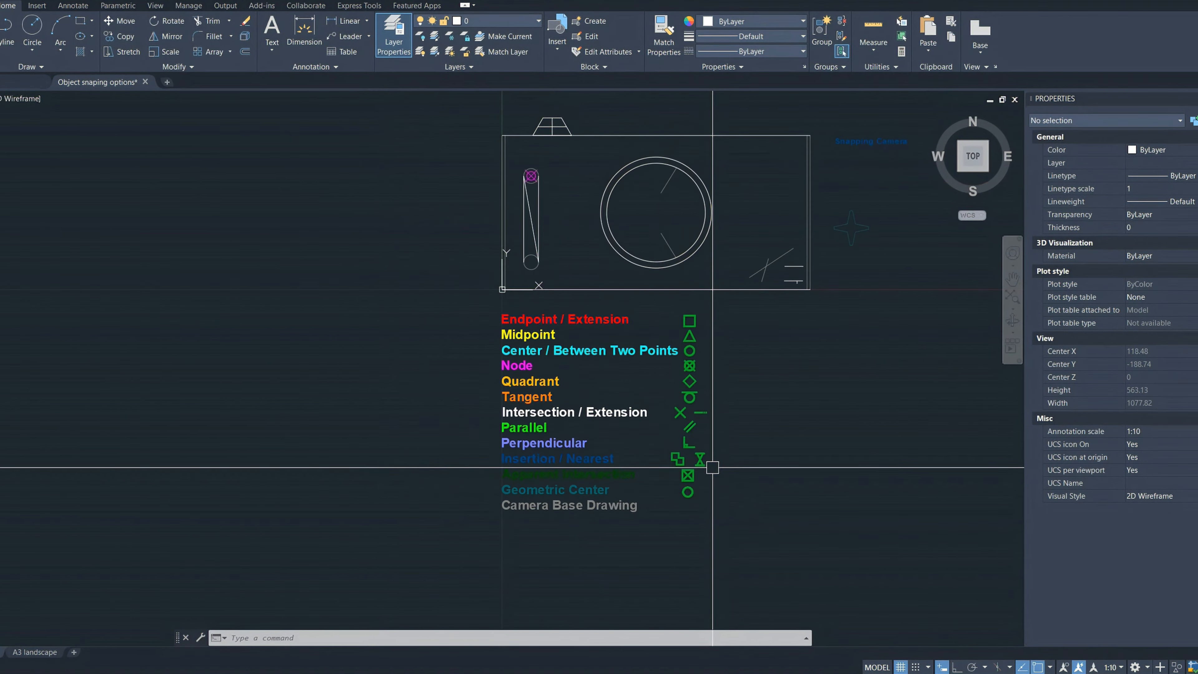
scroll(815, 288, up, 4)
click(802, 262)
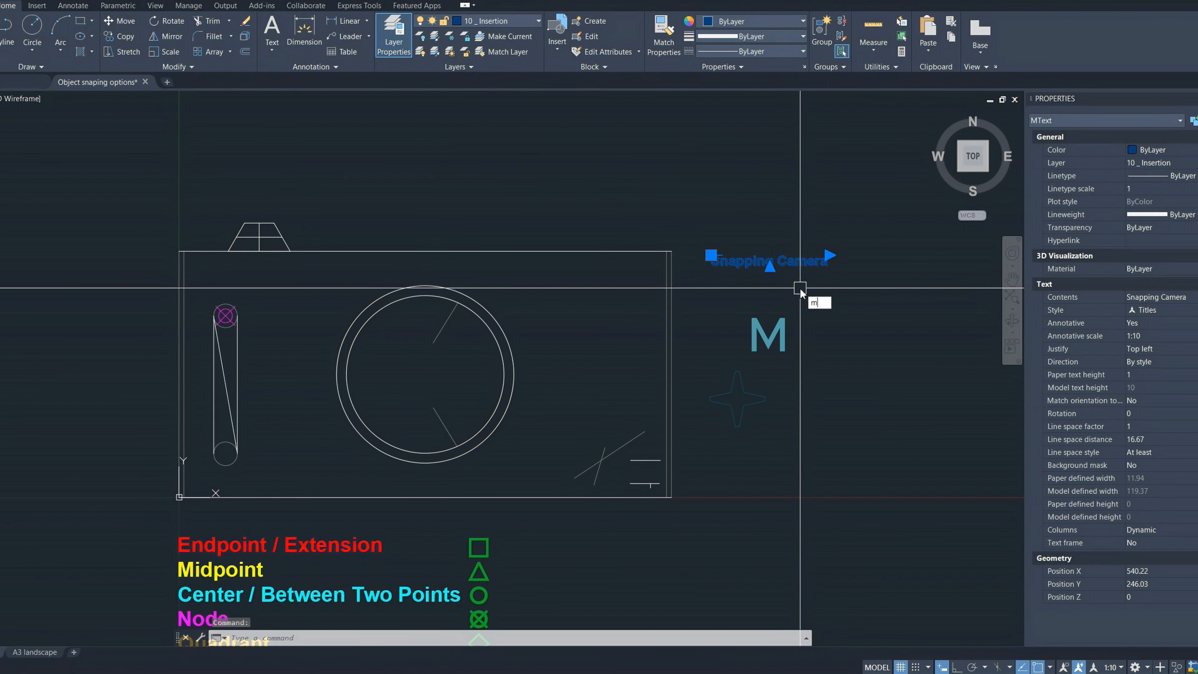
click(831, 315)
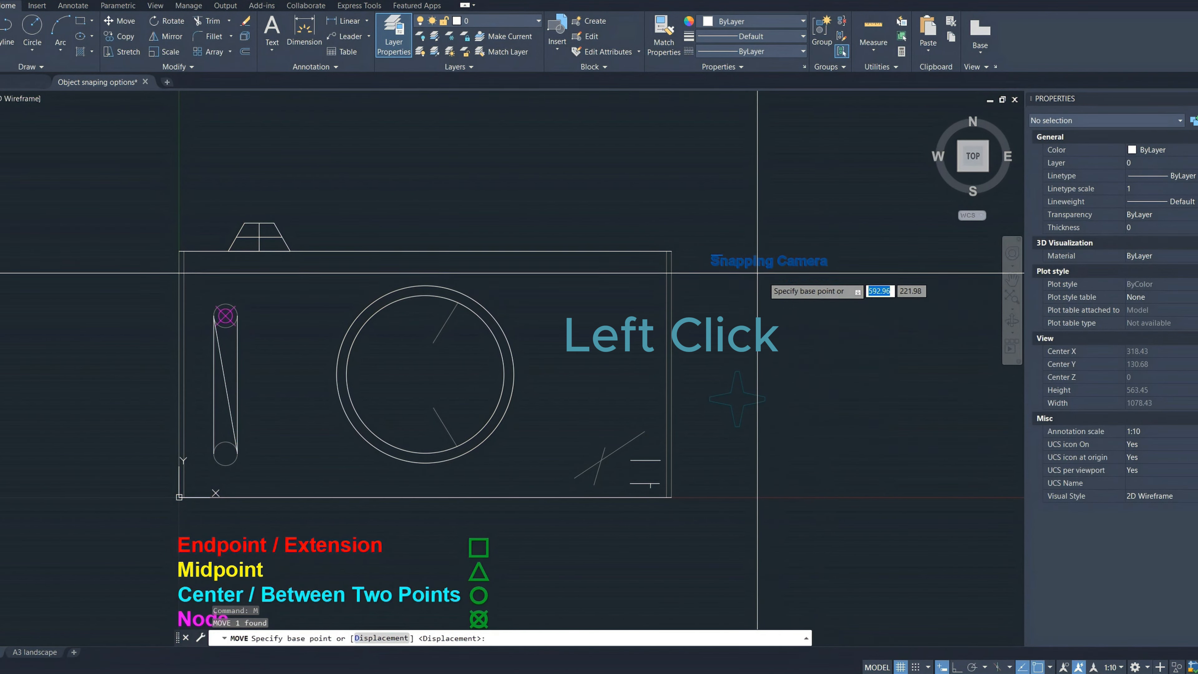
click(710, 253)
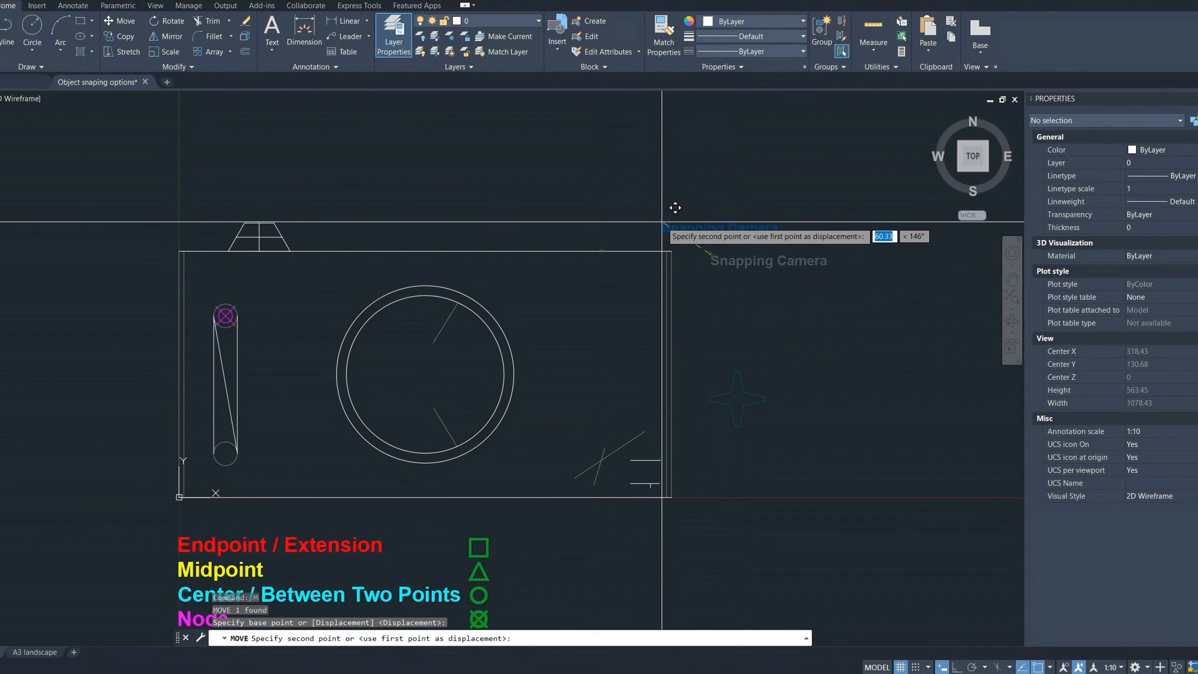
scroll(675, 208, up, 2)
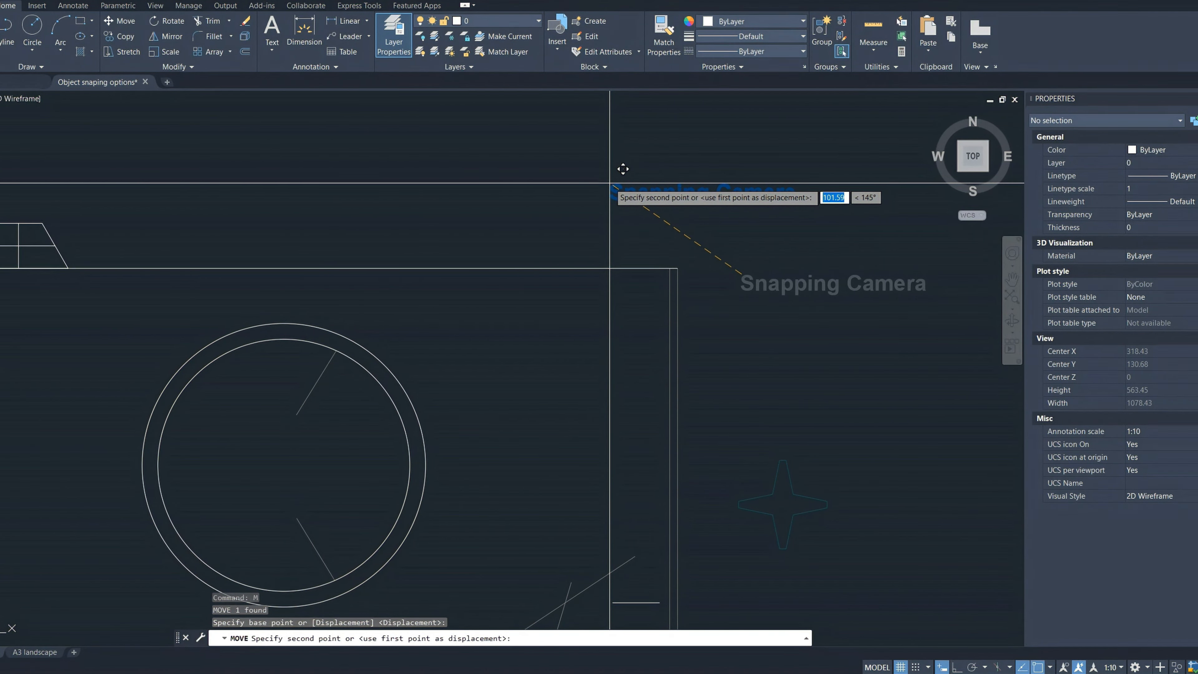
text(nea)
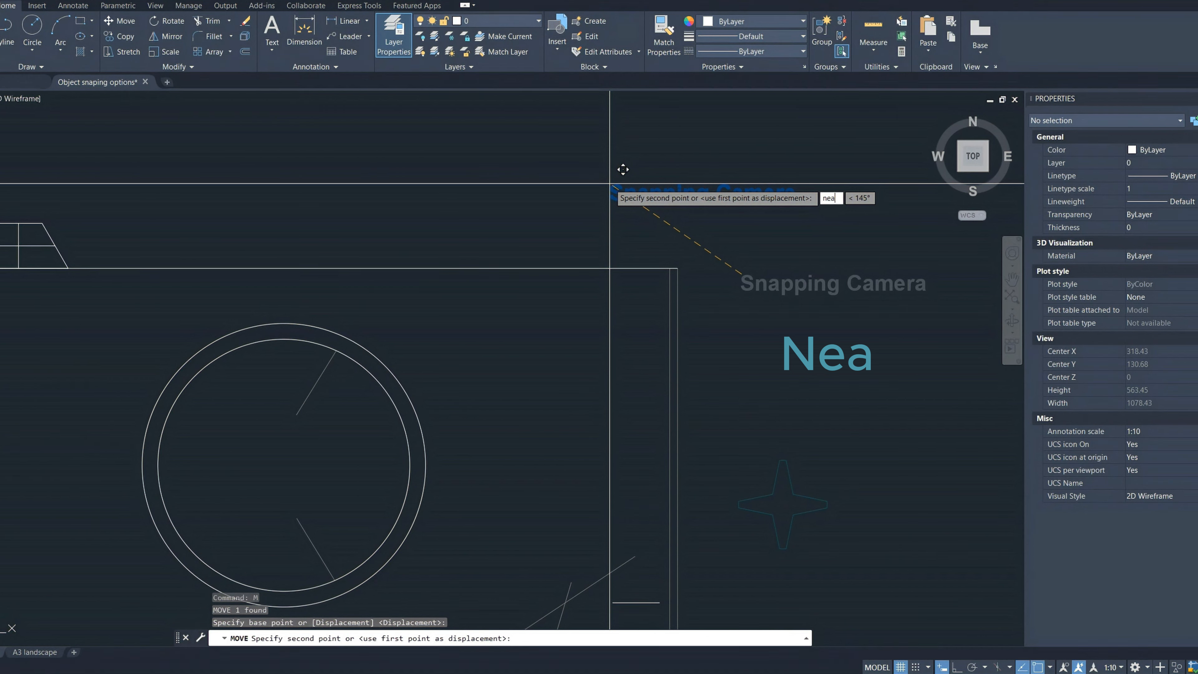
key(Return)
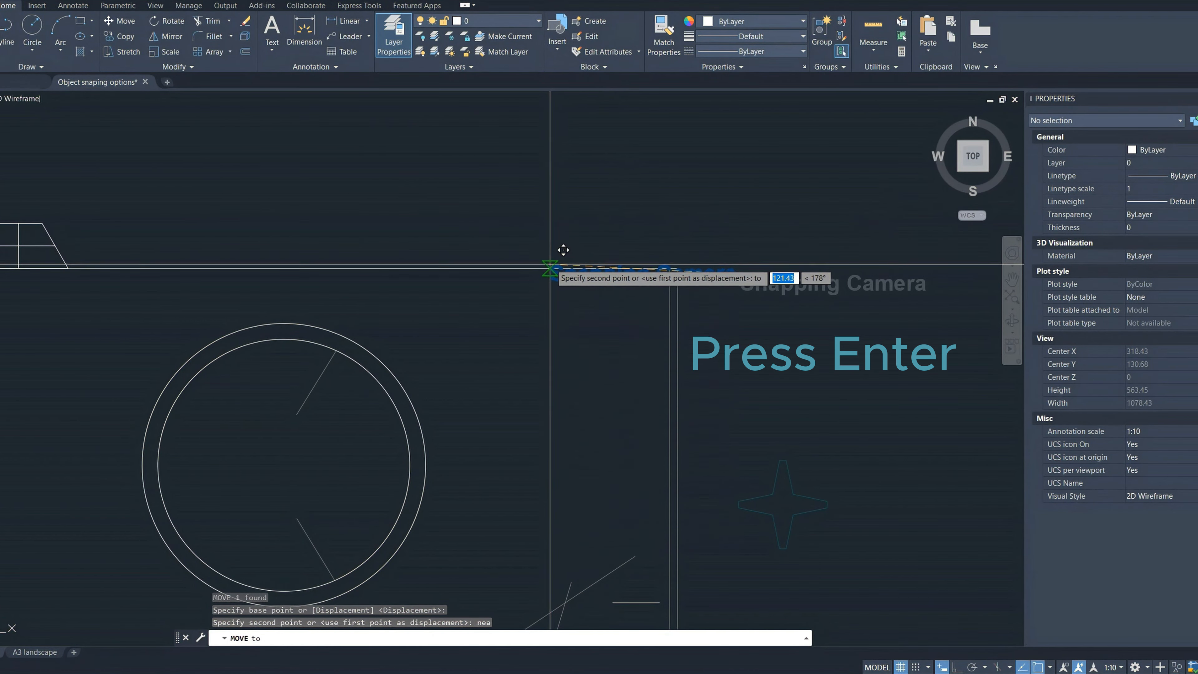
click(454, 269)
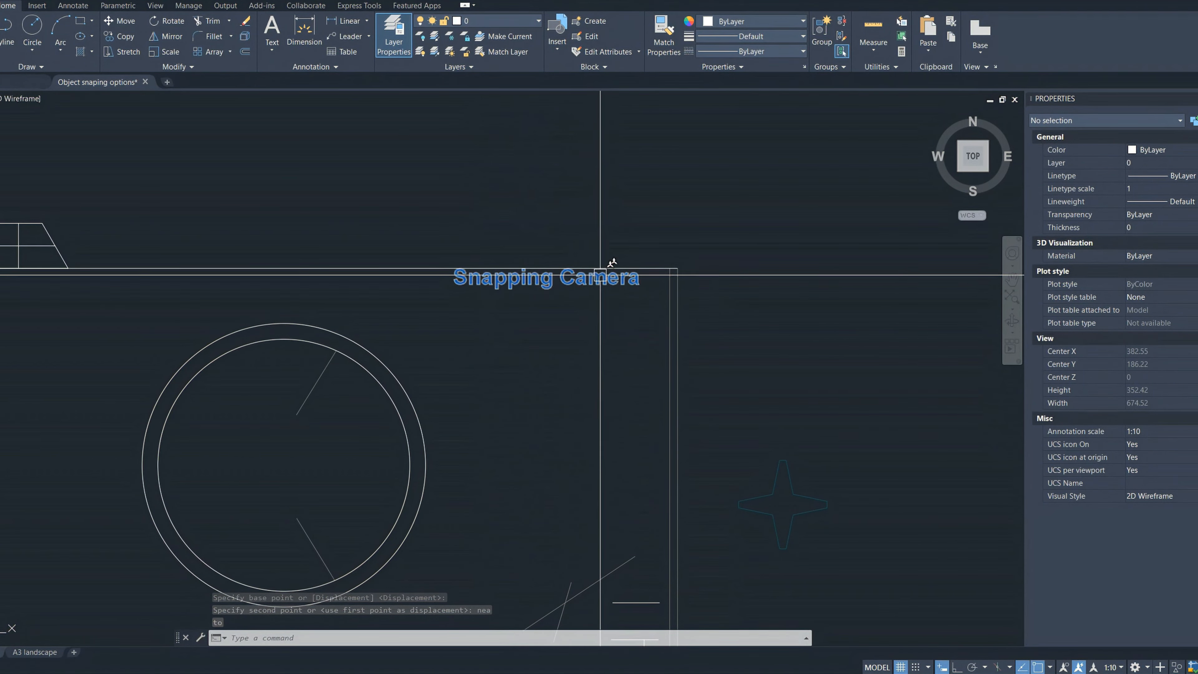
Draw a circle centred on the apparent intersection of the lens's two slanted lines, with its radius snapped to the lower line's inner endpoint
scroll(704, 232, down, 6)
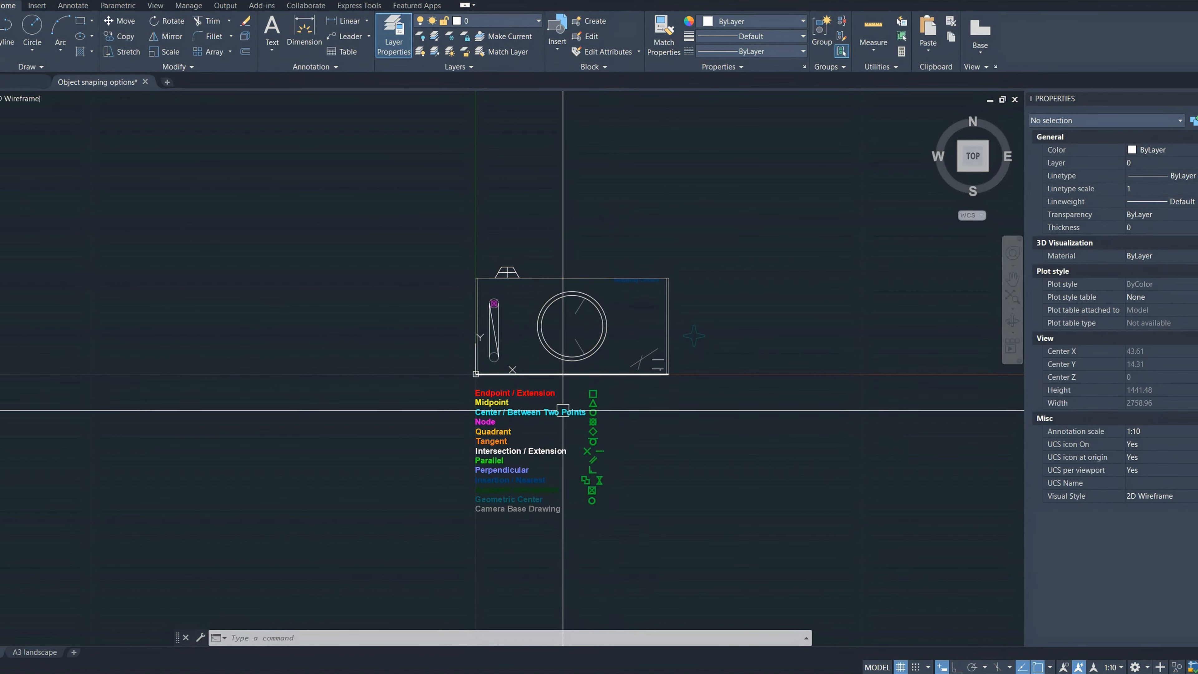
scroll(490, 481, up, 4)
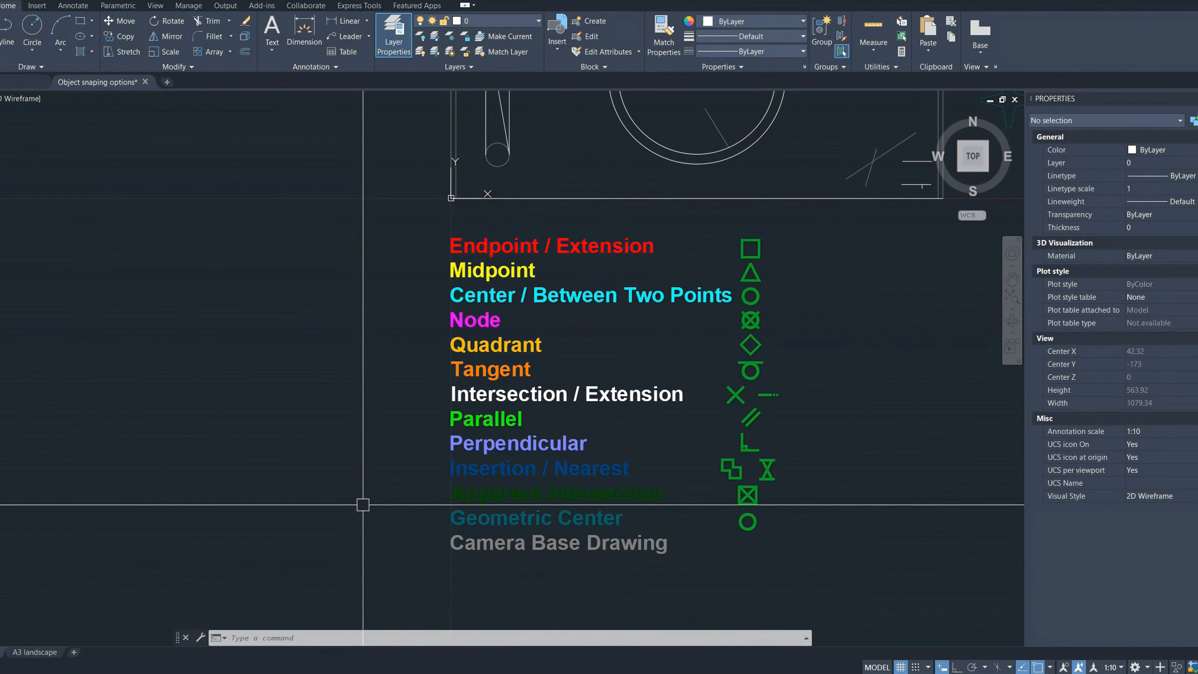
scroll(377, 510, down, 2)
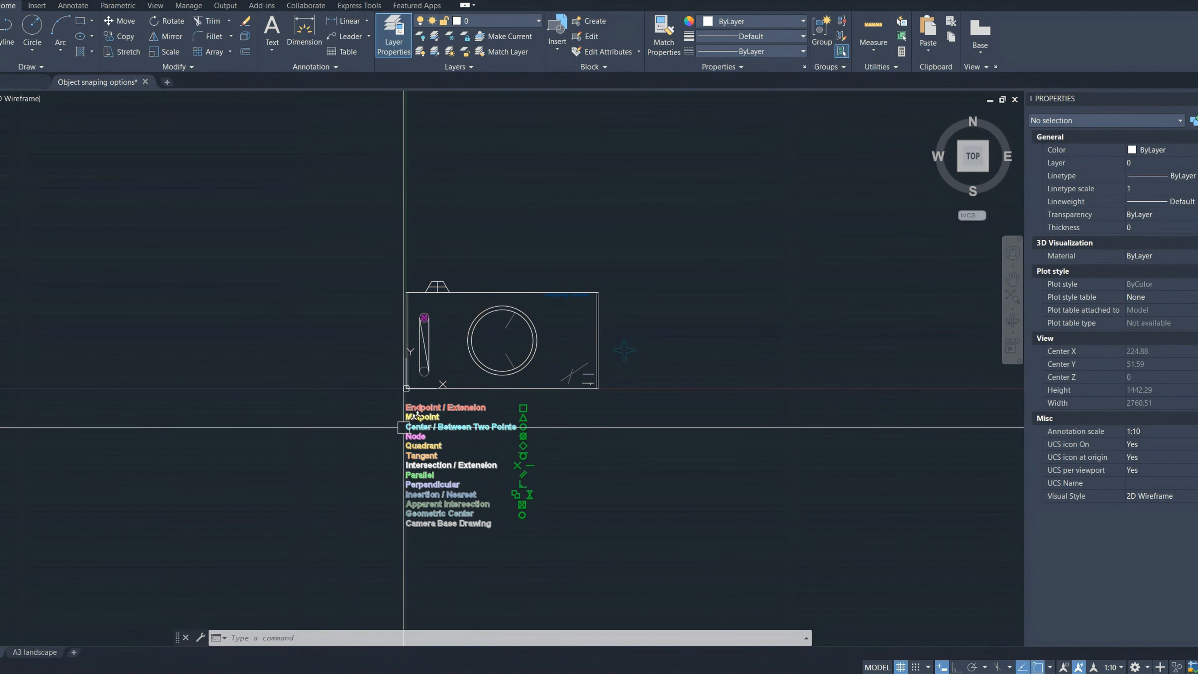
scroll(400, 416, up, 2)
scroll(572, 298, up, 2)
text(C)
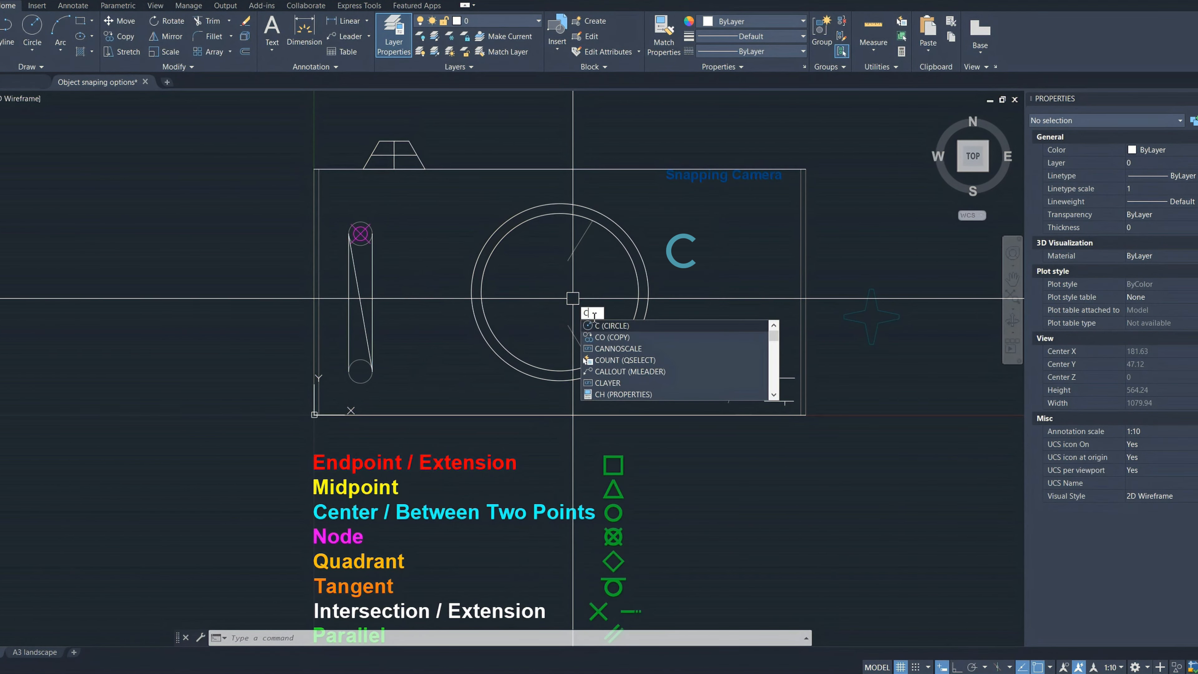
click(600, 326)
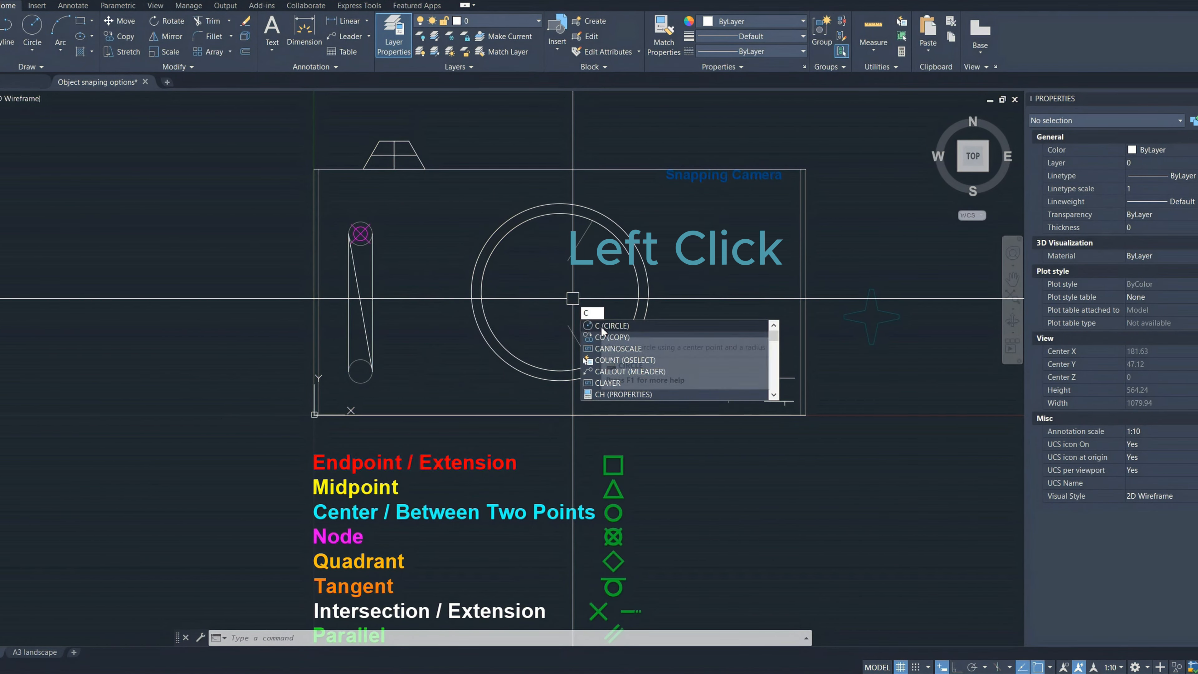
scroll(582, 317, down, 2)
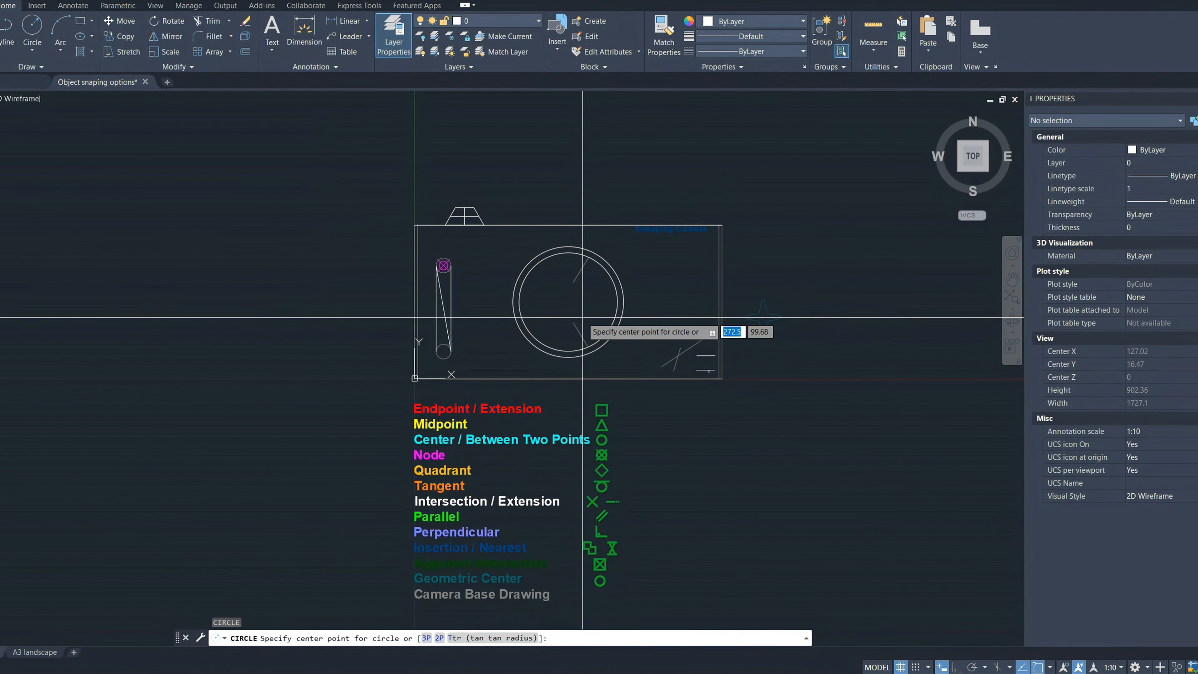
text(app)
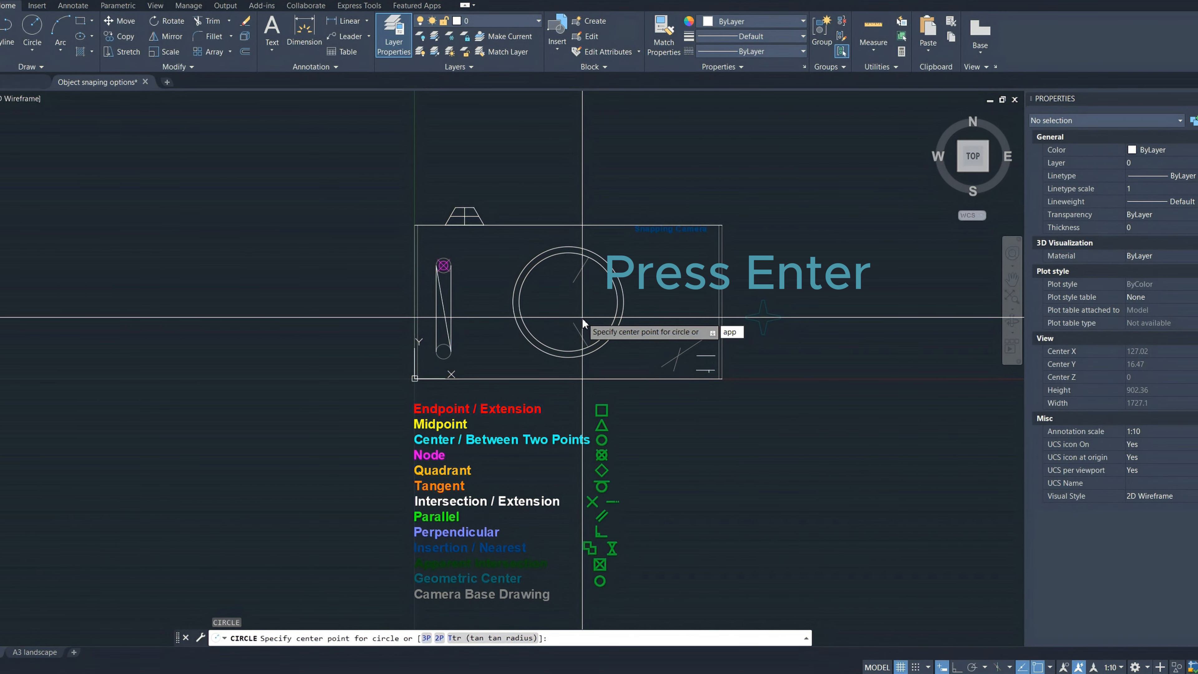
key(Return)
scroll(583, 317, up, 2)
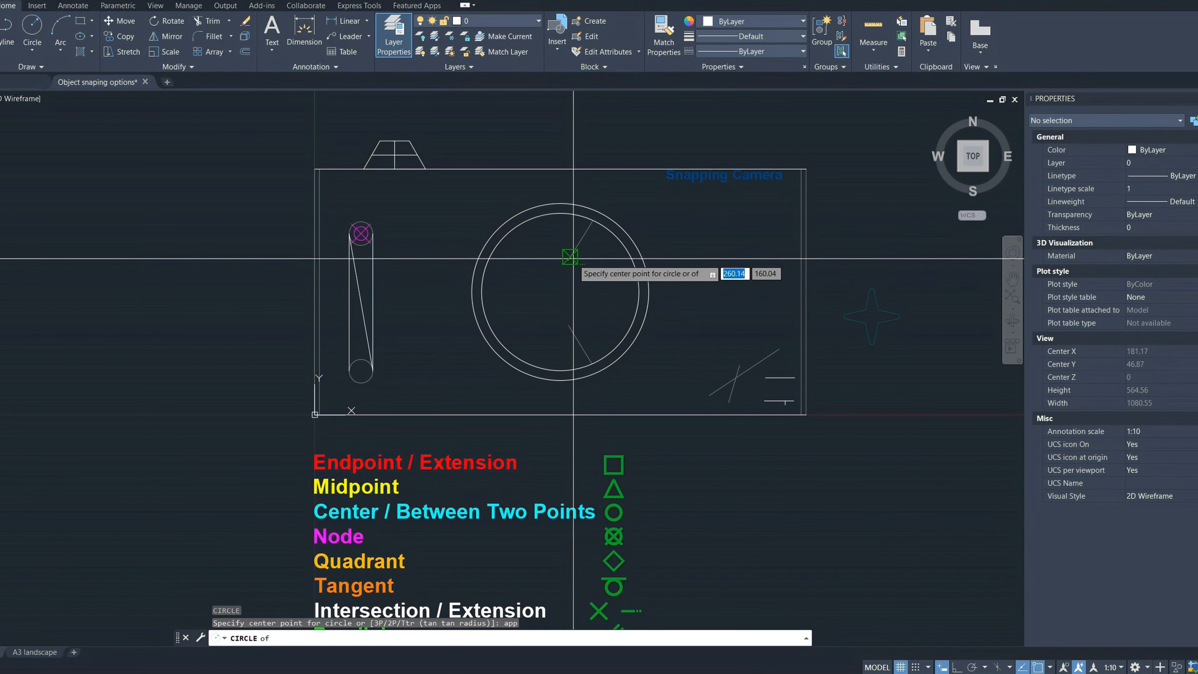
click(576, 248)
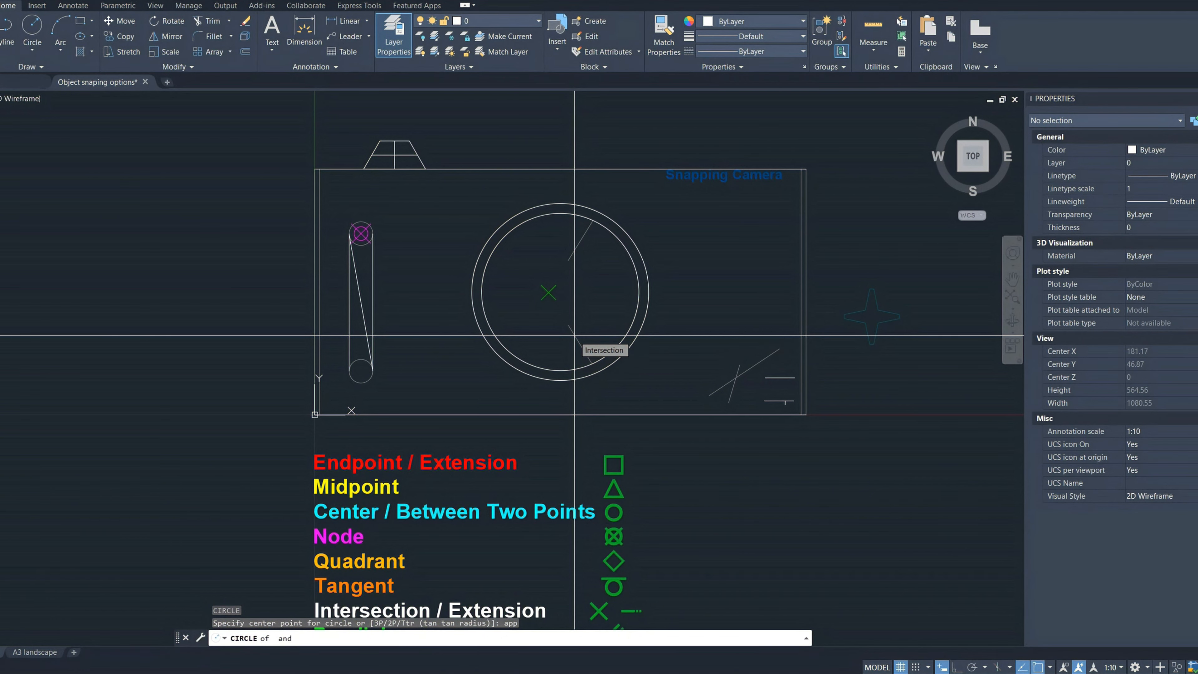
click(574, 335)
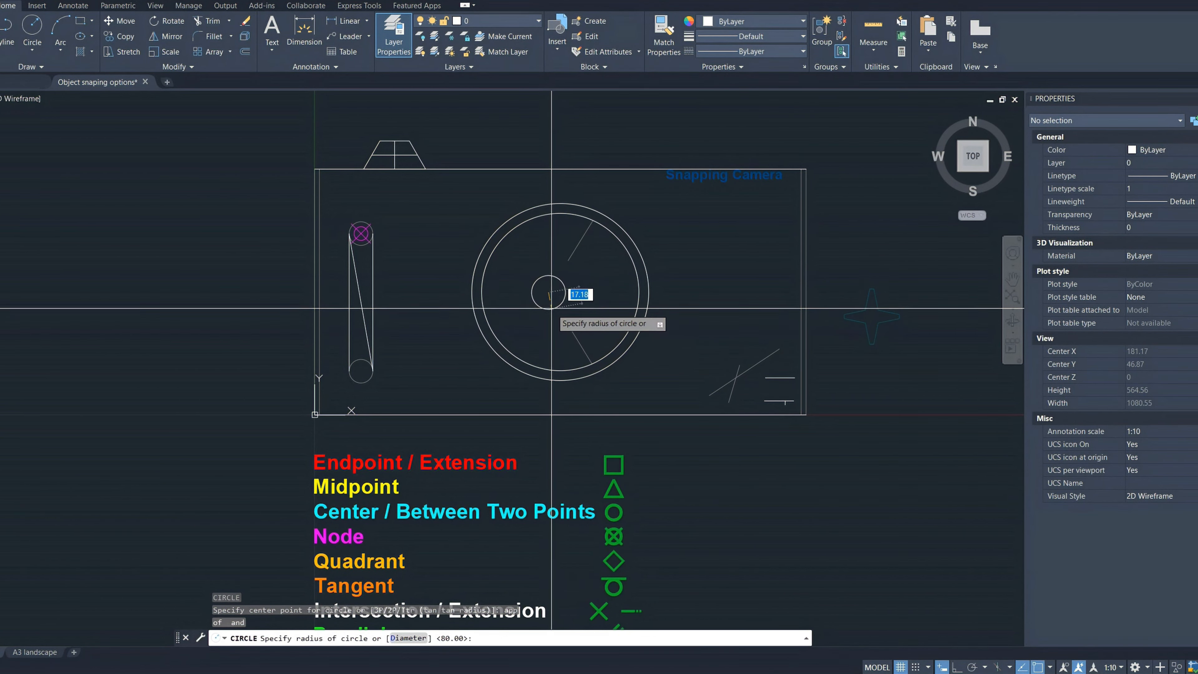
scroll(569, 303, up, 2)
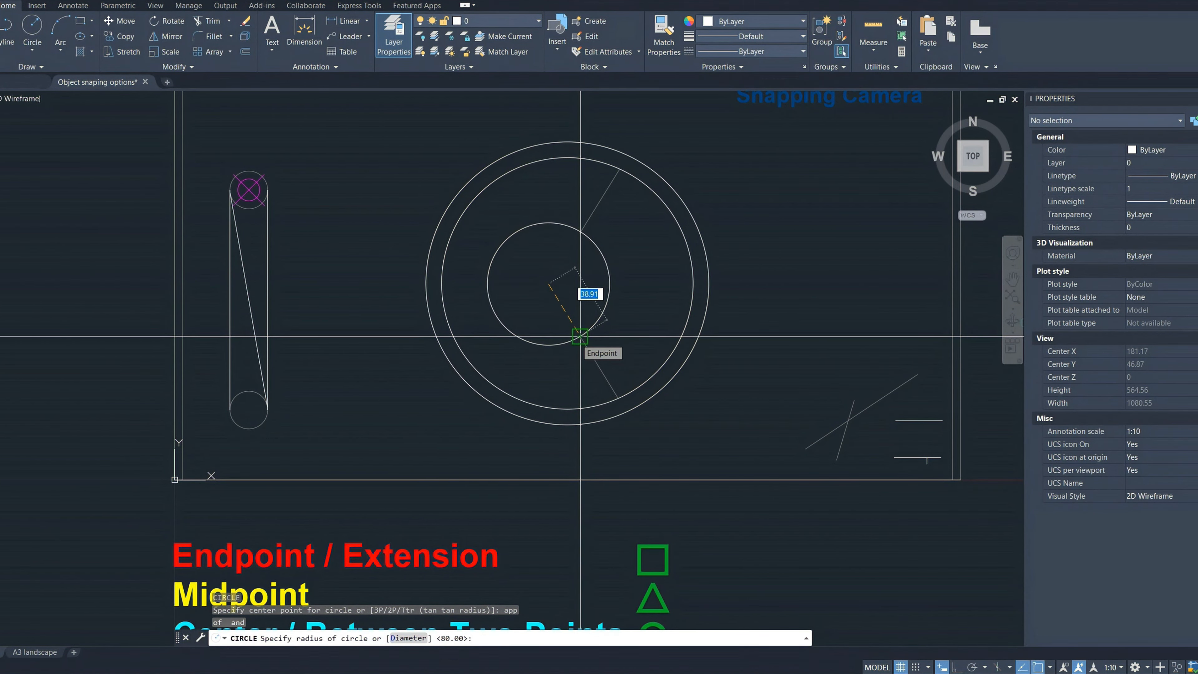
click(580, 336)
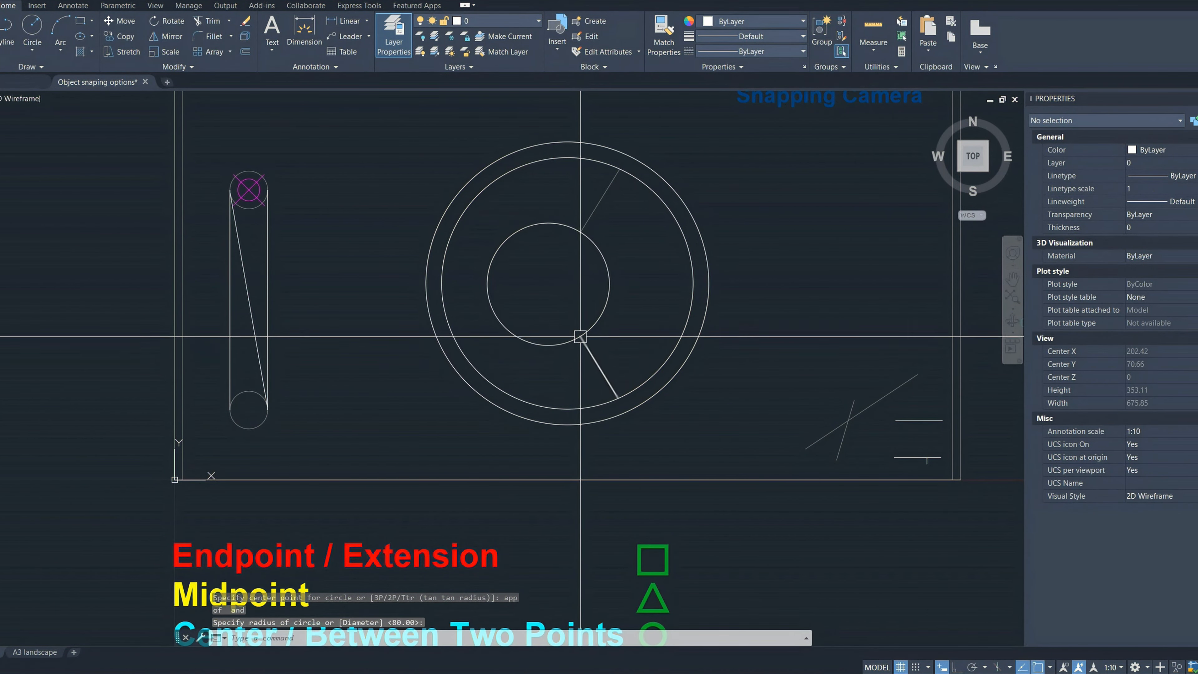
key(Escape)
click(586, 346)
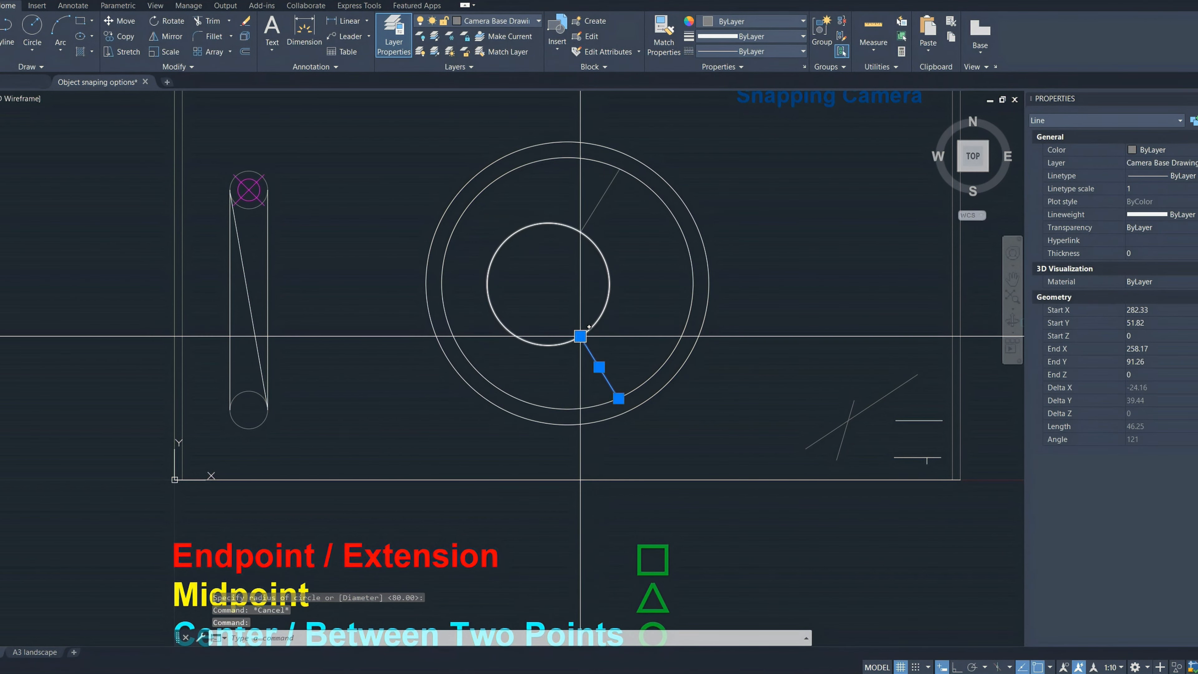
click(519, 230)
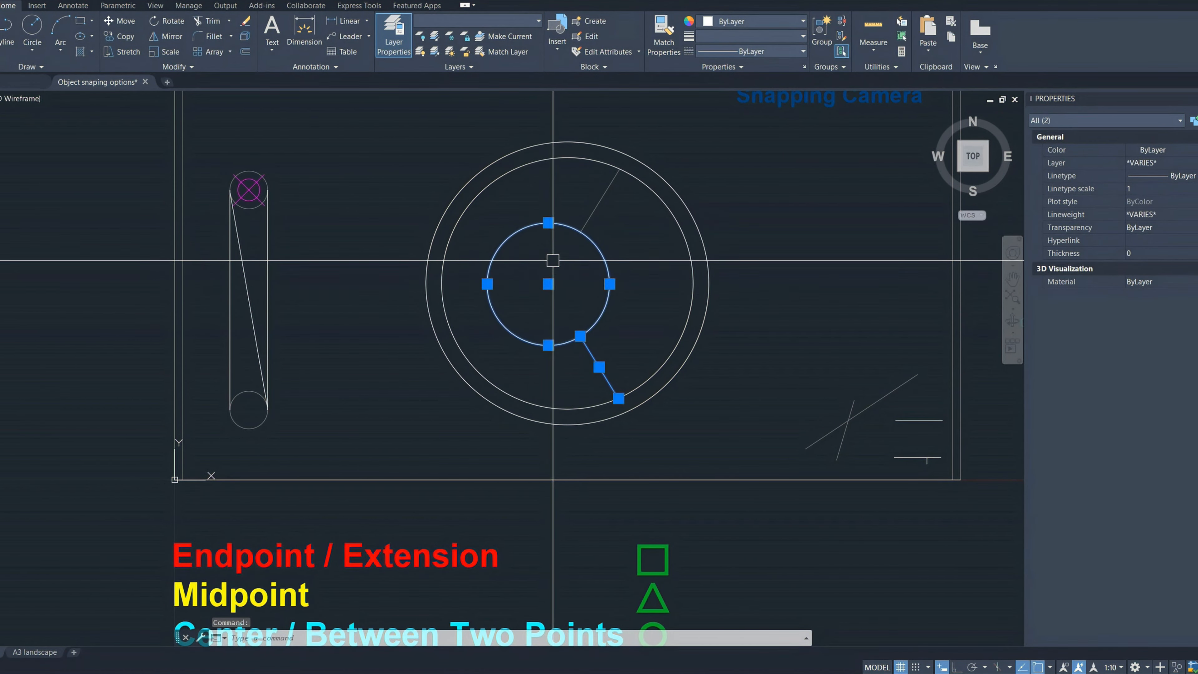
key(Escape)
Lengthen both slanted lines from their inner endpoints across the small circle so that they cross at its center
click(585, 228)
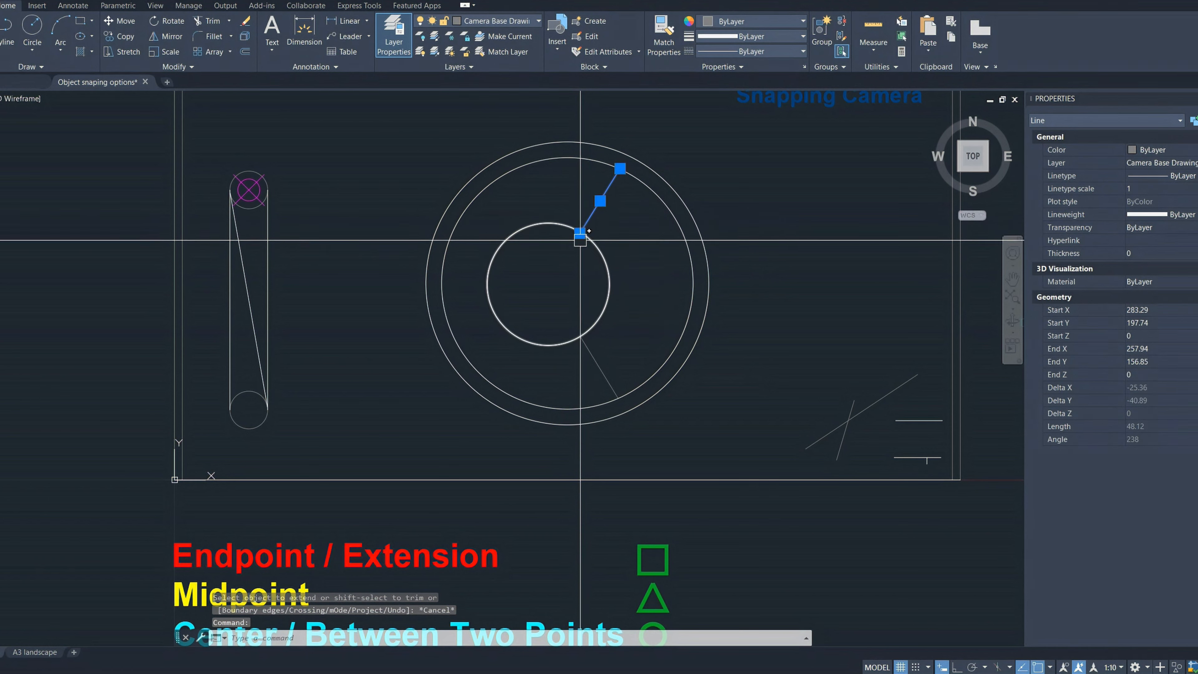
mouse_move(579, 233)
click(601, 271)
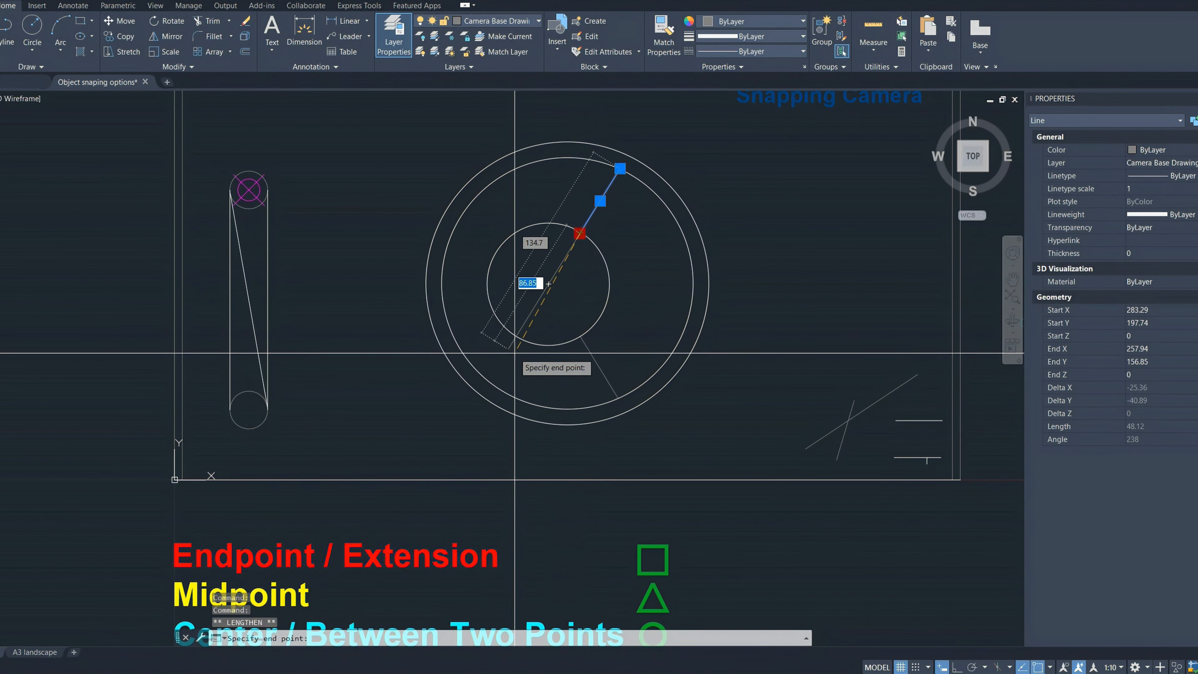
click(506, 364)
click(586, 347)
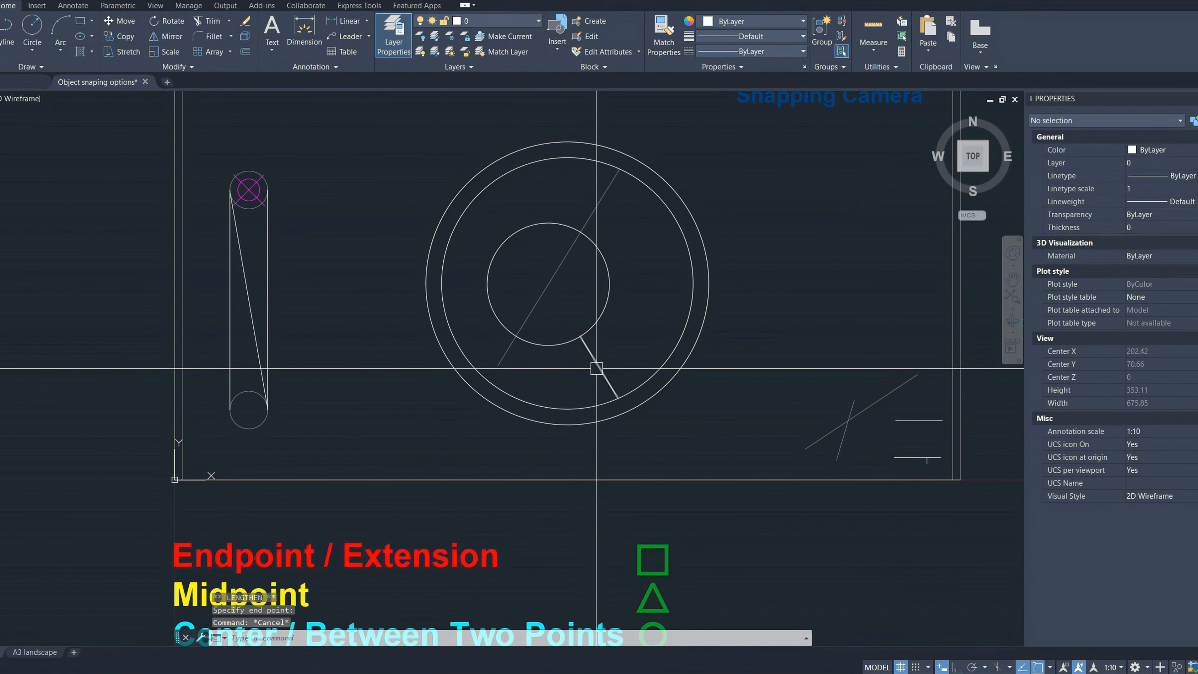
mouse_move(580, 336)
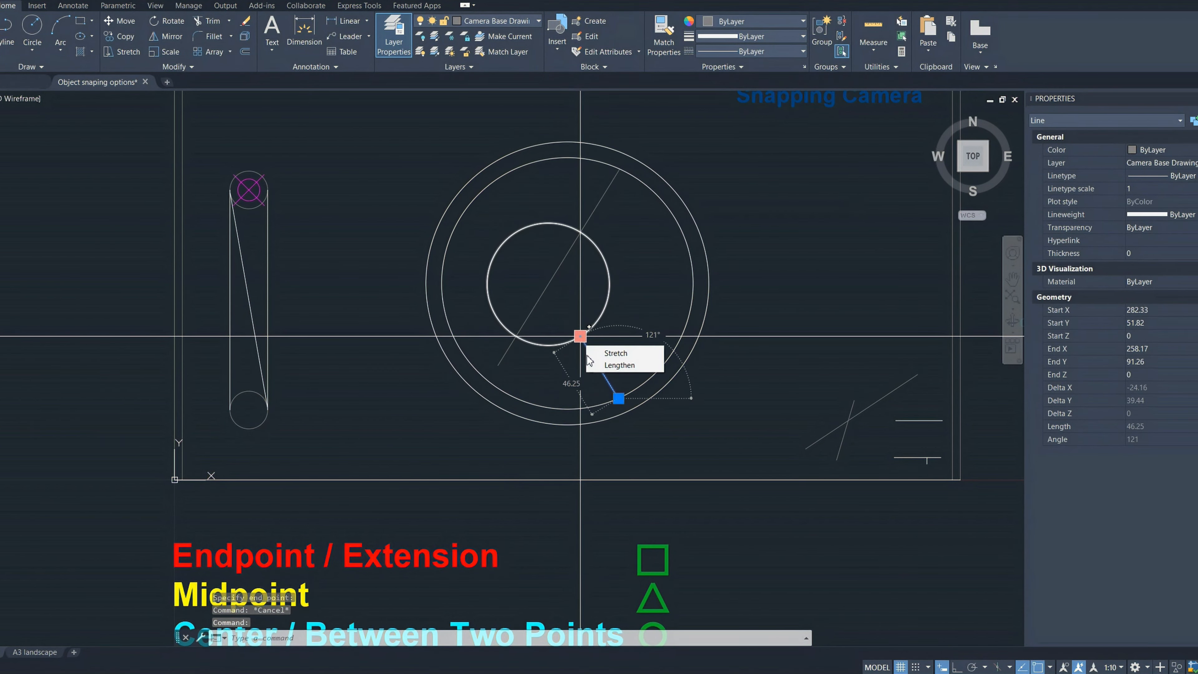
click(591, 365)
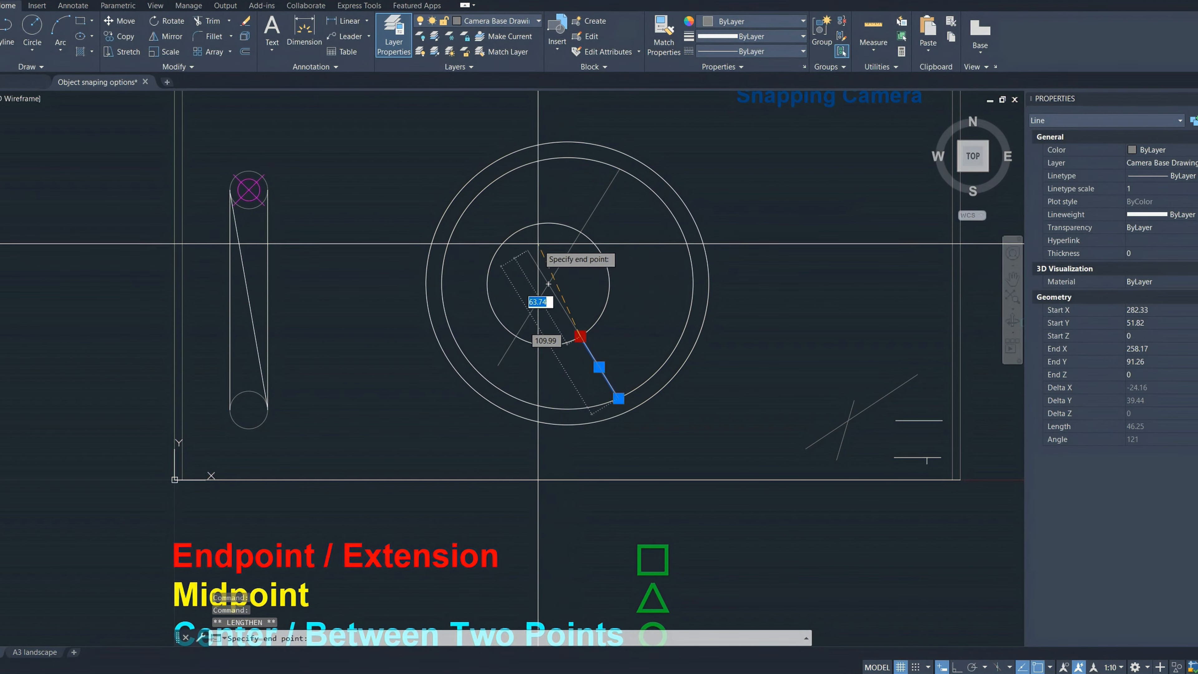
click(498, 202)
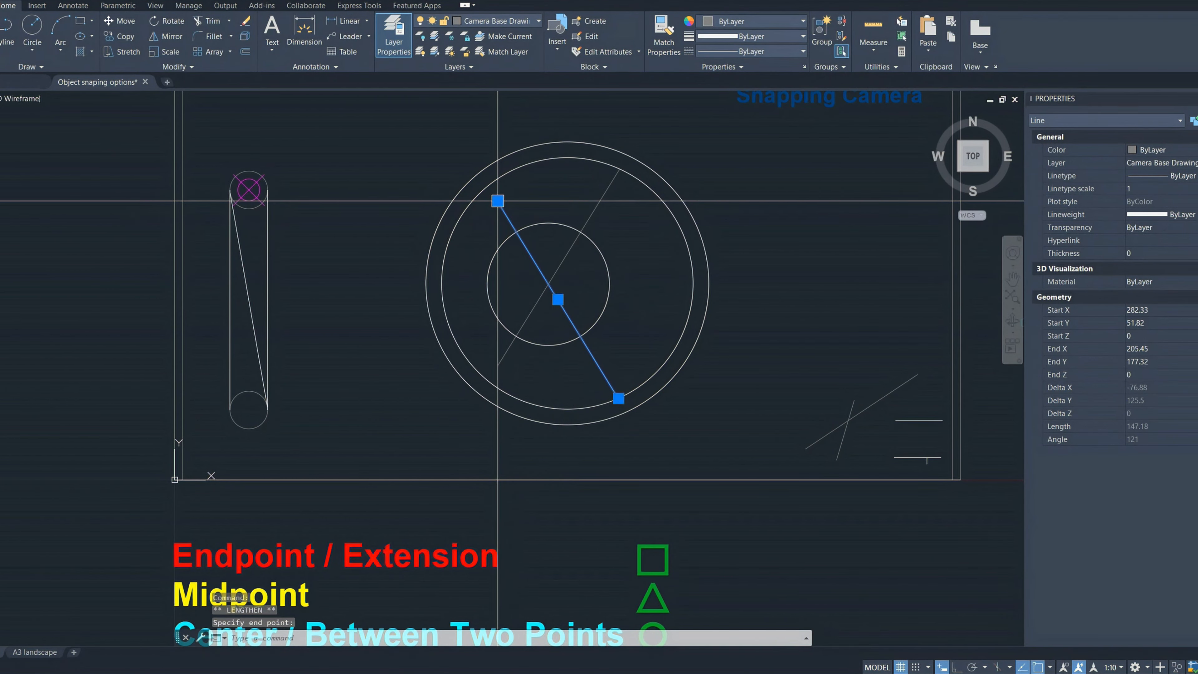
key(Escape)
Examine the crossing of the two lengthened lines against the small circle's center point
scroll(545, 286, up, 4)
click(714, 277)
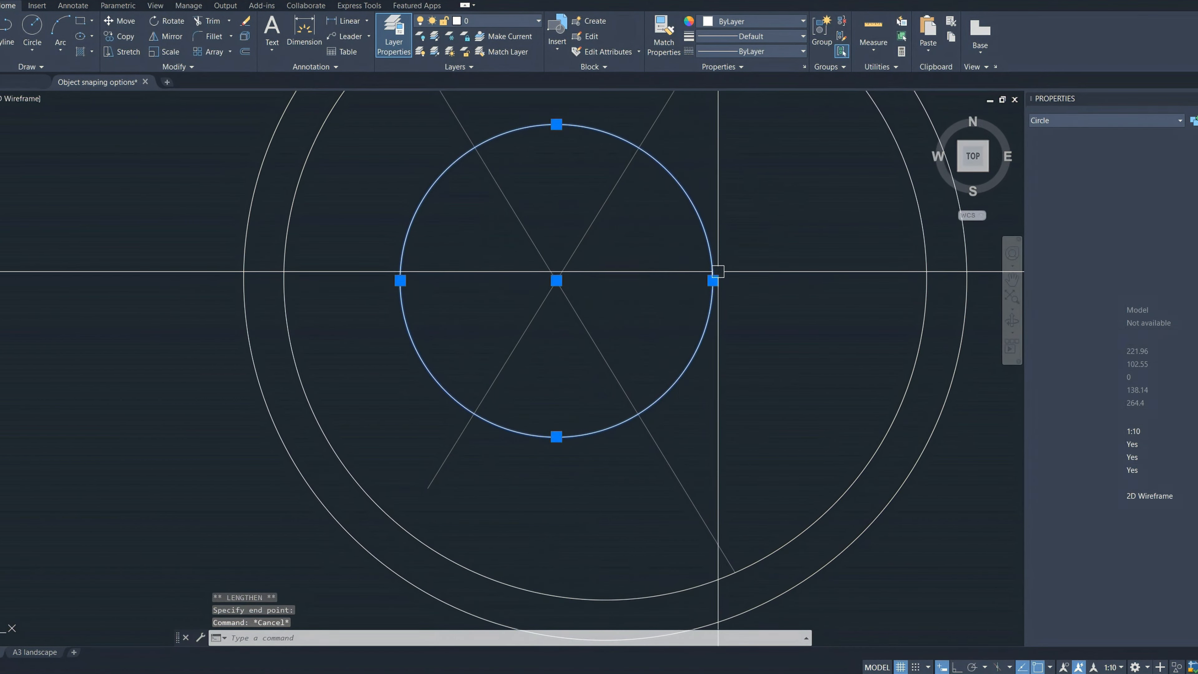
scroll(548, 255, up, 5)
click(637, 273)
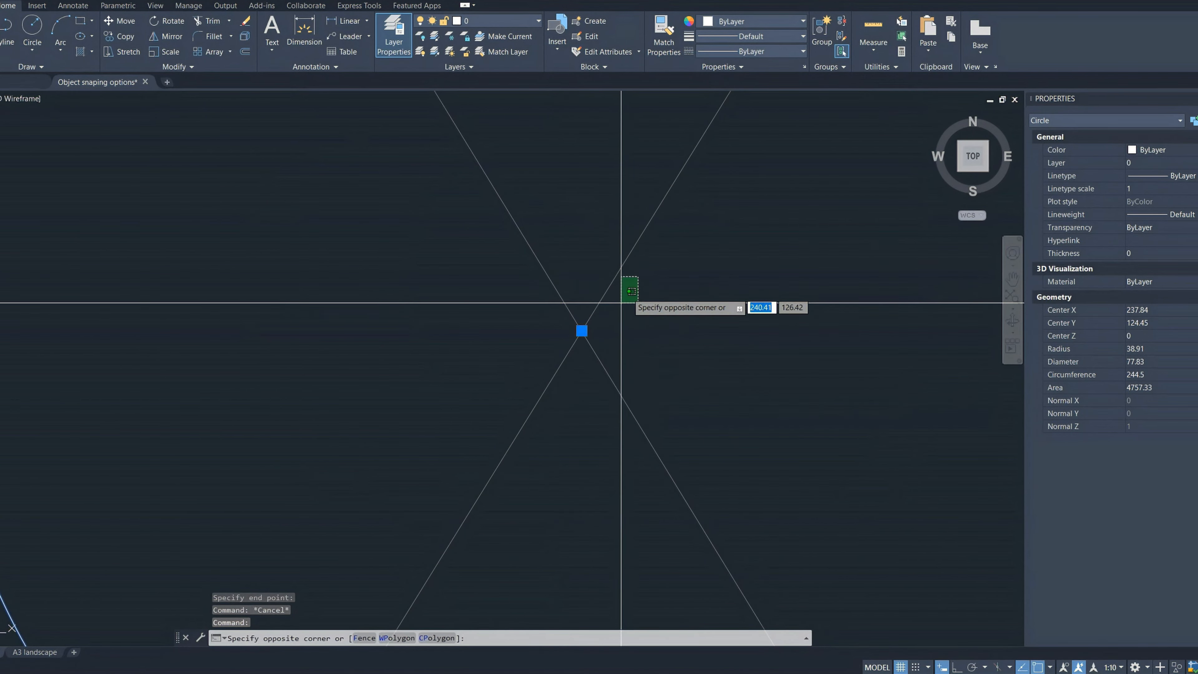
click(547, 402)
scroll(547, 402, down, 5)
scroll(570, 361, up, 3)
key(Escape)
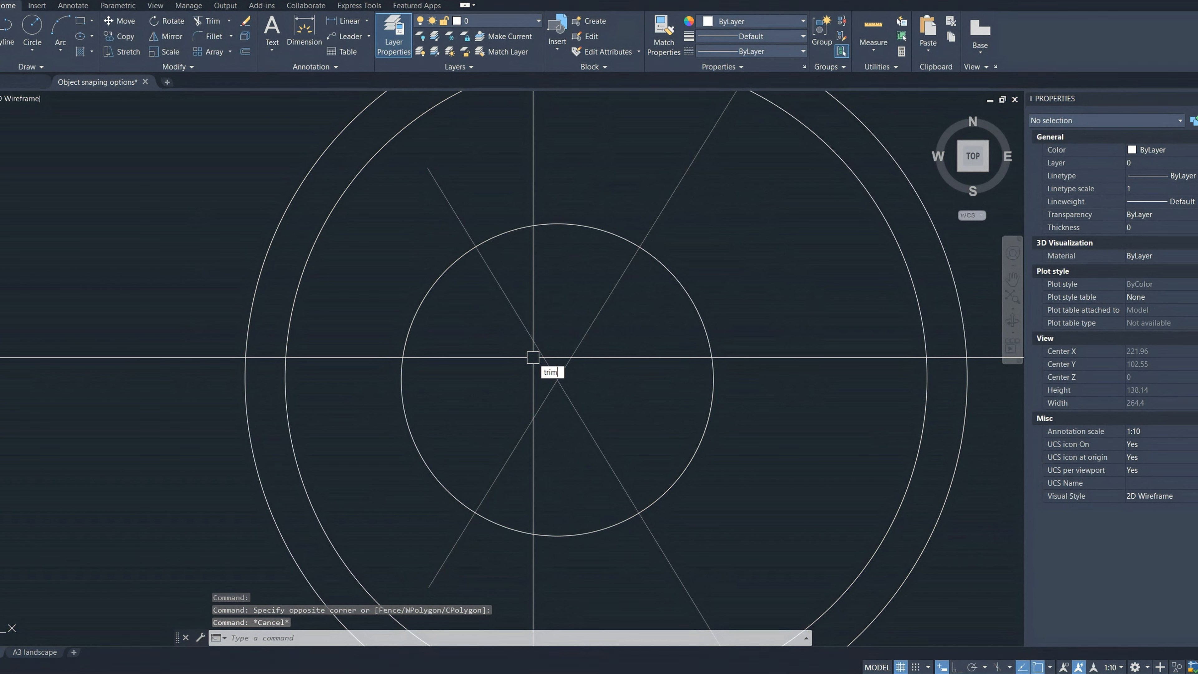
Trim off both lines' parts beyond their crossing point, inside and outside the small circle
key(Return)
click(532, 343)
click(538, 406)
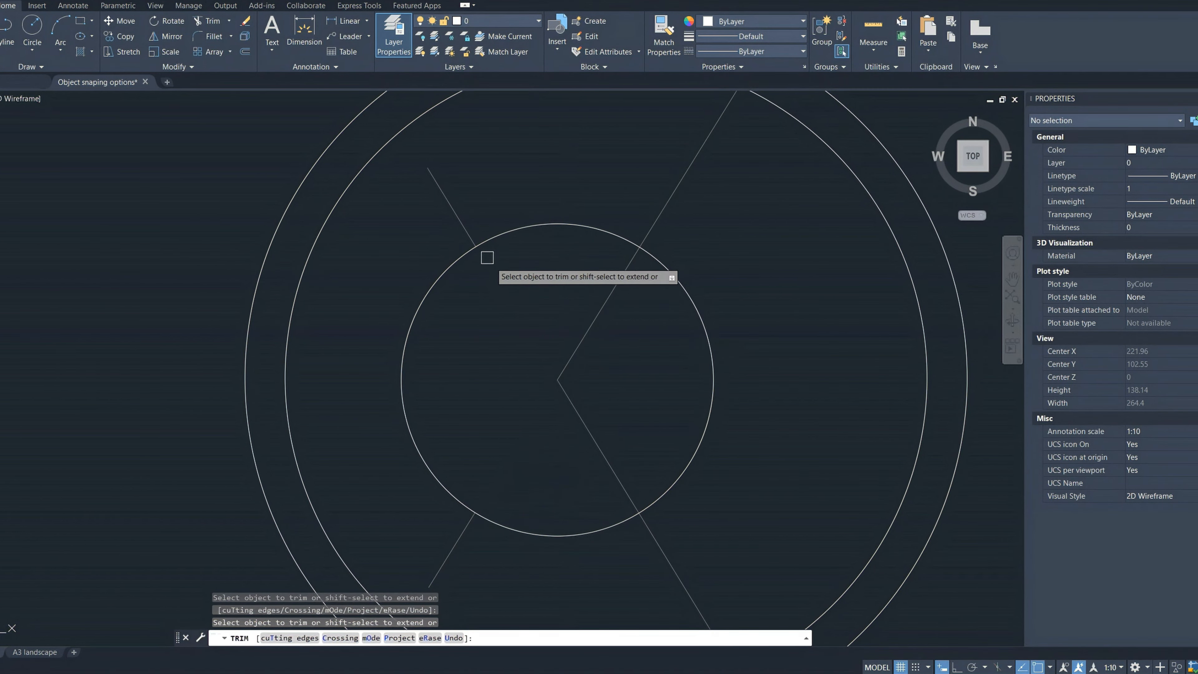
click(451, 208)
click(446, 557)
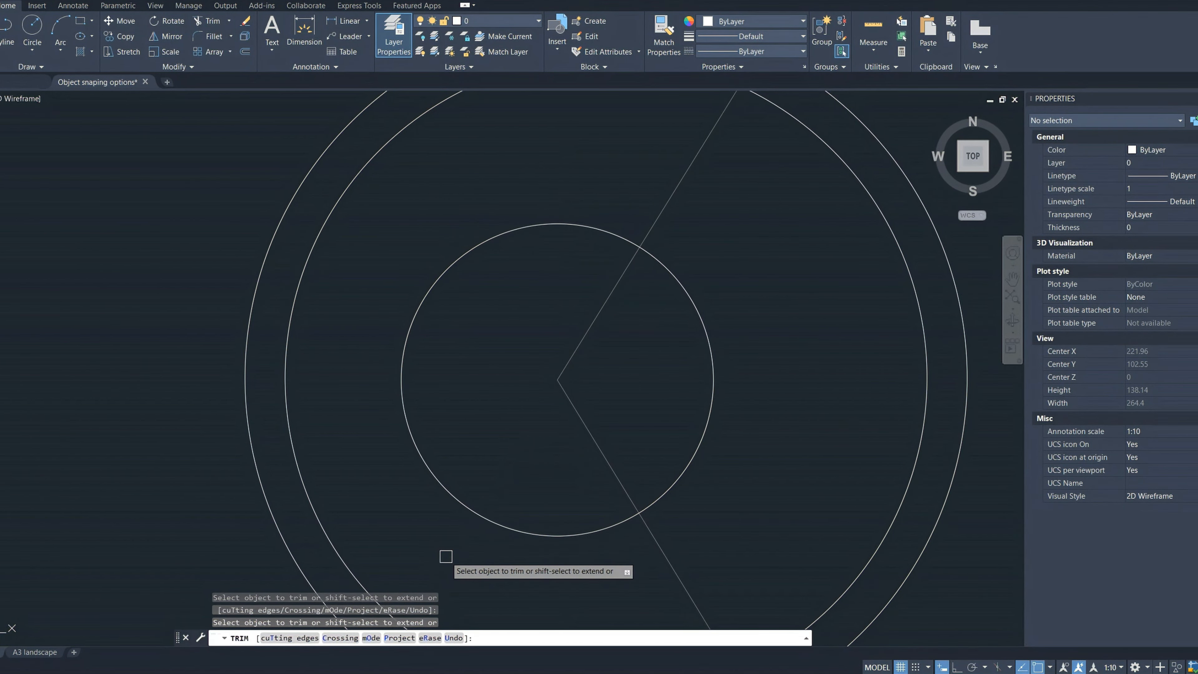
key(Escape)
Inspect the small circle's center grip together with the inner endpoints of the two slanted lines
scroll(570, 389, down, 3)
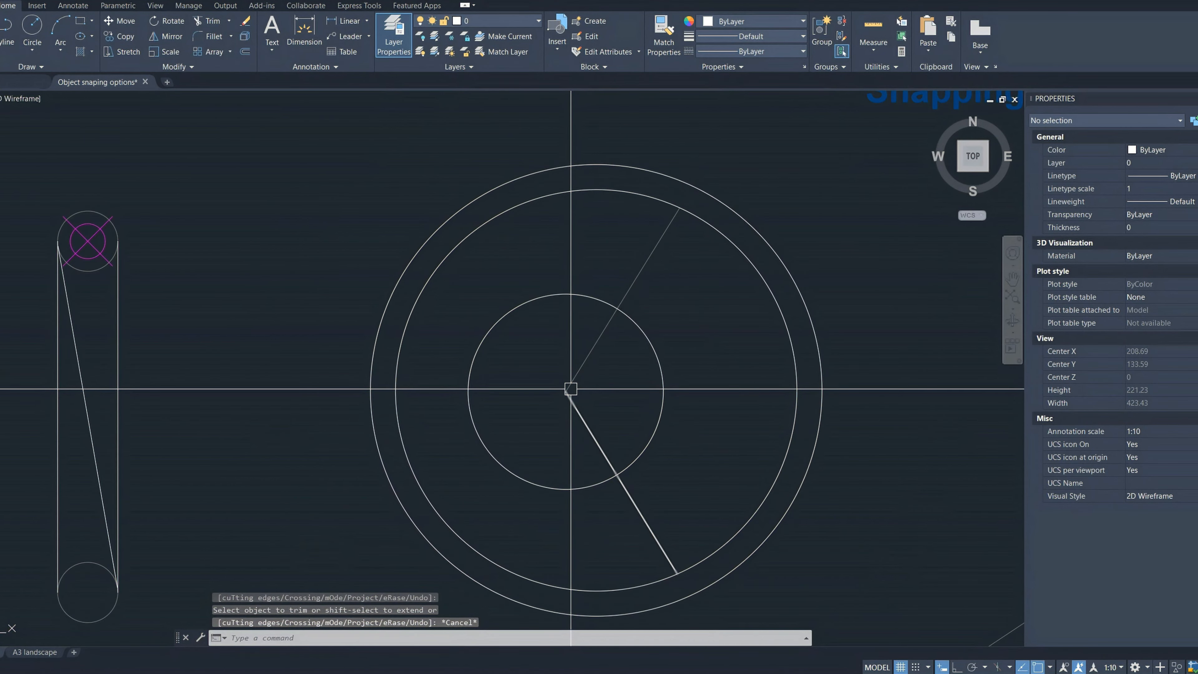
key(Escape)
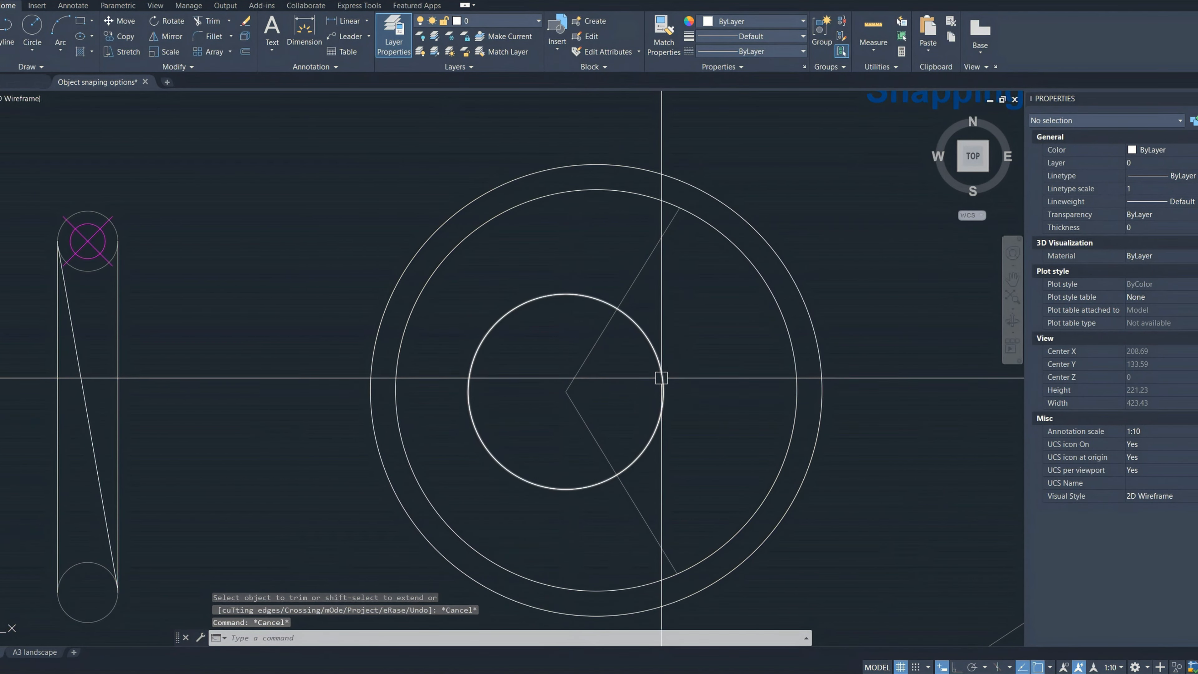
click(661, 378)
click(583, 419)
click(585, 359)
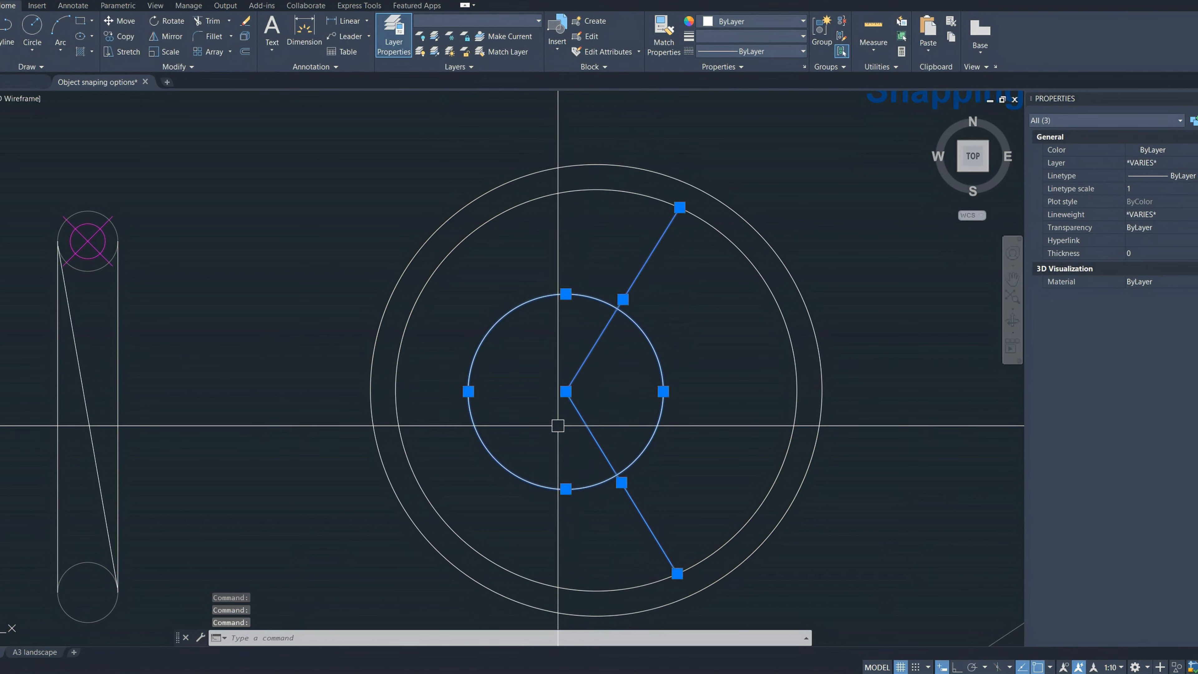
scroll(561, 415, down, 3)
scroll(576, 400, up, 3)
key(Escape)
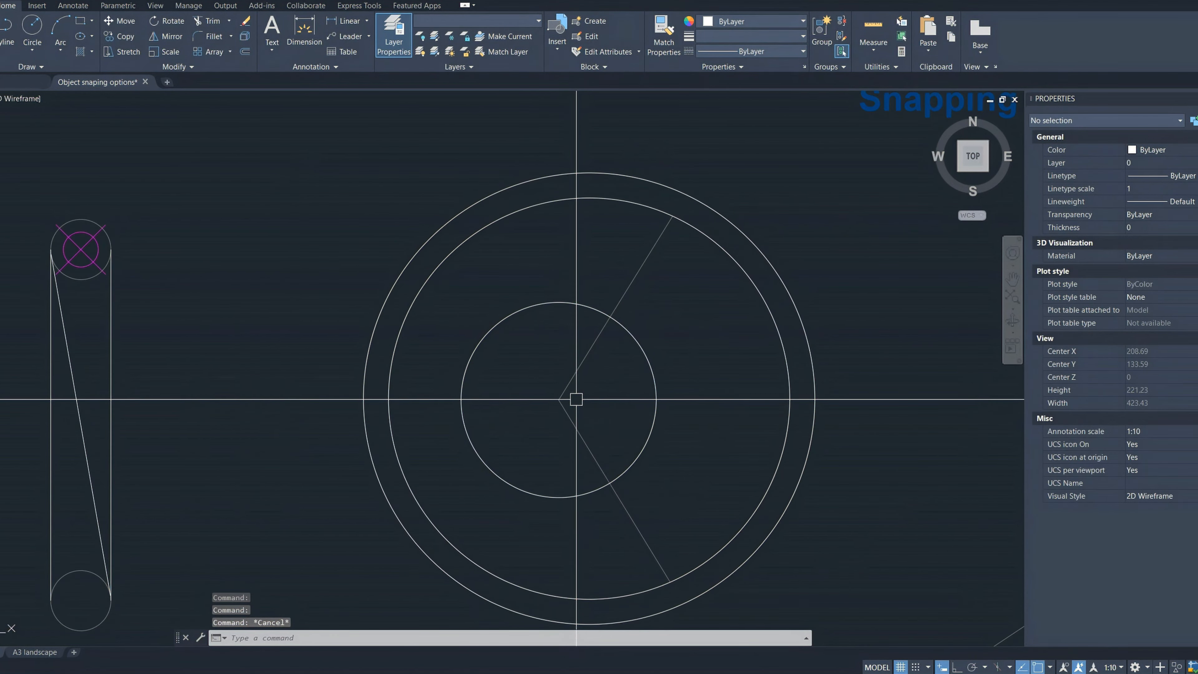
Trim the parts of both slanted lines that lie inside the small circle
text(tr)
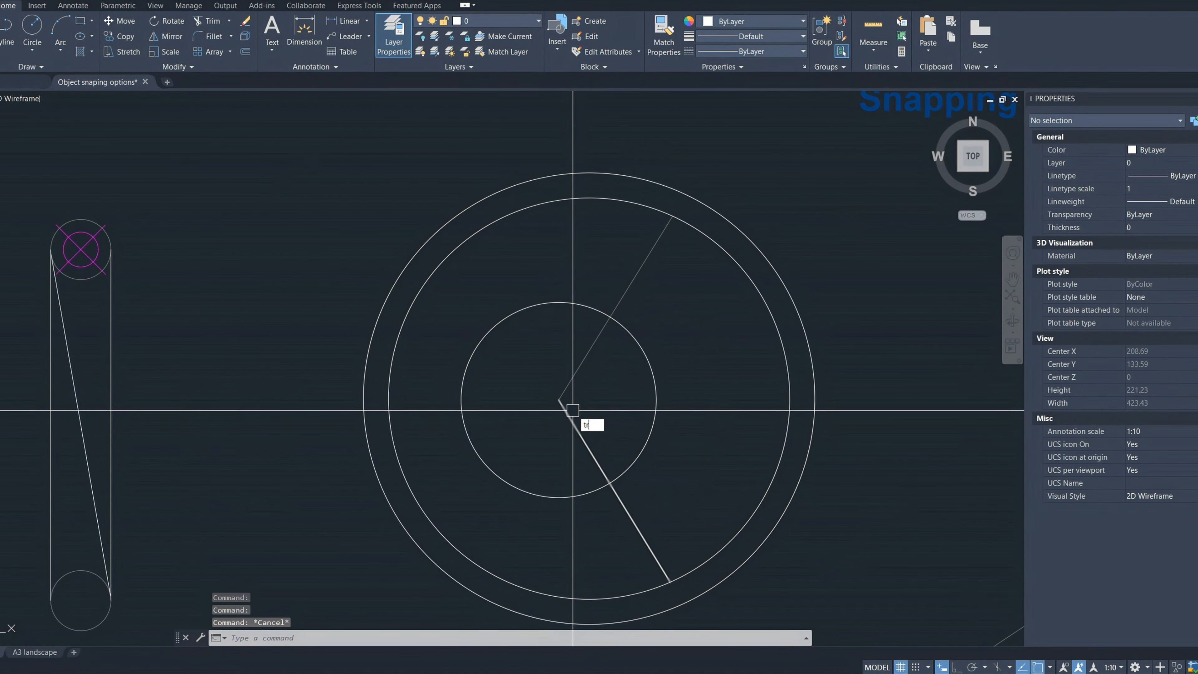
text(im)
key(Return)
click(571, 419)
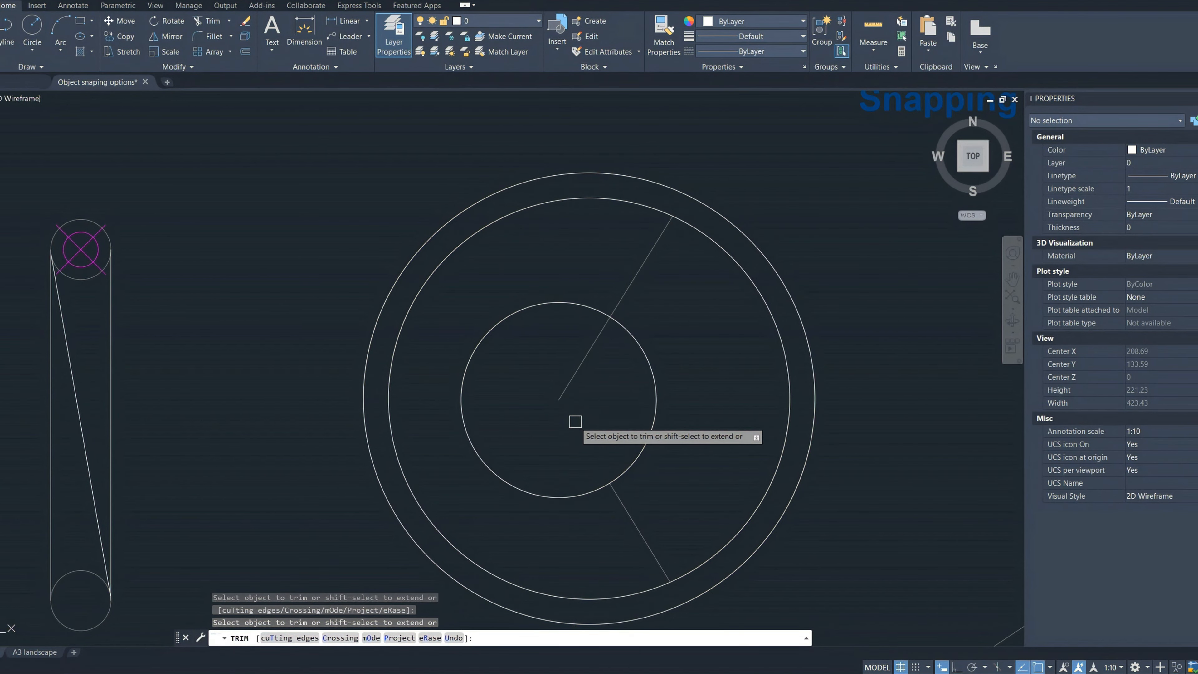
scroll(572, 388, down, 3)
key(Escape)
scroll(556, 428, down, 2)
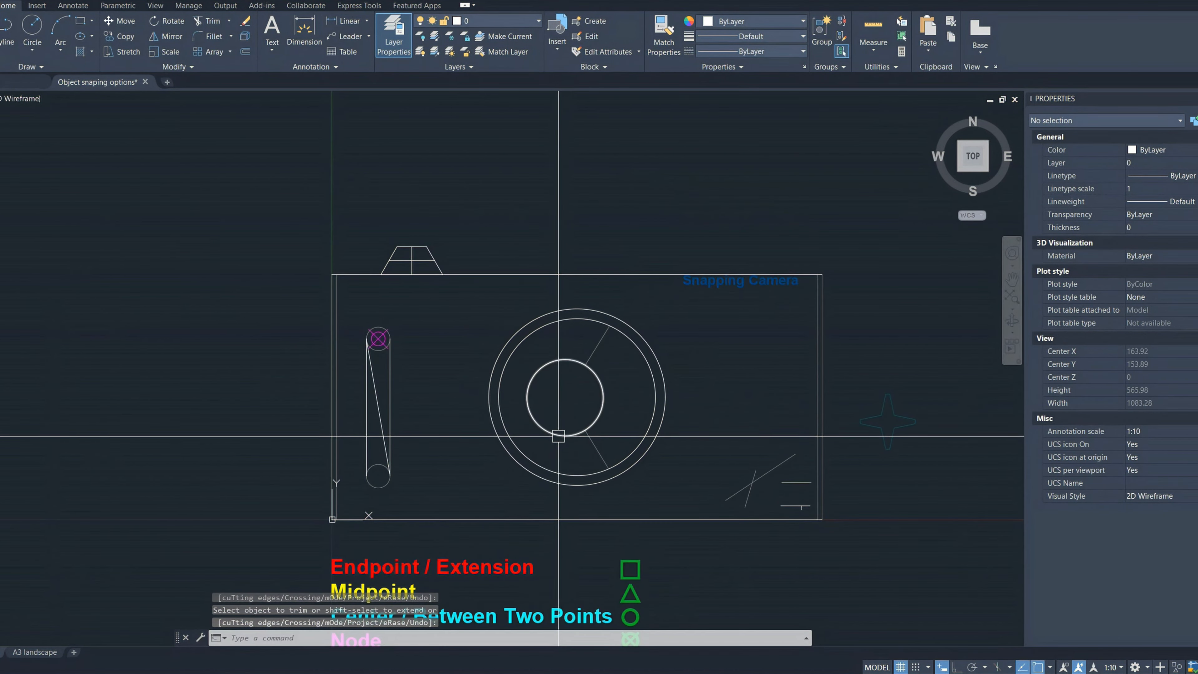
scroll(522, 426, down, 2)
middle_drag(521, 426, 545, 254)
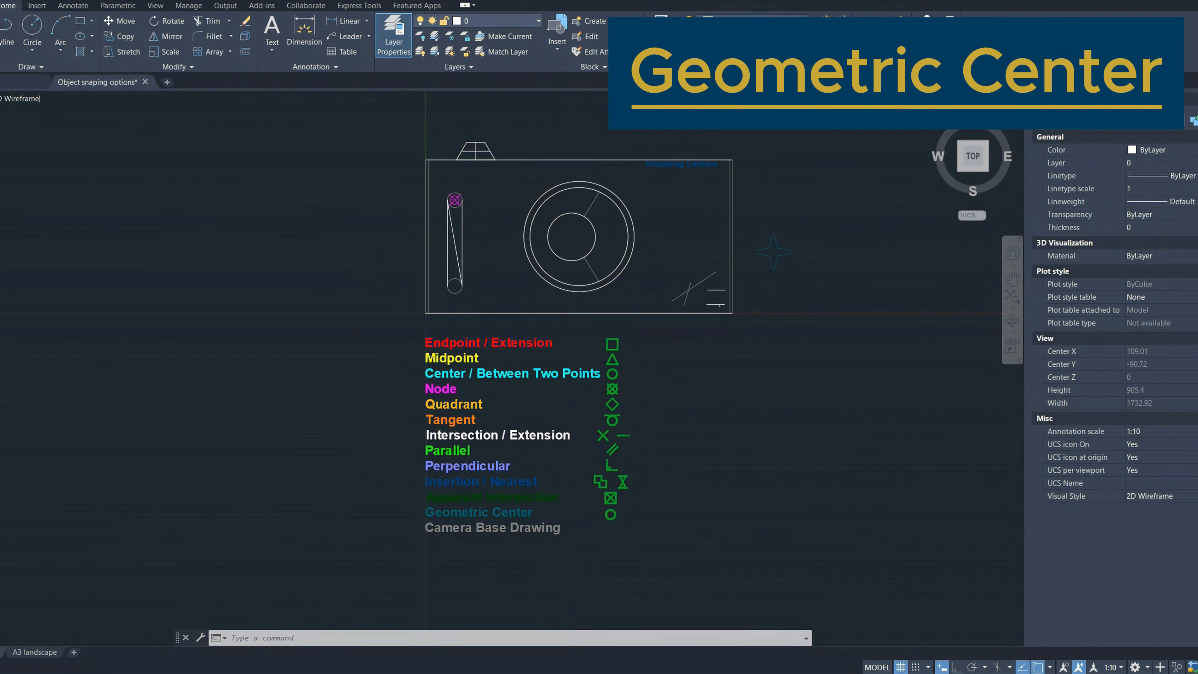
scroll(569, 522, up, 2)
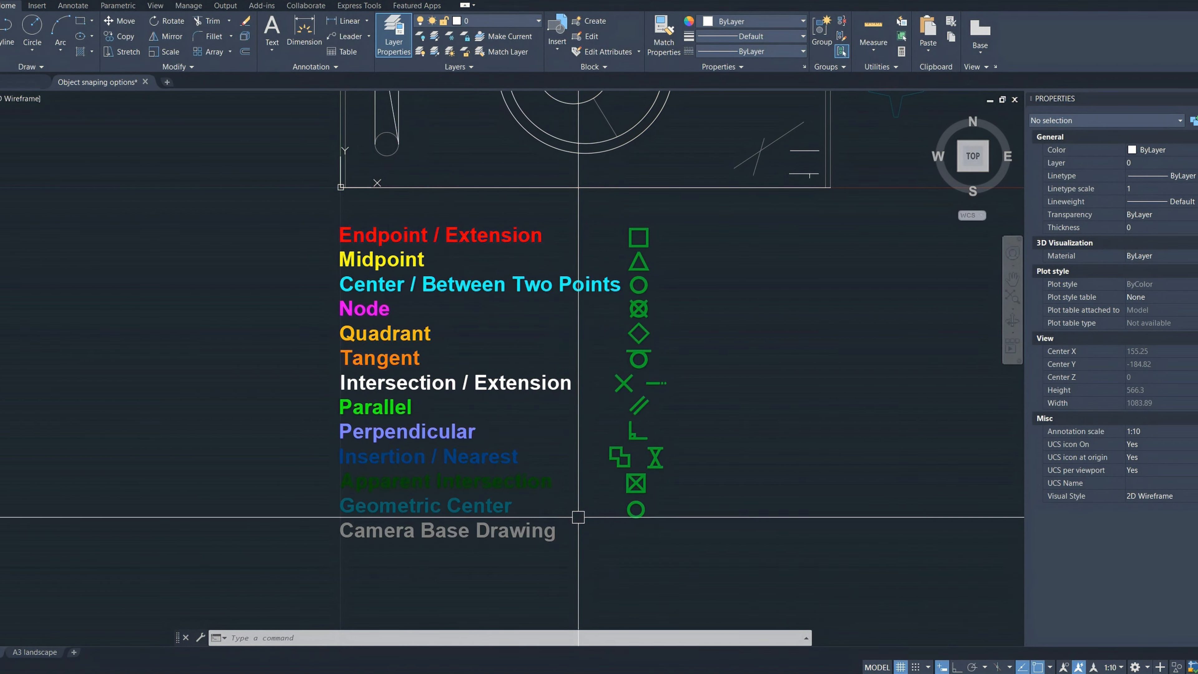
scroll(578, 517, down, 2)
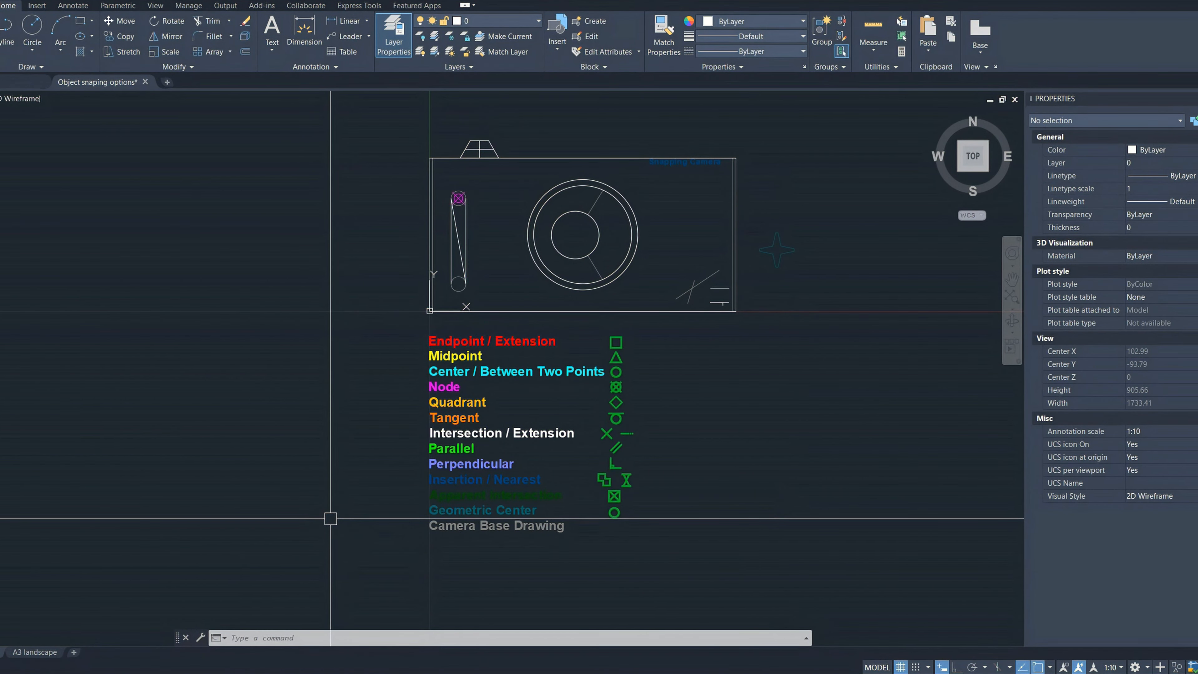
Move the four-pointed star polyline beside the camera from its geometric center to the center of the lens's small inner circle
click(751, 218)
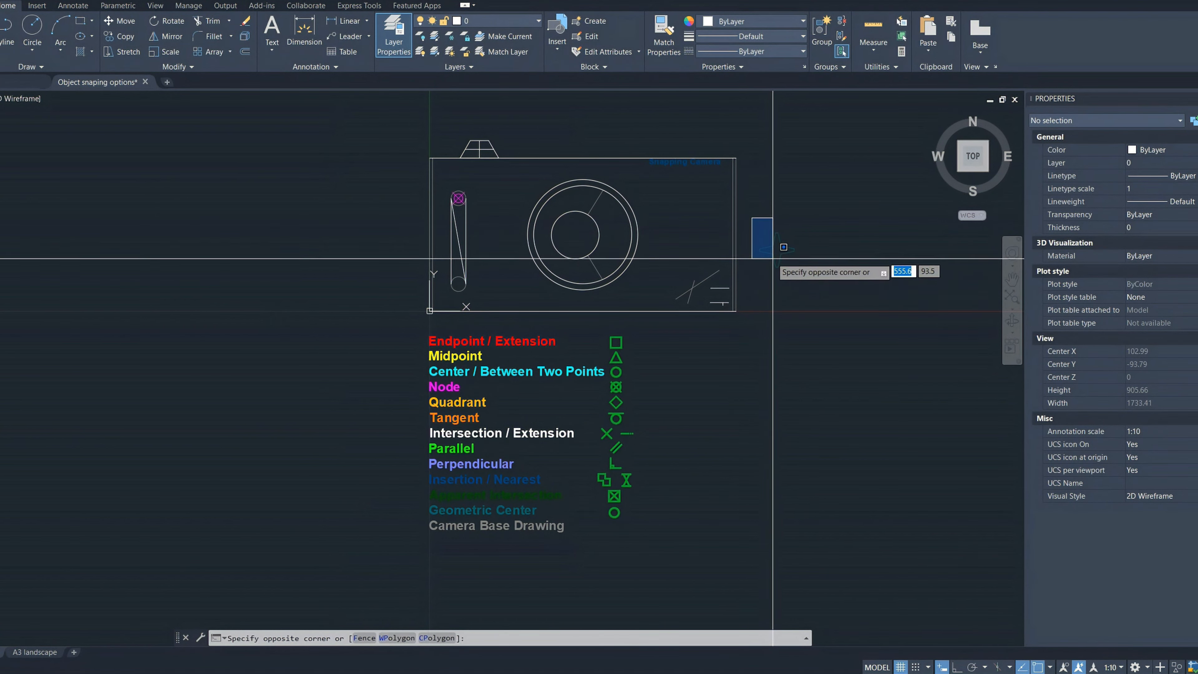
click(806, 289)
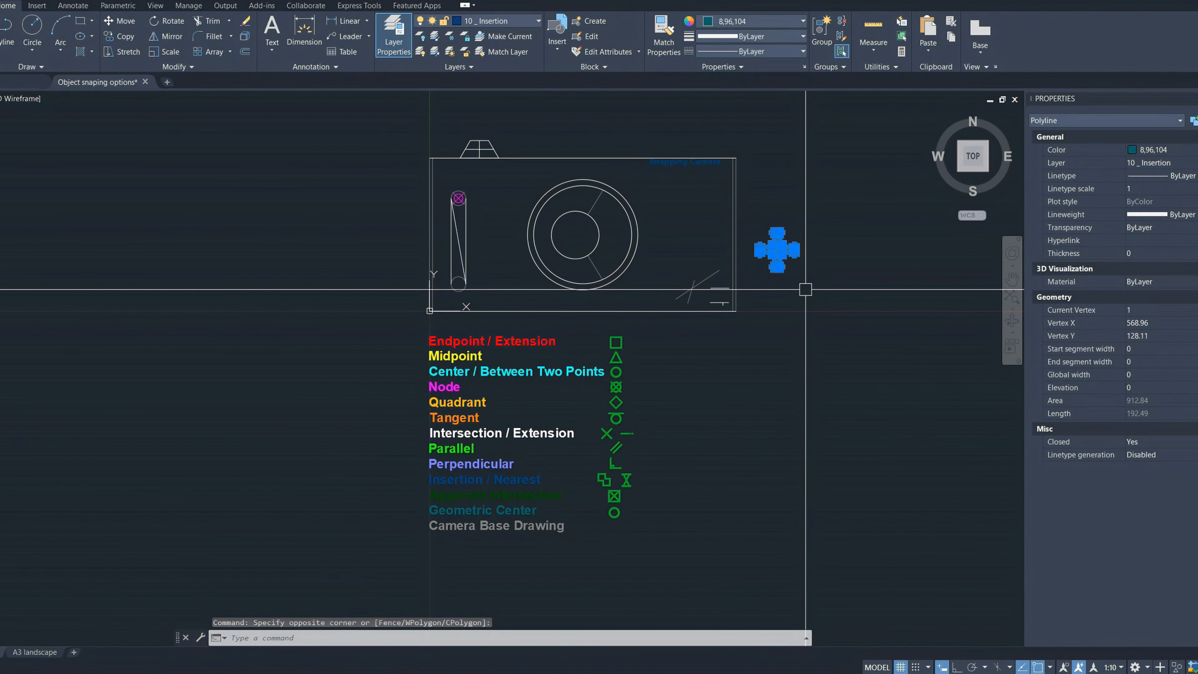
scroll(797, 255, up, 6)
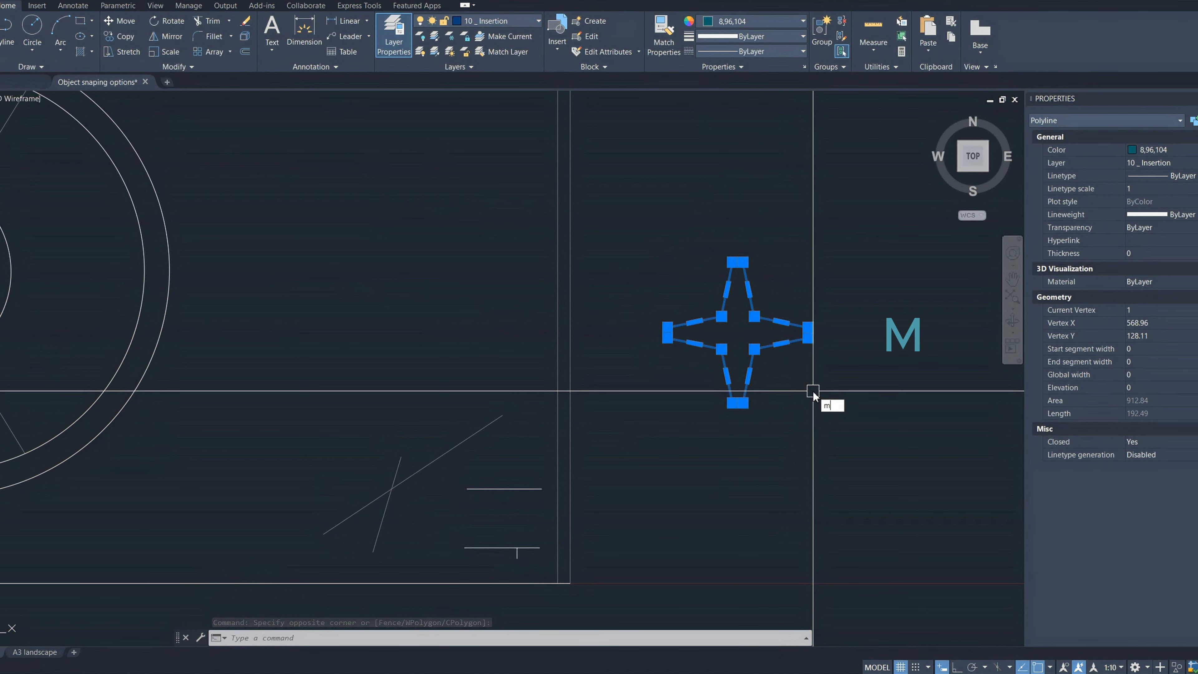
key(Return)
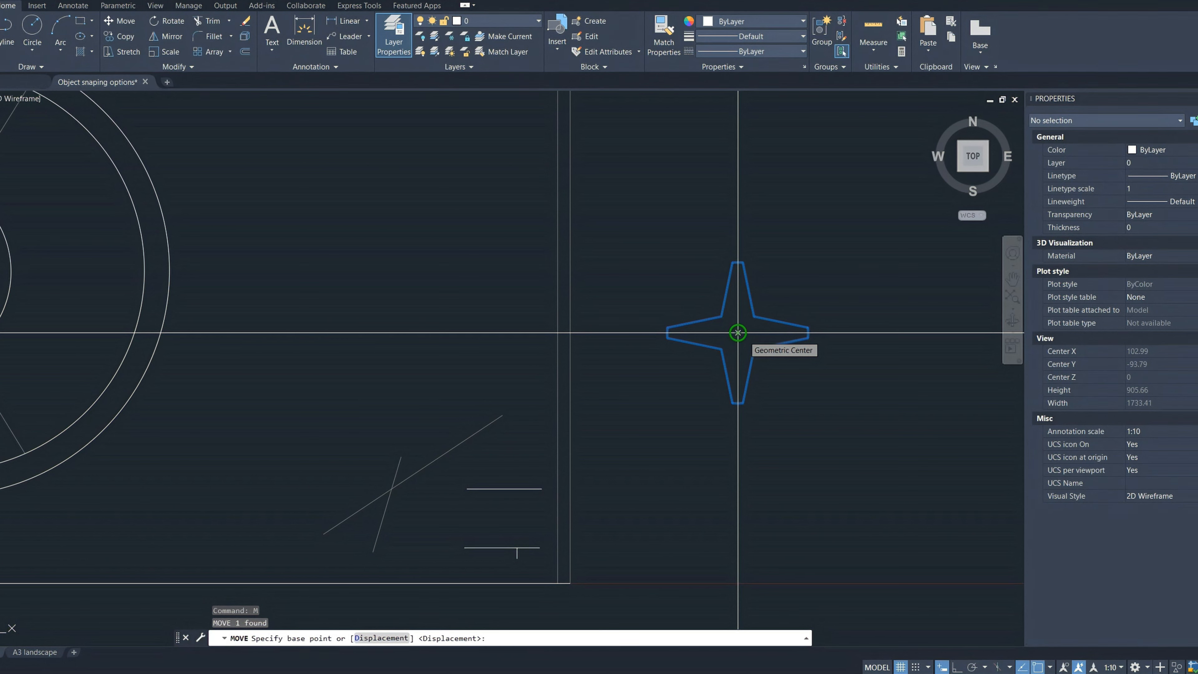
click(738, 332)
scroll(737, 333, down, 4)
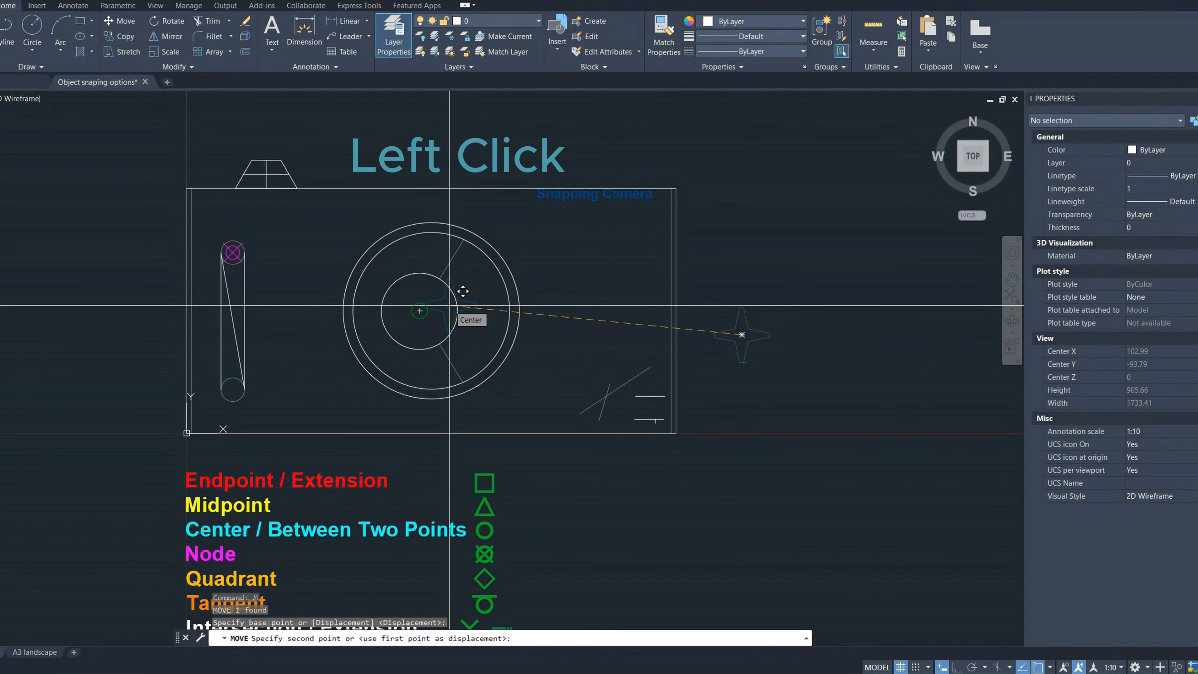
click(449, 306)
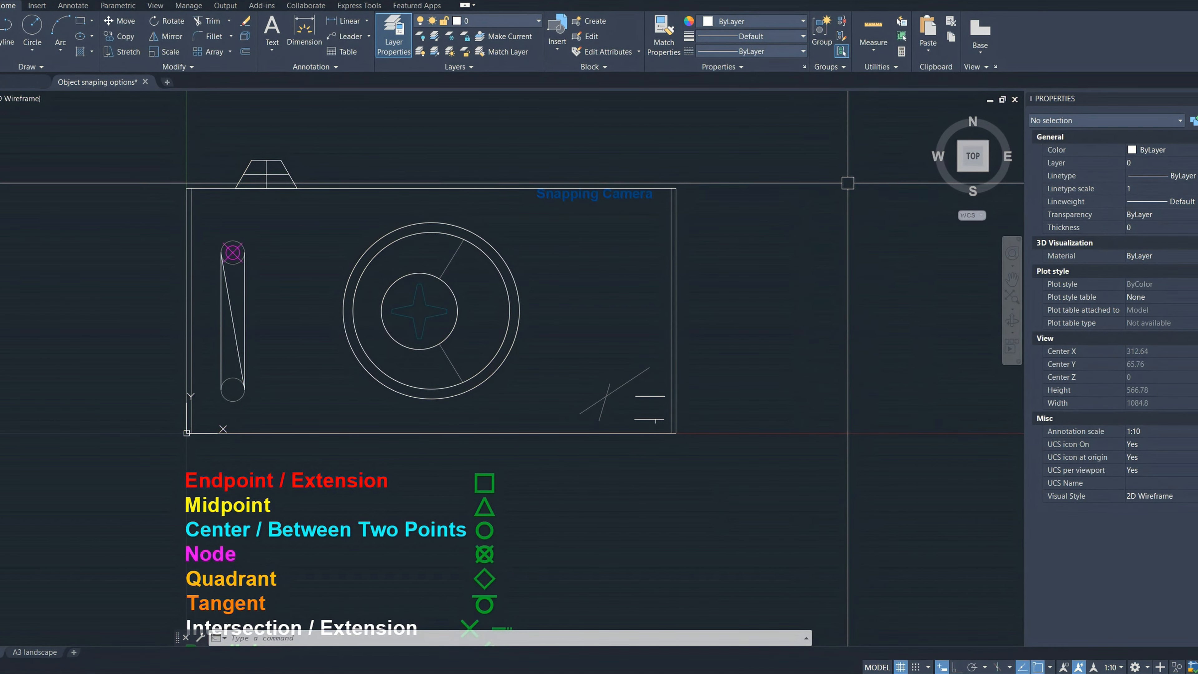
scroll(849, 148, down, 2)
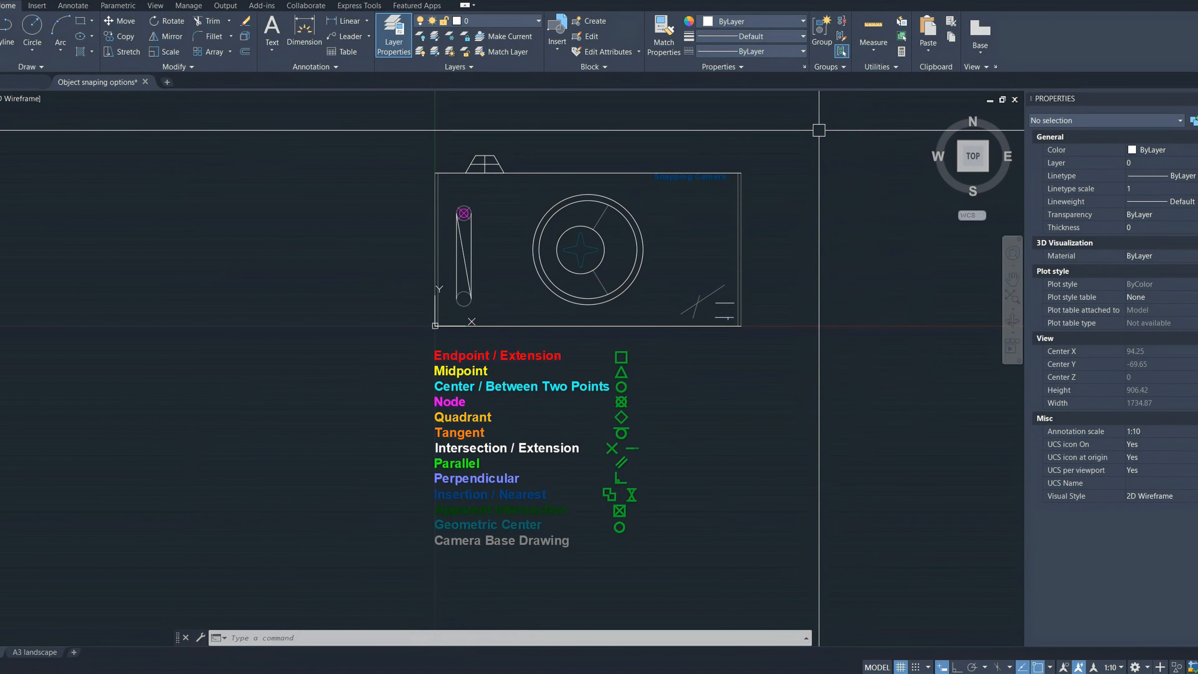